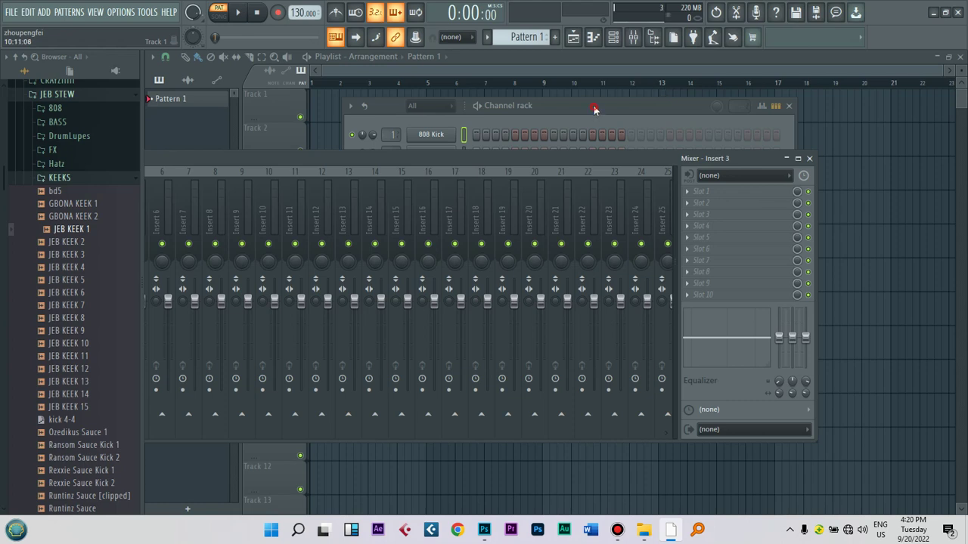
- Set the project tempo to 93 BPM while checking it against the running metronome
left_click_drag(595, 109, 578, 104)
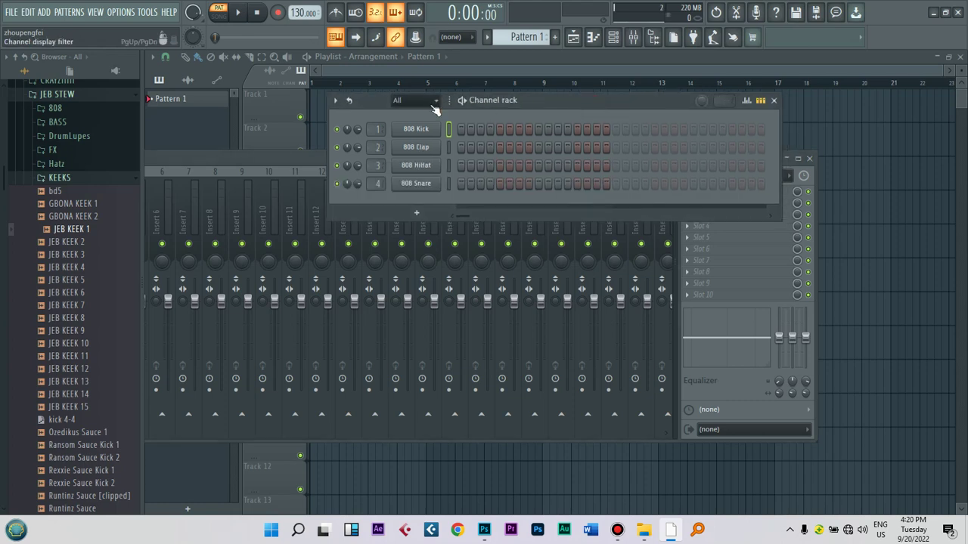
left_click(335, 13)
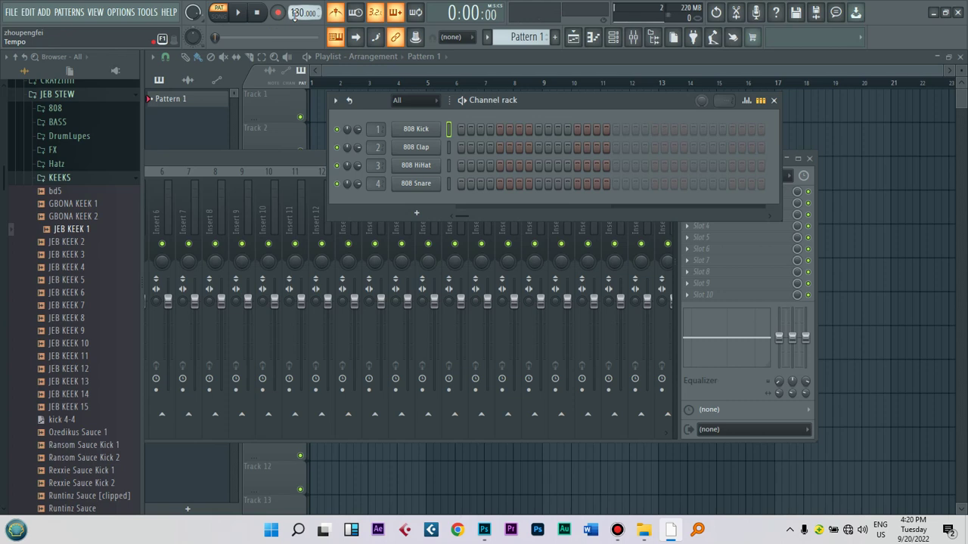
key("space")
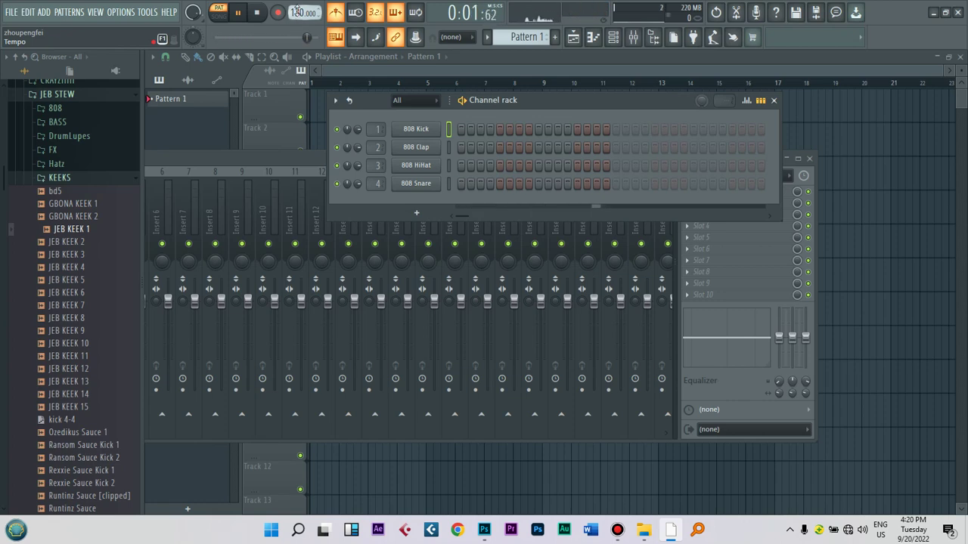
scroll(297, 11, "up", 1)
left_click_drag(297, 10, 297, 56)
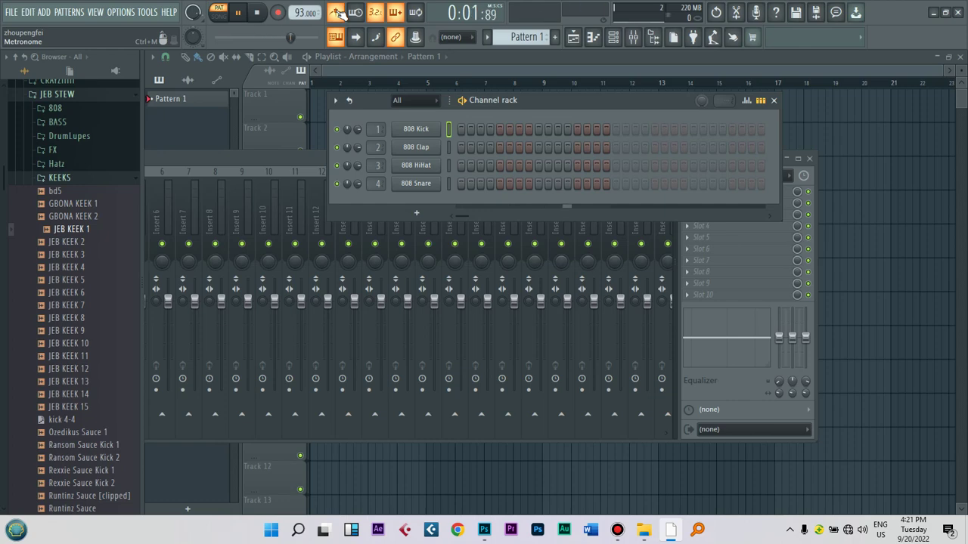
key("space")
- Replace the 808 Kick channel with the Nexus plugin and move its window clear of the channel rack
right_click(415, 129)
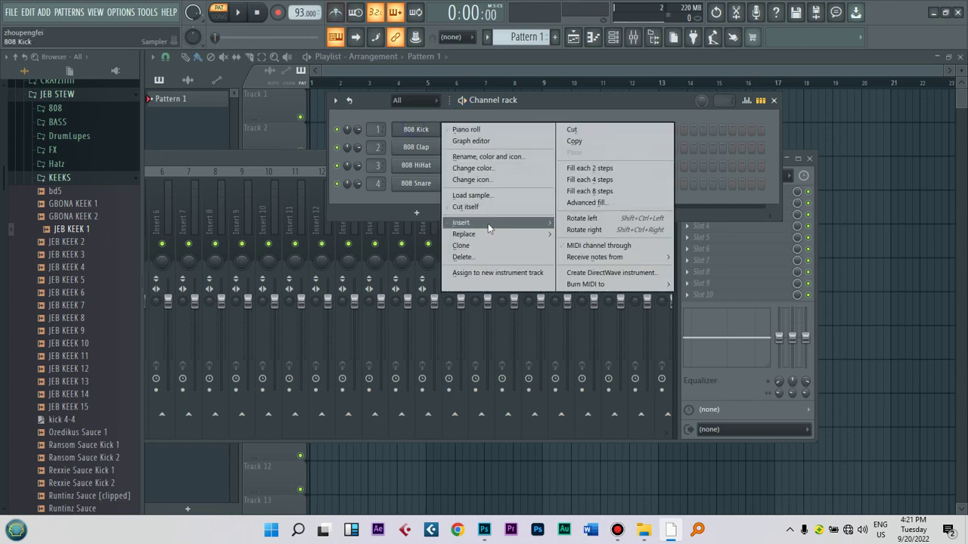
mouse_move(502, 233)
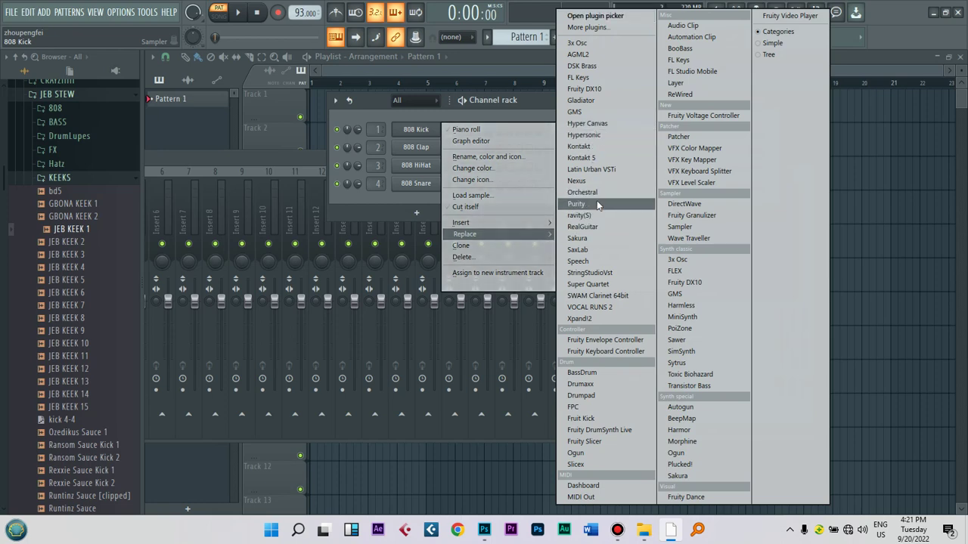
left_click(581, 181)
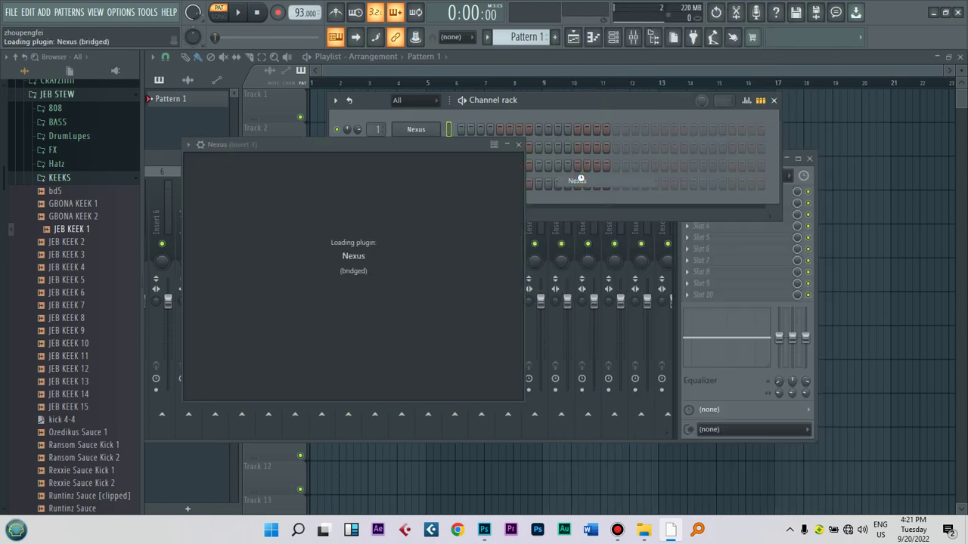
left_click(483, 145)
left_click_drag(483, 145, 607, 77)
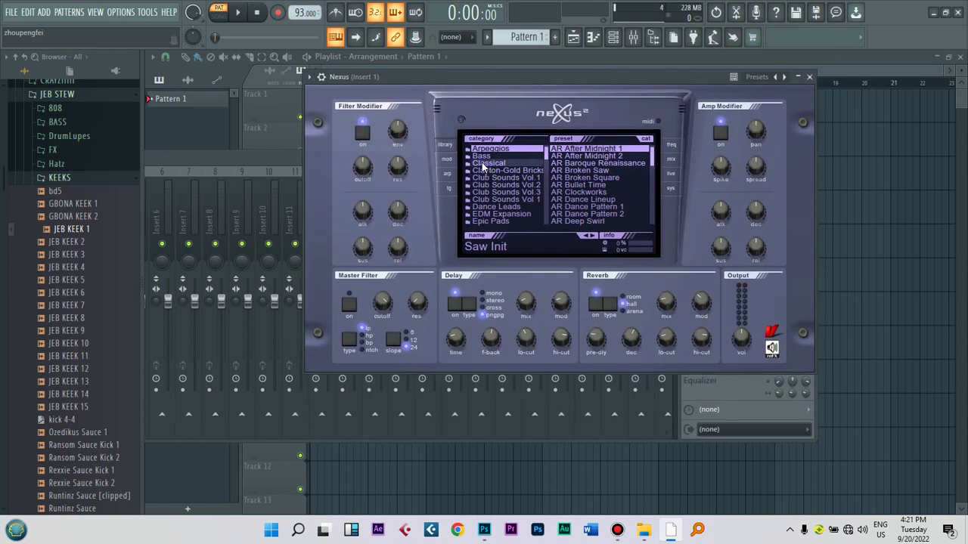
- Load the PN Arena Ambience preset from Nexus's Piano category
scroll(531, 161, "down", 5)
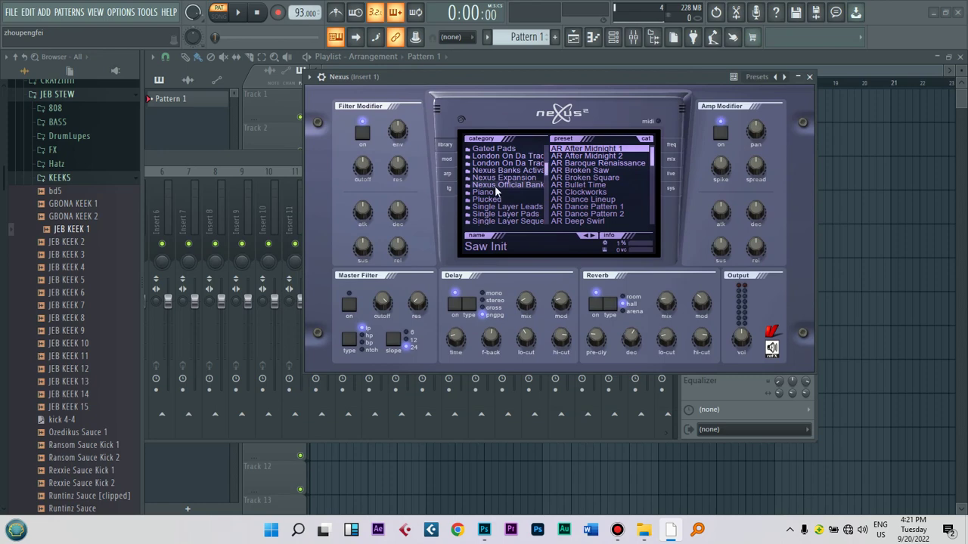
left_click(484, 192)
left_click(612, 148)
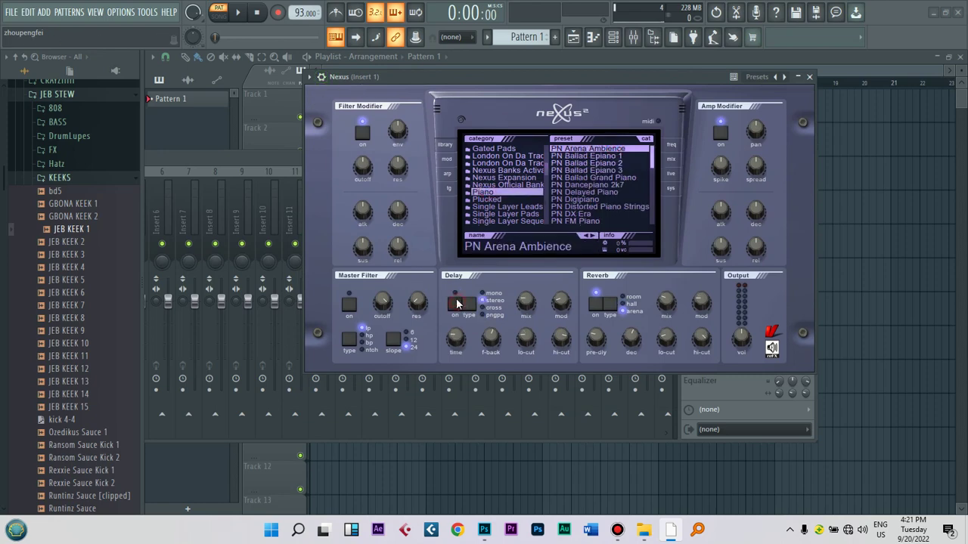
- Lower the reverb mix in Nexus and open the channel's piano roll
left_click(309, 77)
left_click(675, 305)
left_click_drag(675, 304, 675, 319)
left_click(309, 77)
left_click(323, 90)
- Audition piano keys between F#4 and D5 to work out the opening chord
left_click(182, 208)
left_click(161, 252)
left_click(168, 274)
left_click(160, 250)
left_click(165, 221)
left_click(160, 194)
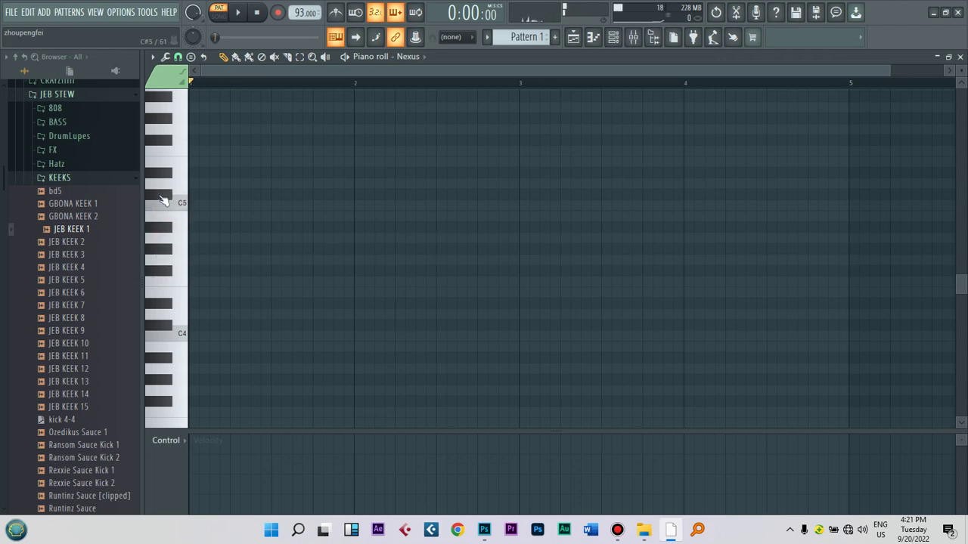
left_click(160, 198)
left_click(161, 205)
left_click(158, 186)
left_click(167, 224)
left_click(163, 228)
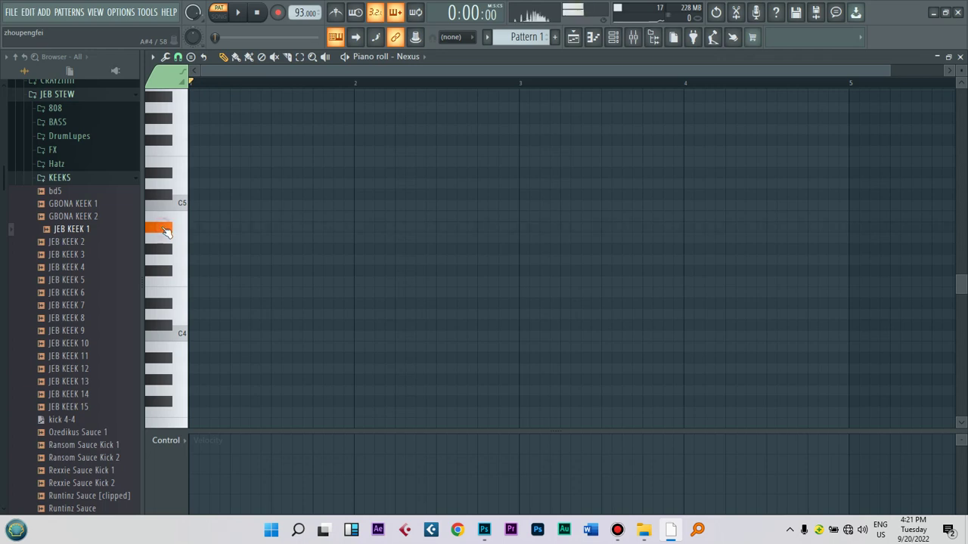
left_click(167, 242)
left_click(165, 215)
left_click(168, 194)
left_click(166, 186)
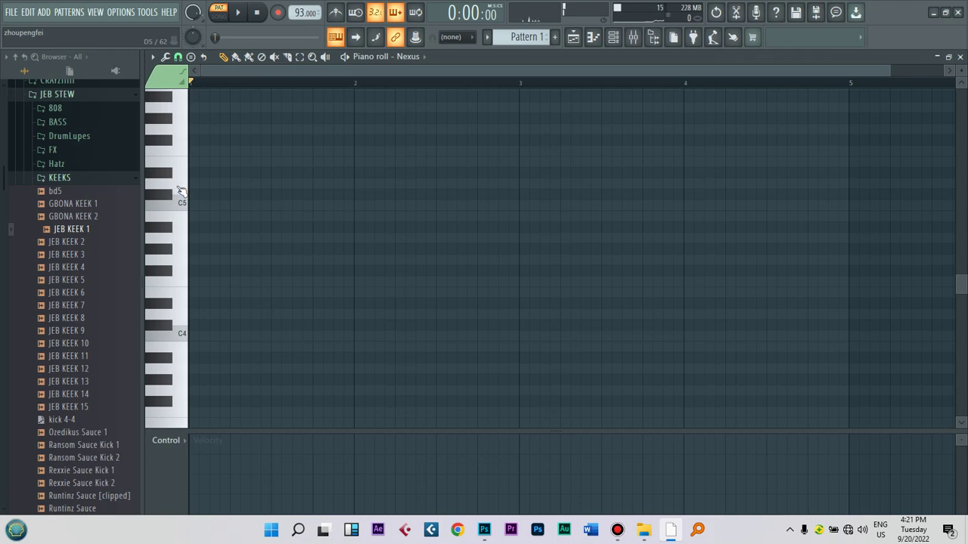
left_click(180, 190)
- Draw a half-bar chord of D5, B4 and G4 at the start of bar 1 and play it back
left_click(198, 183)
left_click_drag(213, 183, 269, 184)
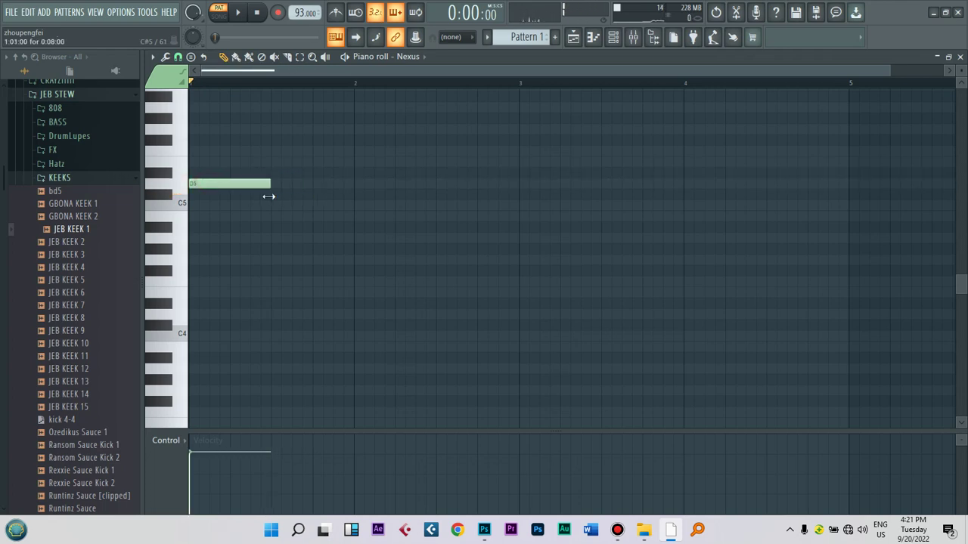
left_click(207, 196)
left_click_drag(170, 214, 169, 217)
mouse_move(238, 248)
left_mouse_down()
mouse_move(149, 251)
mouse_move(152, 261)
left_mouse_up()
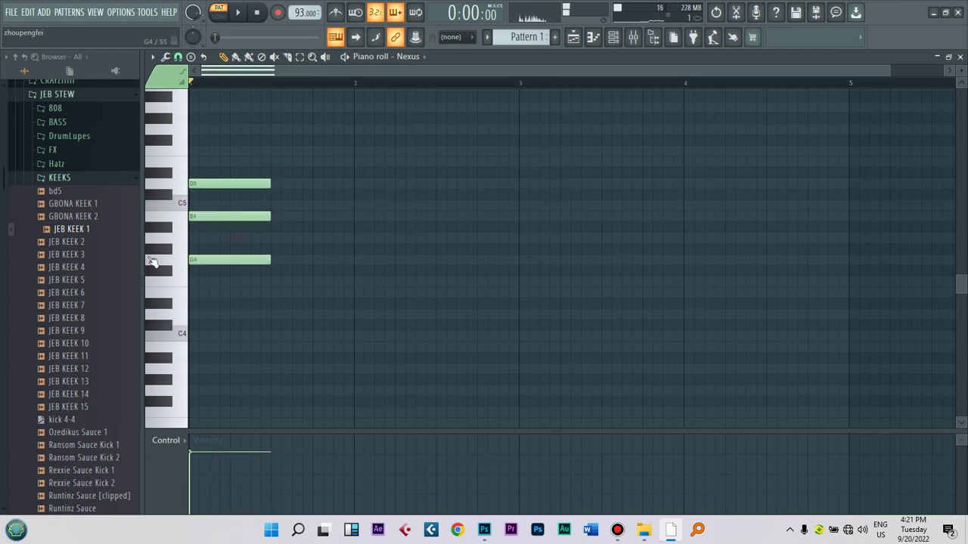
key("space")
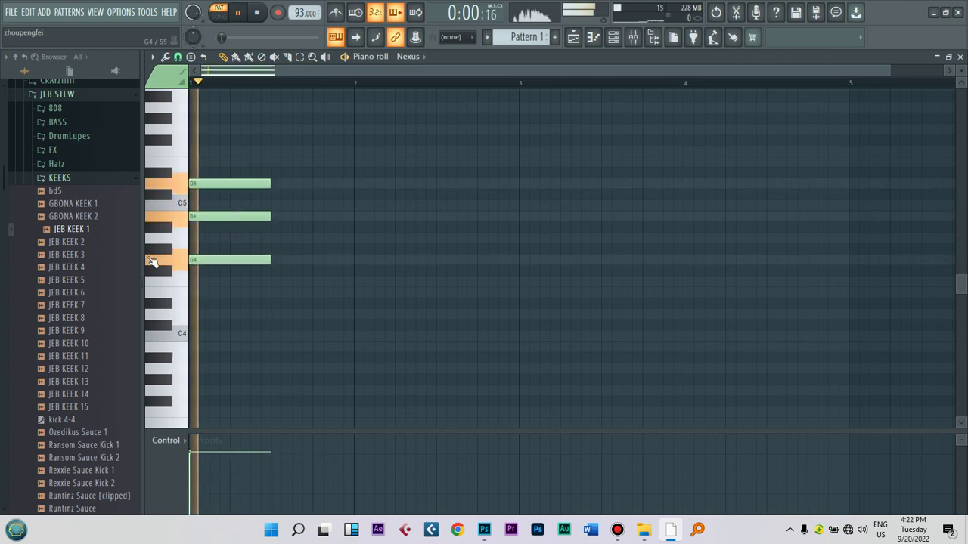
key("space")
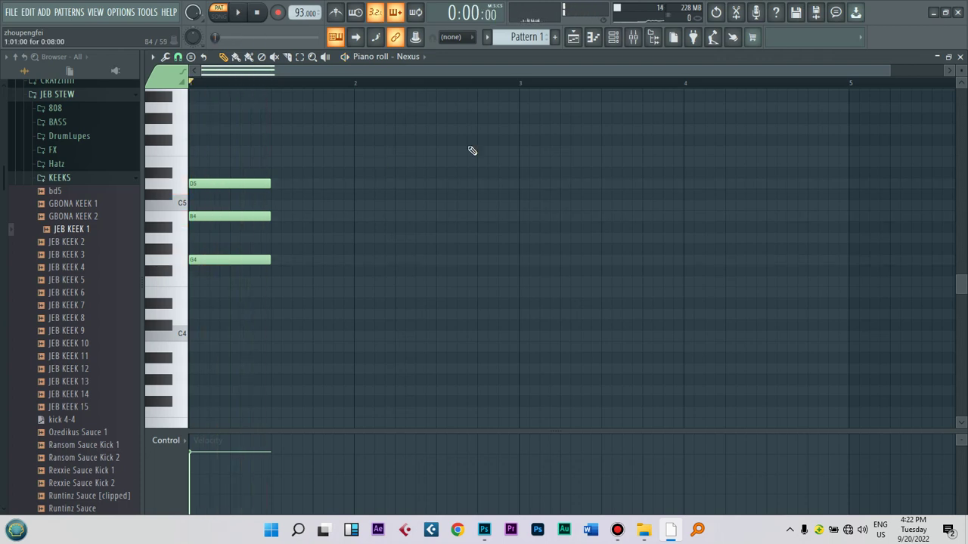
- Play back the opening chord and lengthen its three notes to fill bar 1
left_click(887, 71)
left_click_drag(719, 89, 194, 151)
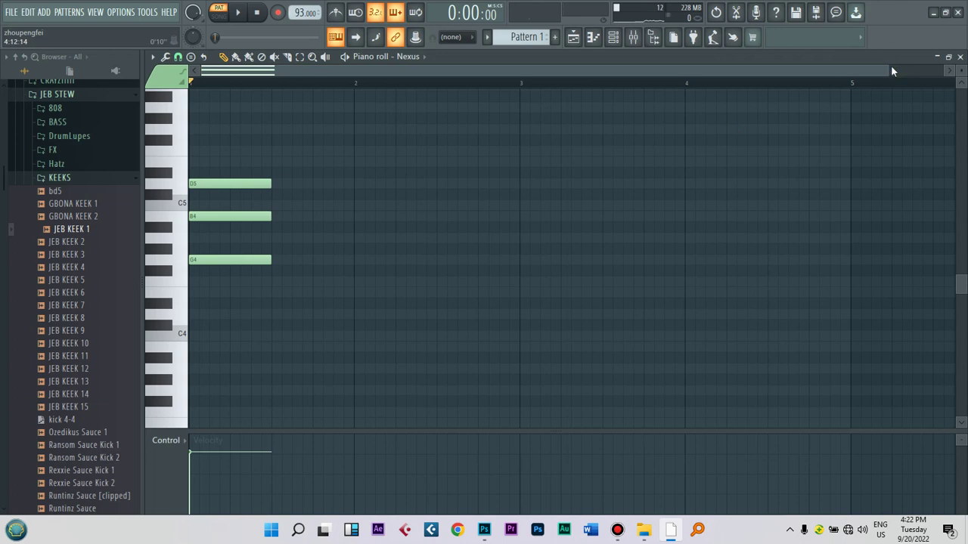
left_click_drag(275, 71, 500, 74)
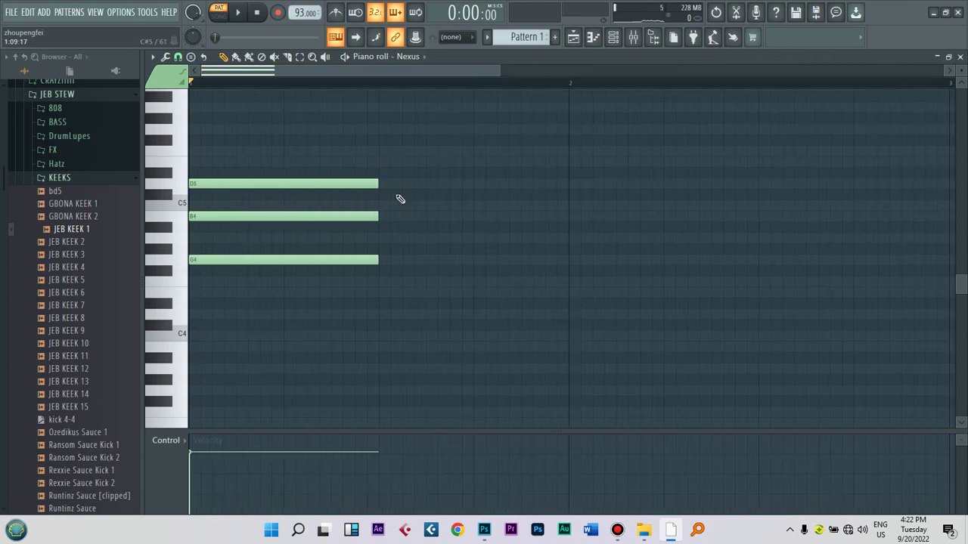
key("space")
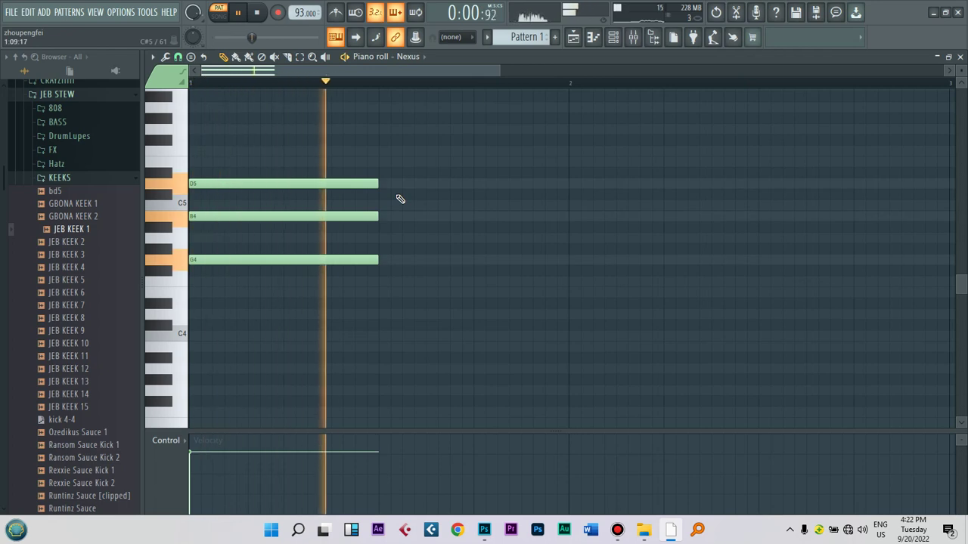
key("space")
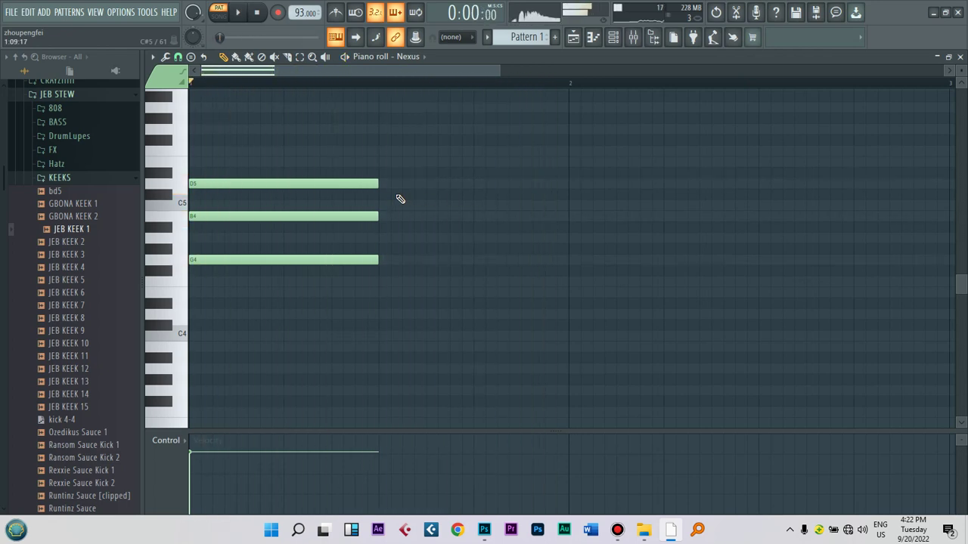
key("ctrl+a")
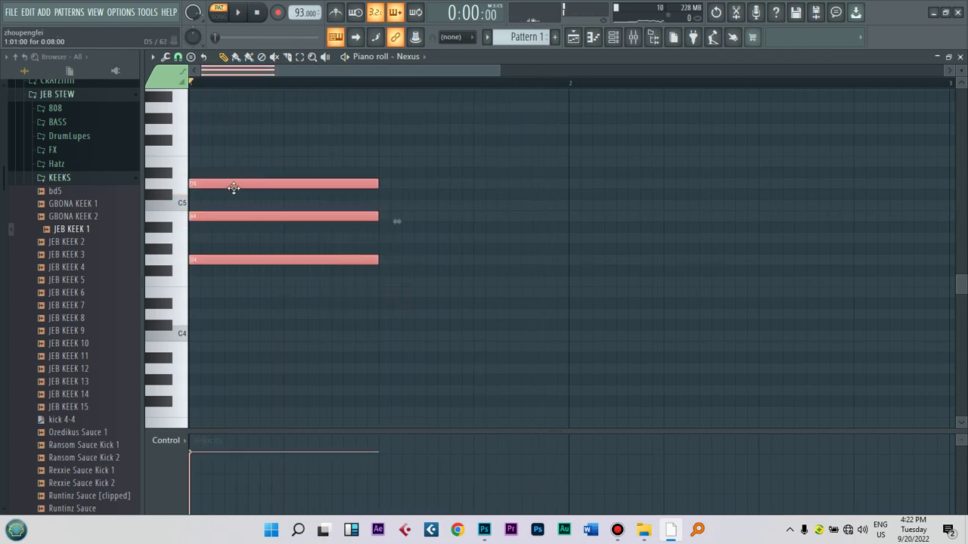
left_click_drag(374, 182, 569, 183)
- Copy the chord into bar 2 transposed to G4, E4 and C4, and play both chords
left_click_drag(486, 183, 867, 263, "shift")
key("space")
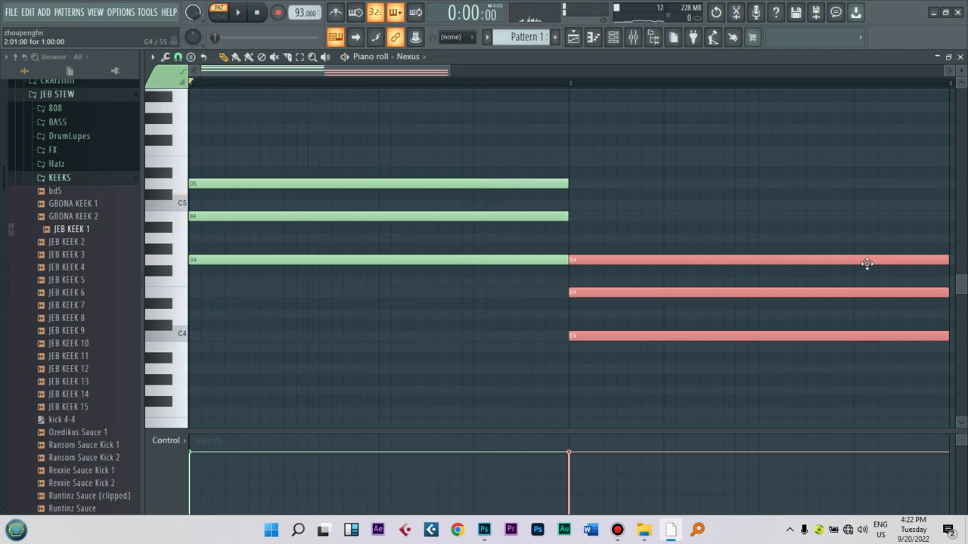
key("space")
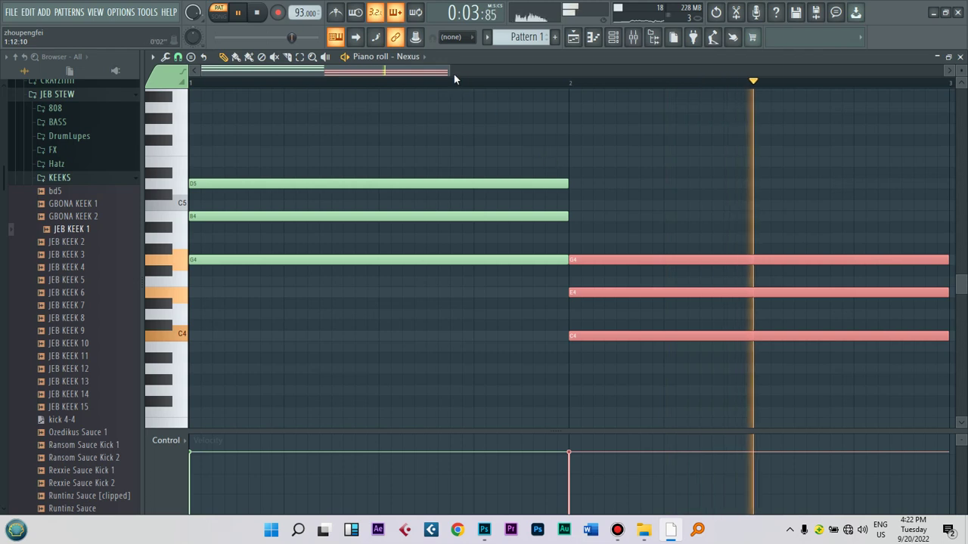
left_click_drag(449, 74, 784, 74)
key("space")
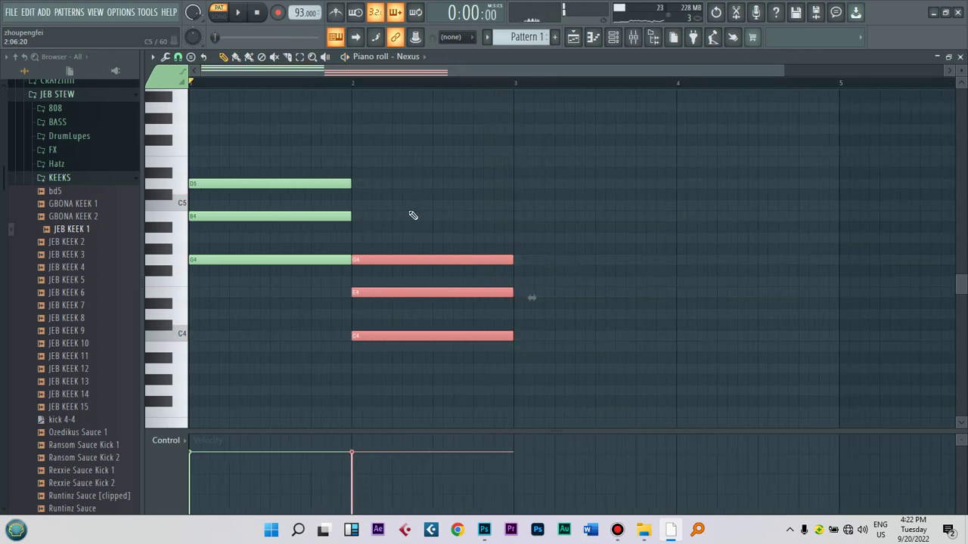
- Copy the bar 2 chord into bar 3 and shift it down to D4, B3 and G3, checking it by playback
mouse_move(401, 260)
left_mouse_down()
mouse_move(631, 302)
mouse_move(564, 279)
left_mouse_up()
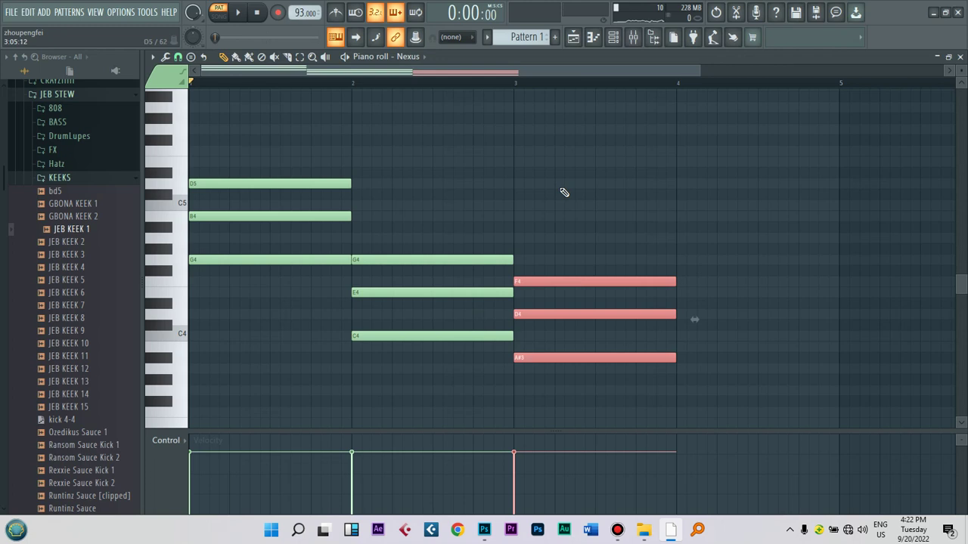
key("space")
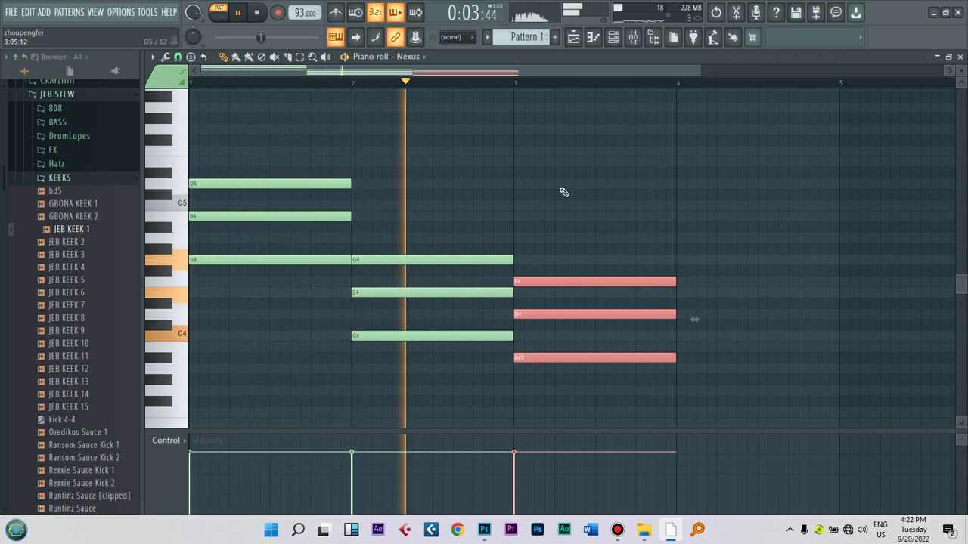
key("space")
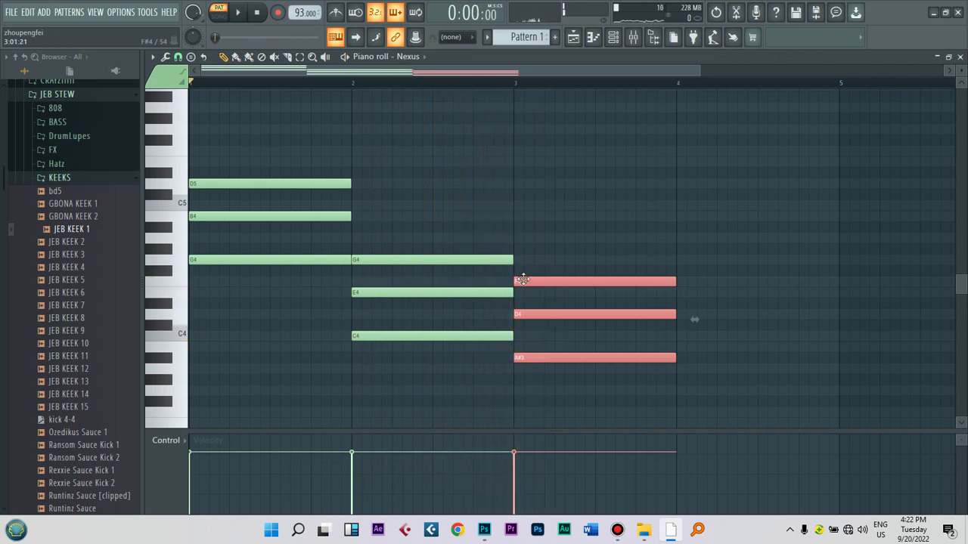
key("Down")
key("Down")
key("Down")
key("space")
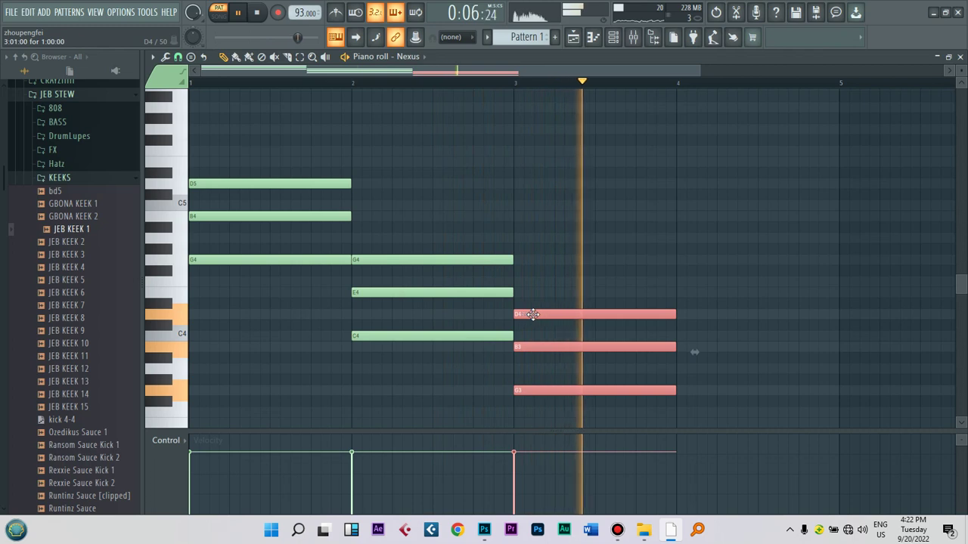
- Copy the bar 3 chord into bar 4 transposed to A4, F#4 and D4, and play the progression
left_click_drag(533, 314, 563, 314)
left_click_drag(809, 259, 696, 231)
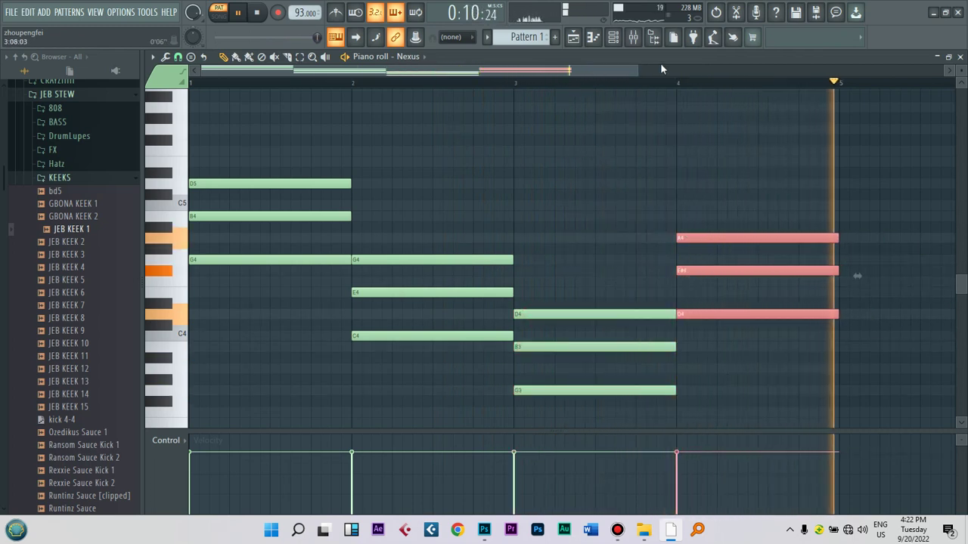
scroll(641, 70, "down", 1)
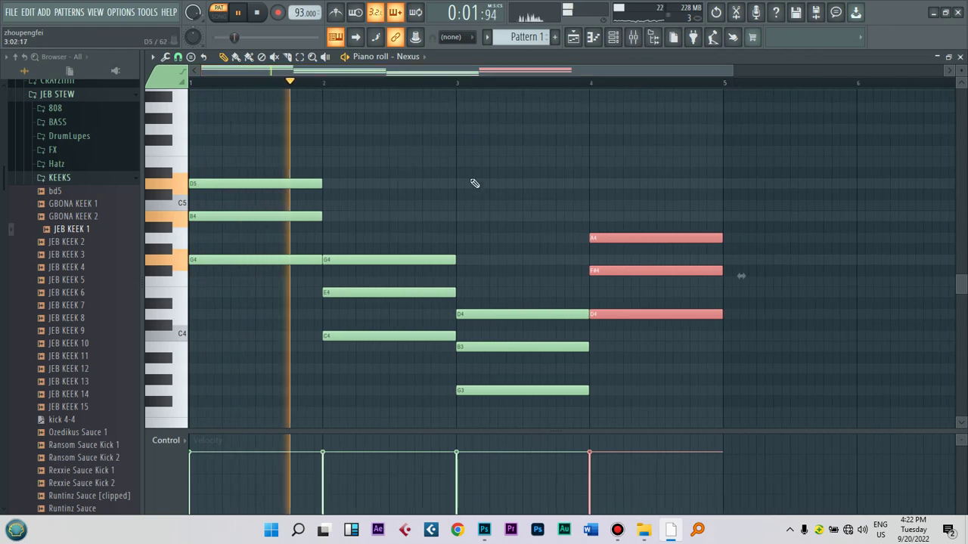
key("ctrl+d")
key("space")
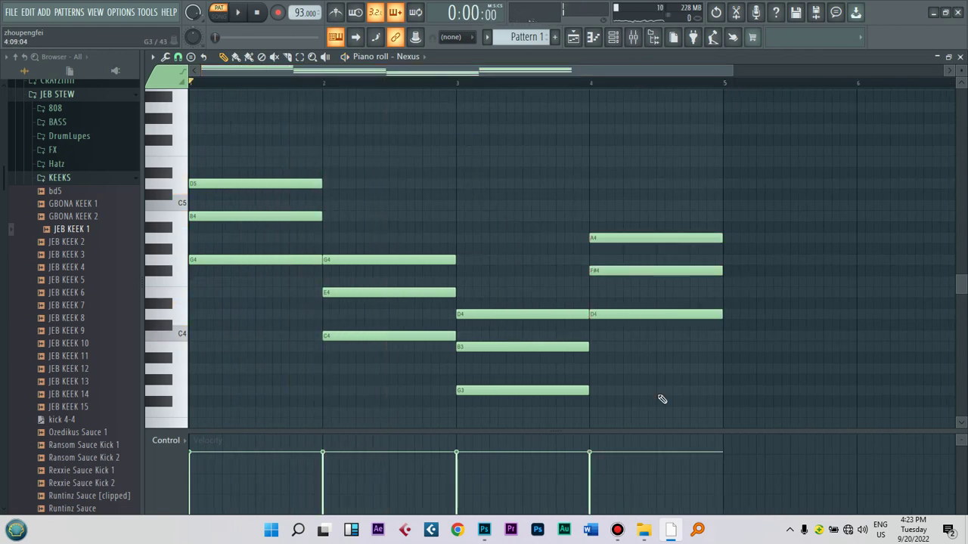
- Duplicate all four chords one octave lower and switch to the playlist
left_click_drag(663, 410, 190, 181)
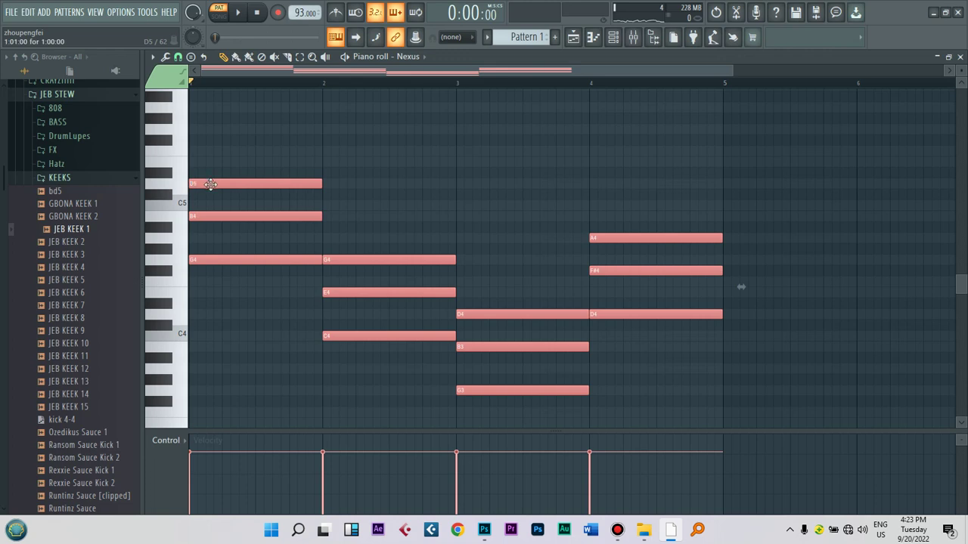
left_click_drag(211, 185, 193, 325)
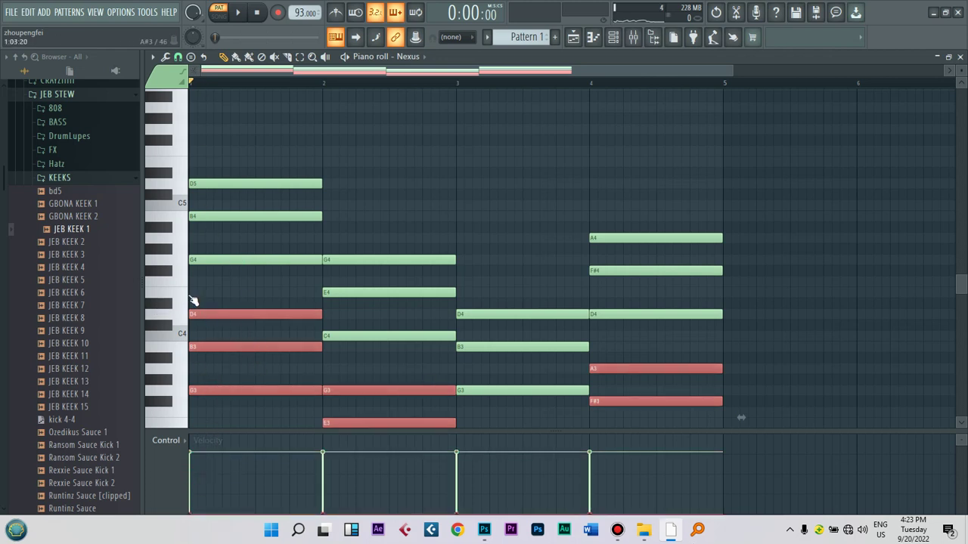
left_click_drag(220, 317, 210, 230)
left_click(508, 199)
left_click(573, 39)
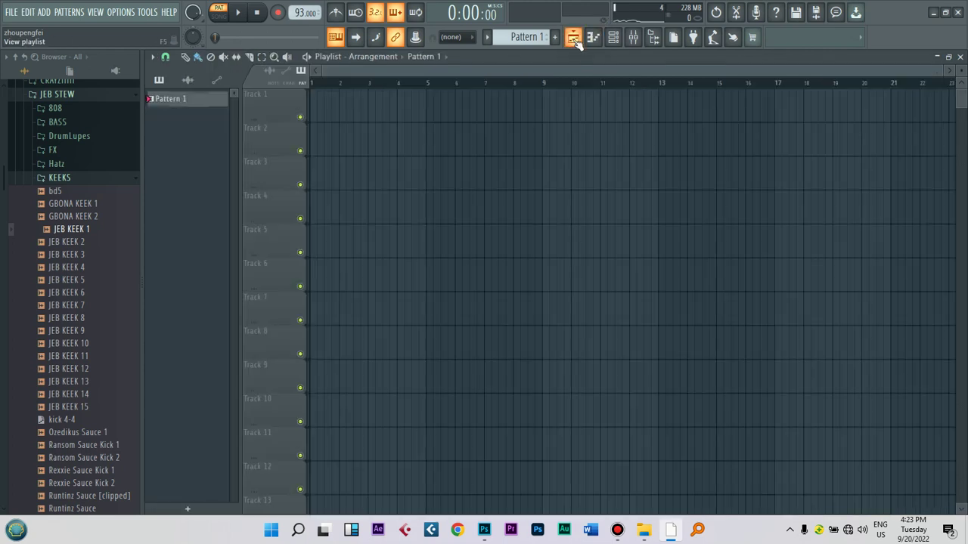
- Place Pattern 1 in the playlist at bar 1 of Track 1
left_click(445, 146)
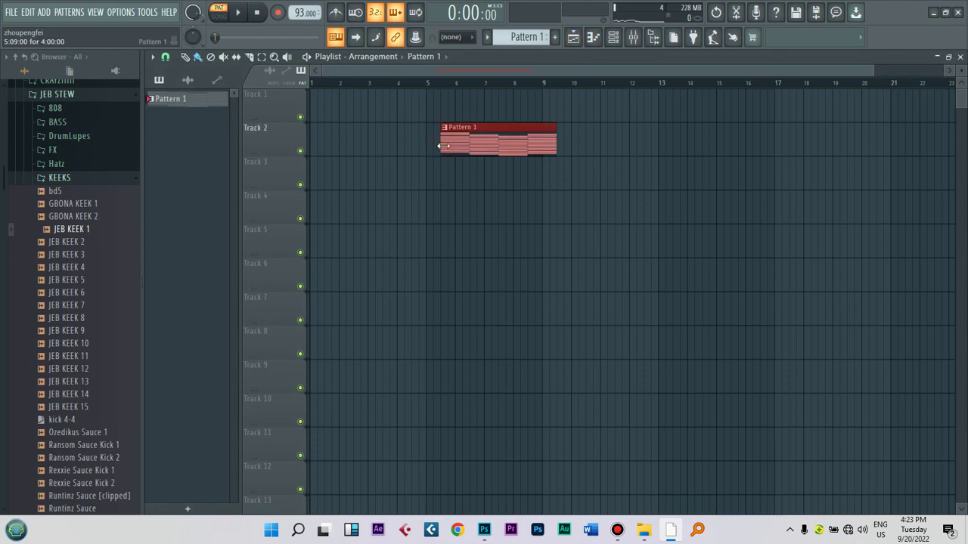
left_click_drag(362, 100, 323, 98)
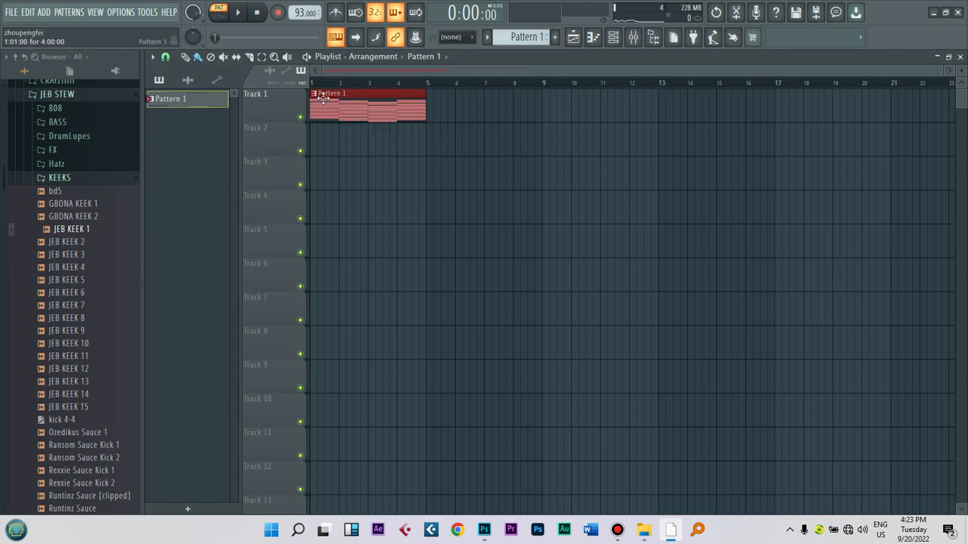
- In the Nexus piano roll, delete the highest copied chords and realign the remaining off-key copy with the chords an octave below
double_click(387, 105)
left_click_drag(401, 73, 132, 128)
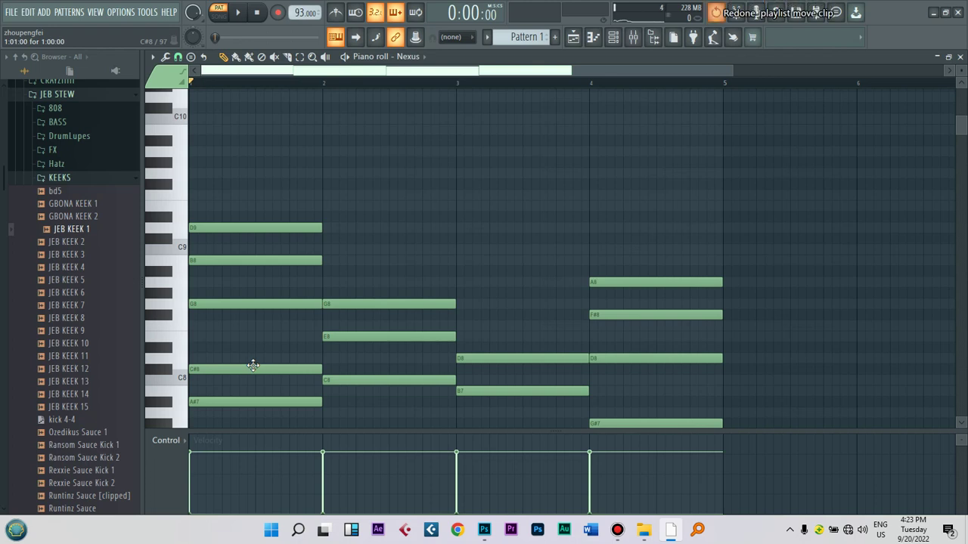
key("ctrl+alt+z")
key("ctrl+alt+z")
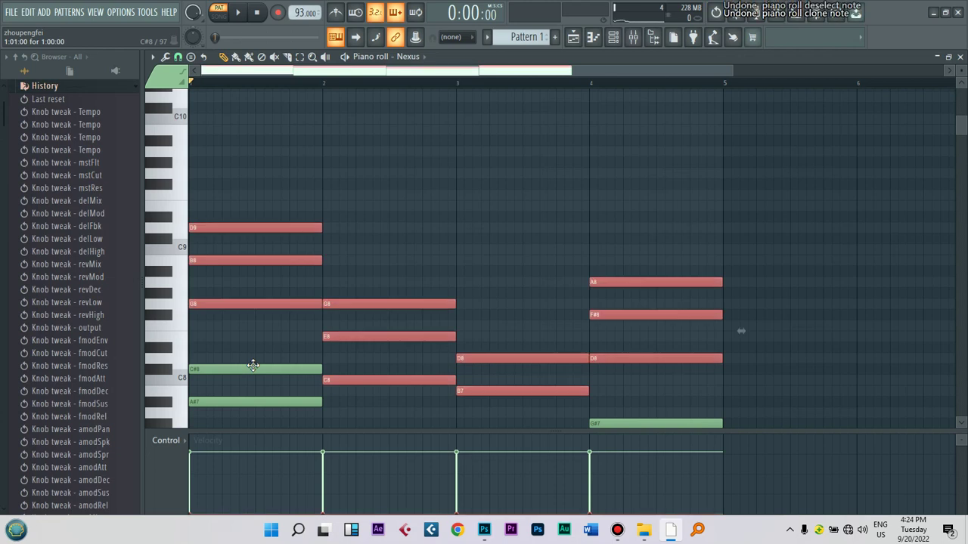
key("Delete")
scroll(741, 235, "down", 8)
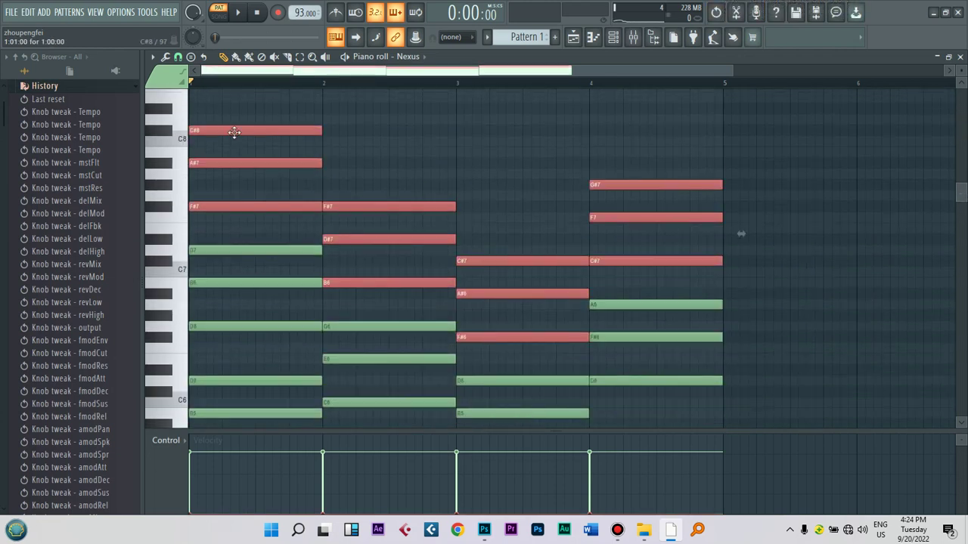
left_click_drag(218, 124, 227, 192)
left_click(416, 164)
- Place the Pattern 1 clip at bar 1 of Track 1 in the playlist and check it by playback
left_click(573, 37)
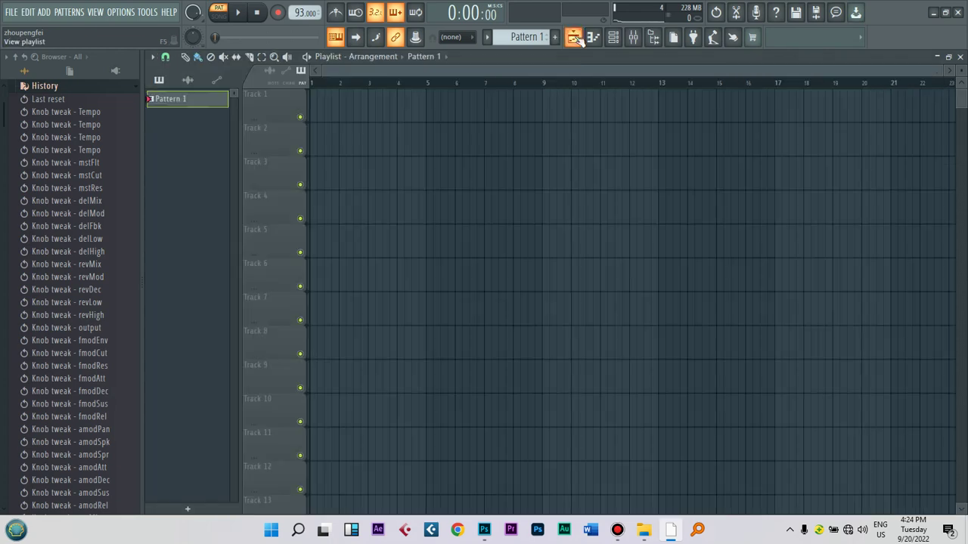
left_click_drag(336, 120, 312, 105)
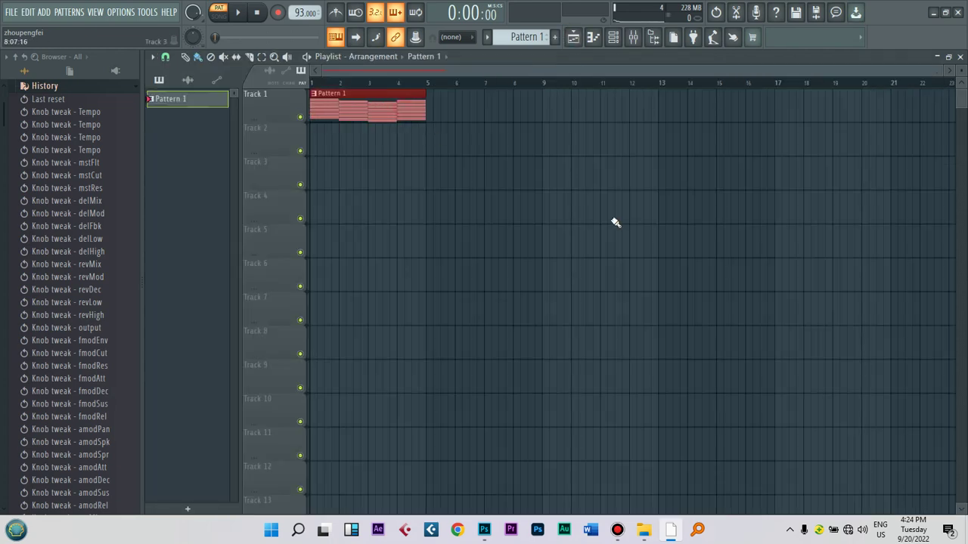
left_click_drag(944, 70, 576, 101)
key("space")
key("space")
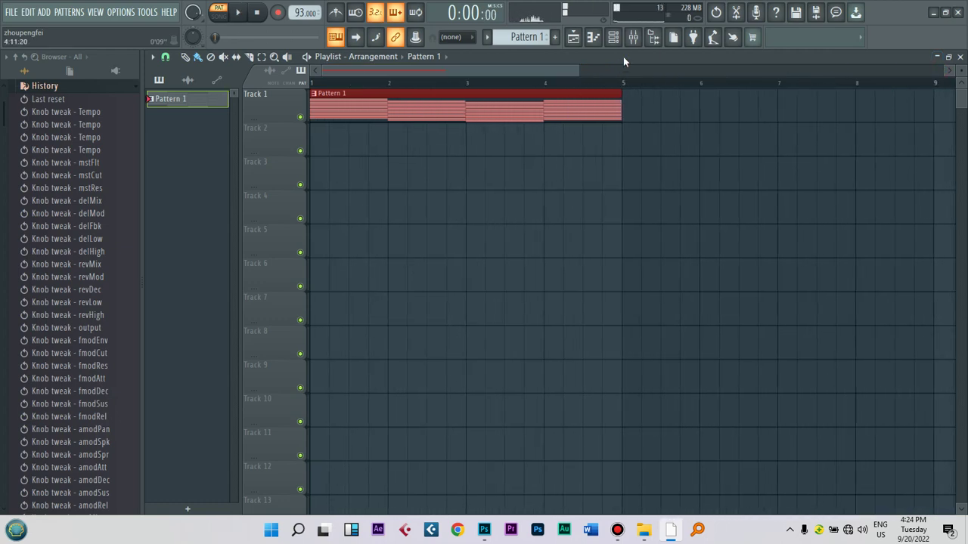
- Play the pattern with the channel rack open and replace the 808 Clap channel with Kontakt
left_click(613, 37)
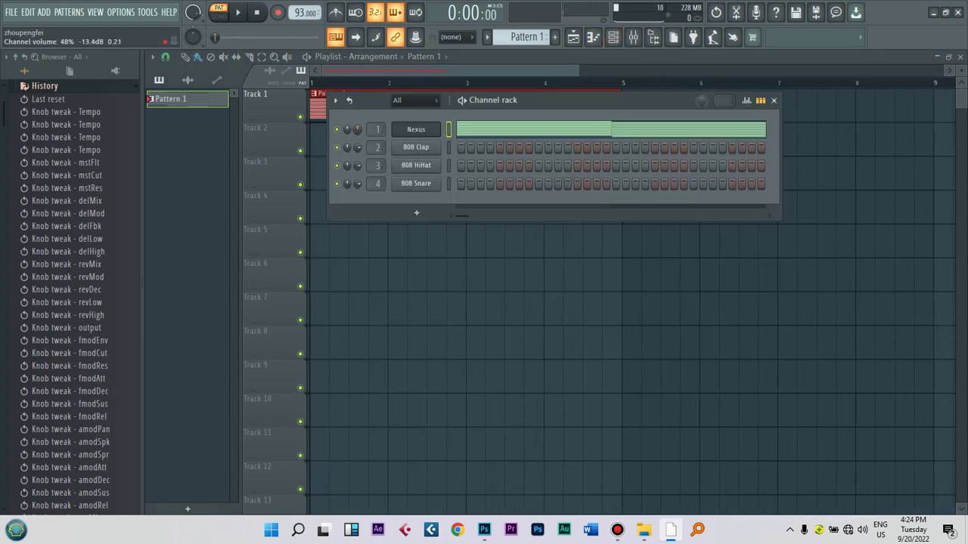
key("space")
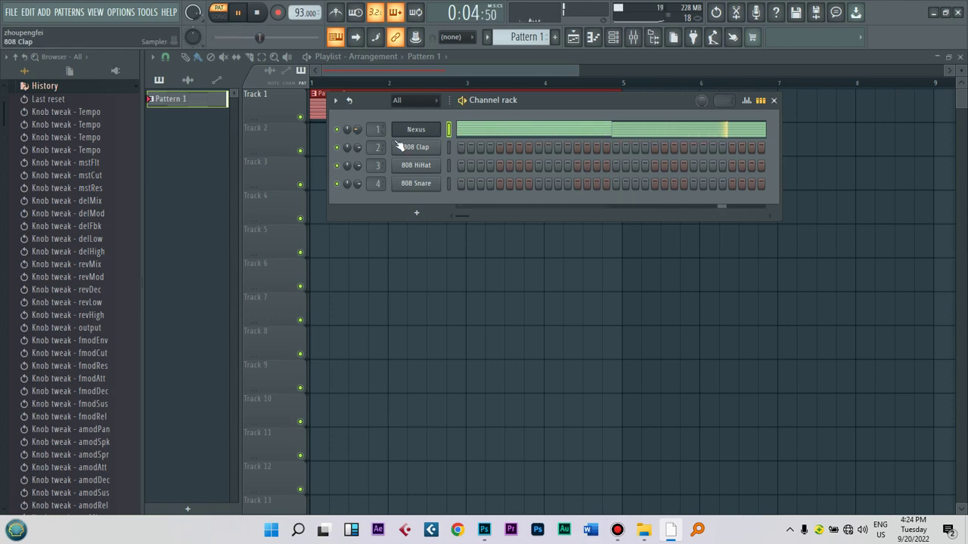
key("space")
right_click(421, 148)
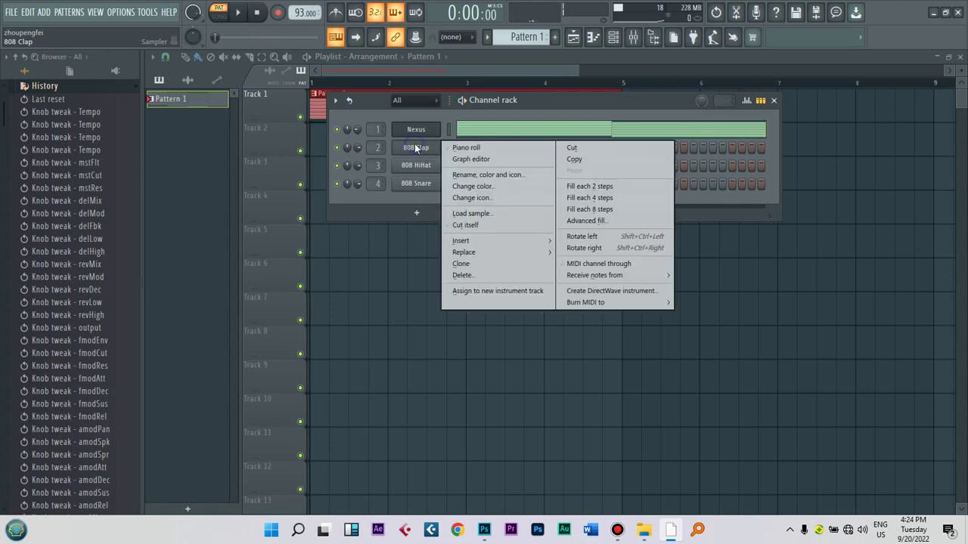
mouse_move(544, 252)
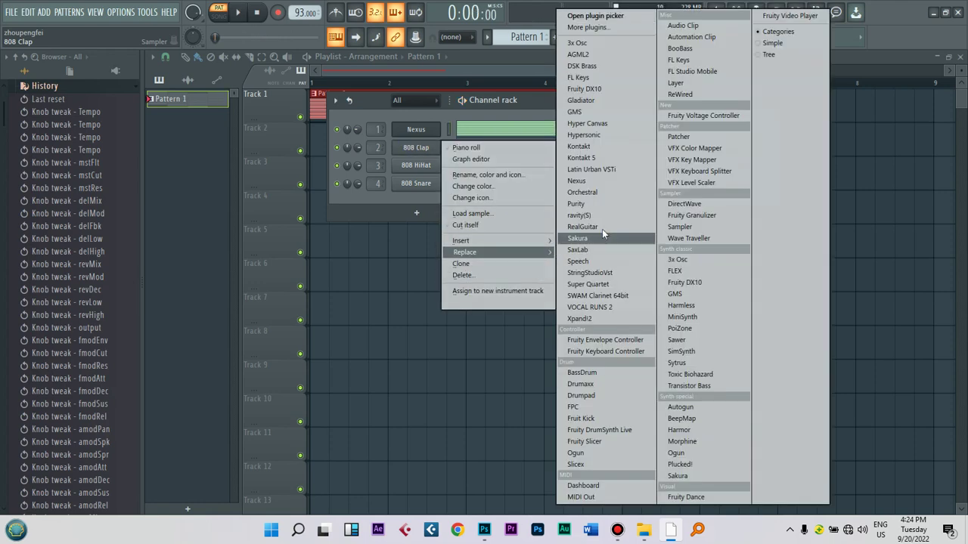
left_click(588, 147)
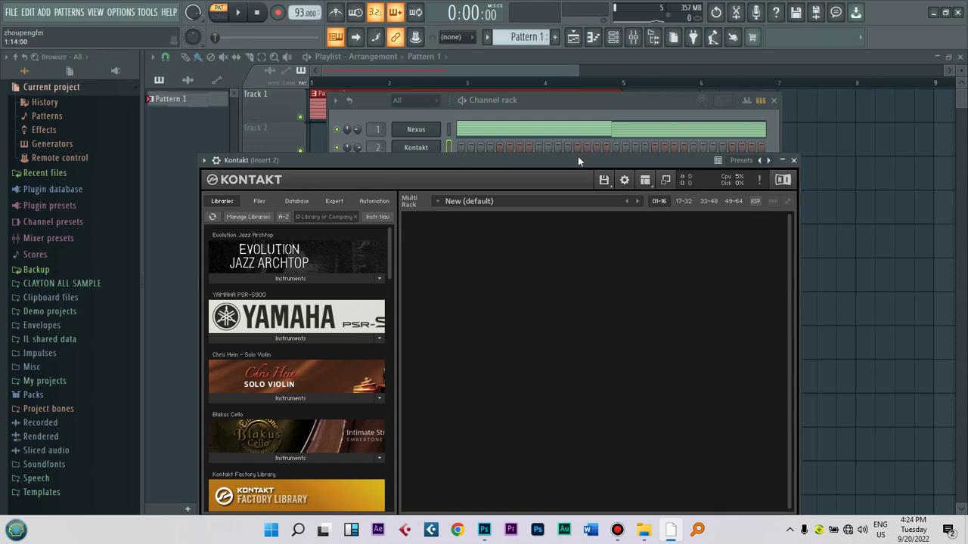
- Load the Ilya Efimov LP Electric Guitar instrument from Kontakt's LP Electric Guitar library
left_click_drag(579, 156, 612, 64)
left_click_drag(454, 166, 451, 382)
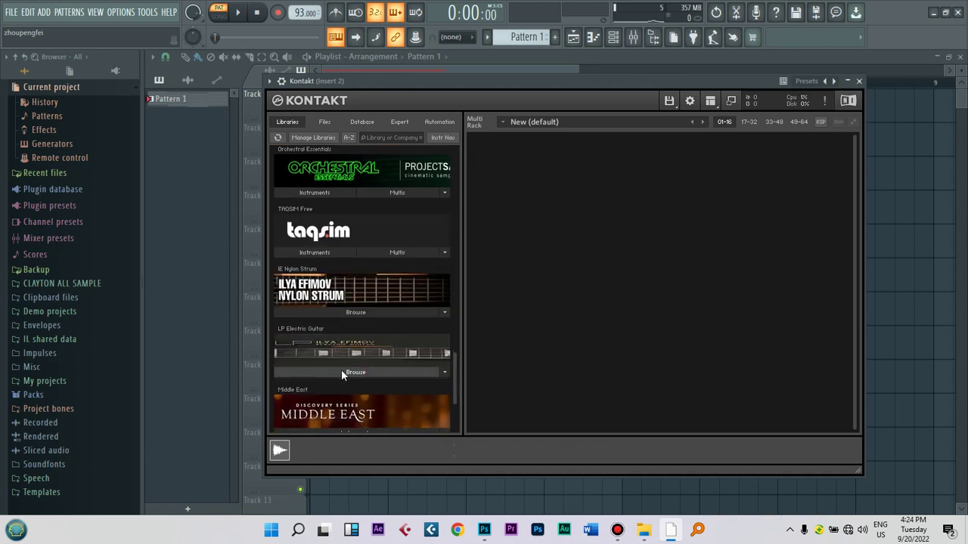
left_click(342, 370)
left_click_drag(340, 387, 338, 383)
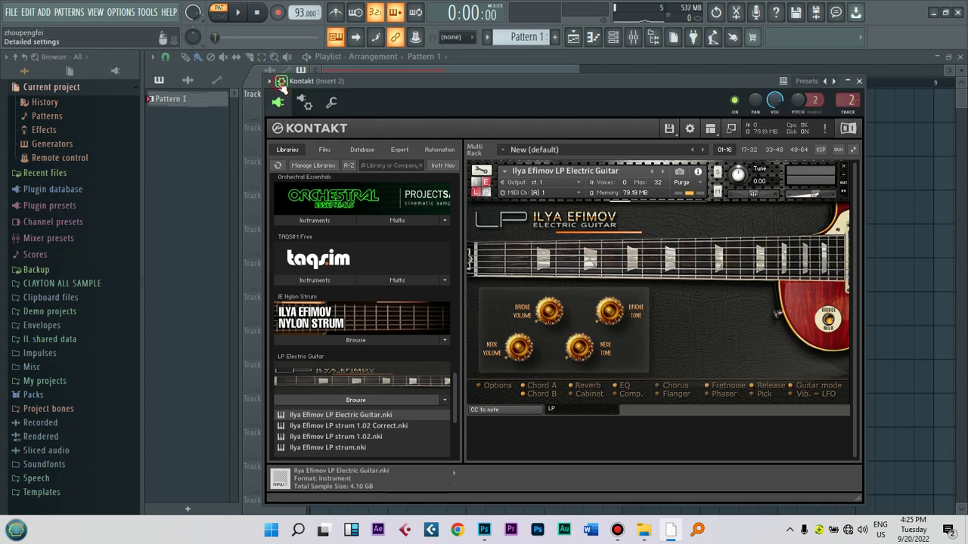
left_click(281, 81)
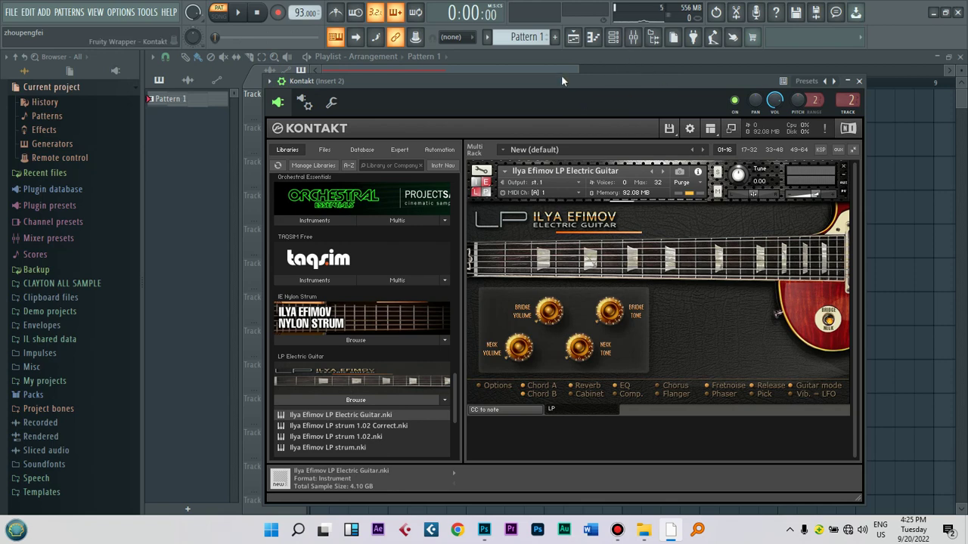
- Open the Kontakt channel's piano roll and draw a one-bar G5 note in bar 1, redrawing it once
left_click(292, 102)
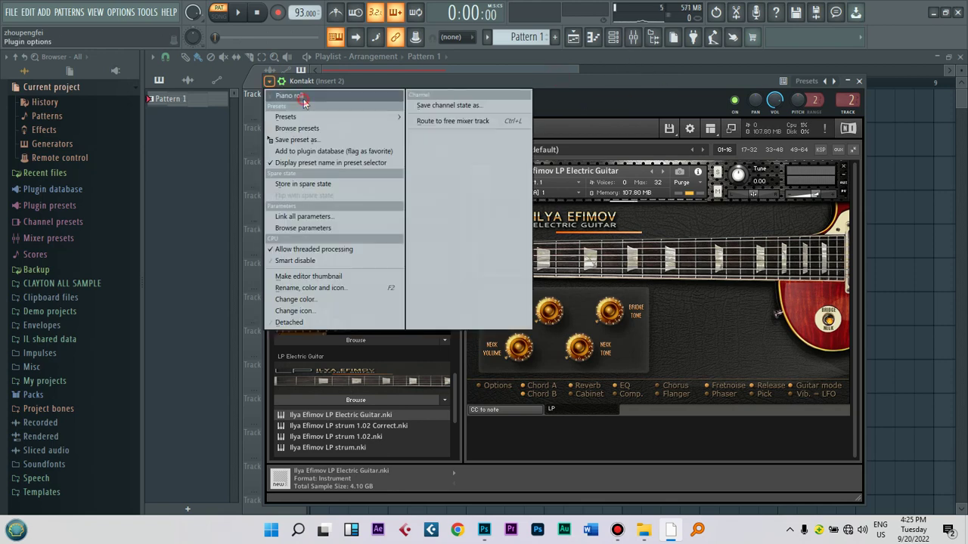
left_click(303, 96)
mouse_move(346, 322)
left_mouse_down()
mouse_move(318, 425)
mouse_move(198, 283)
mouse_move(228, 285)
mouse_move(210, 327)
mouse_move(181, 342)
mouse_move(173, 381)
left_mouse_up()
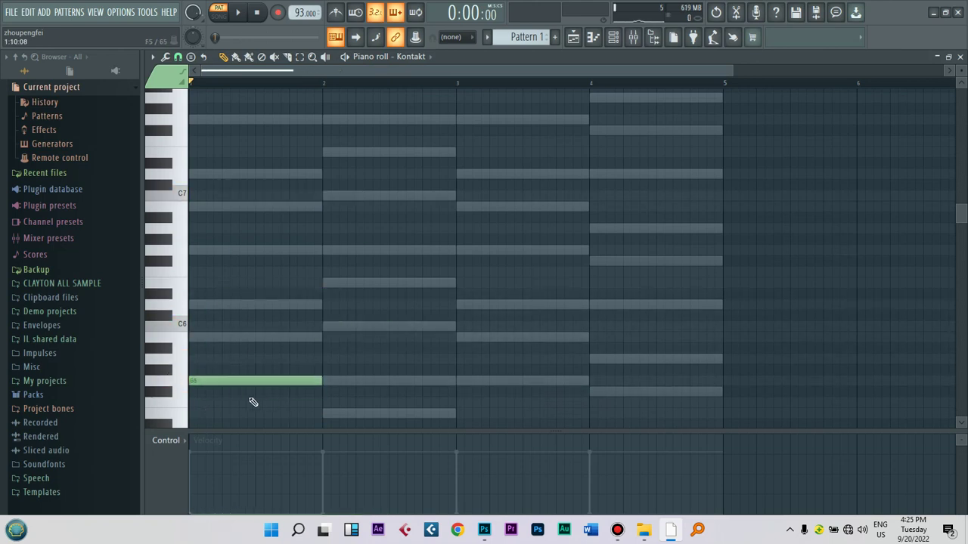
key("ctrl+a")
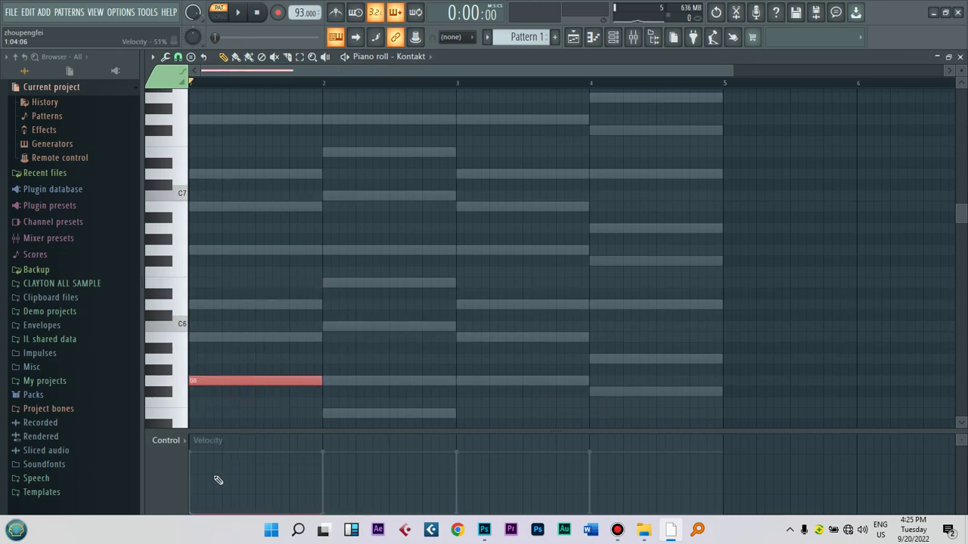
right_click(244, 380)
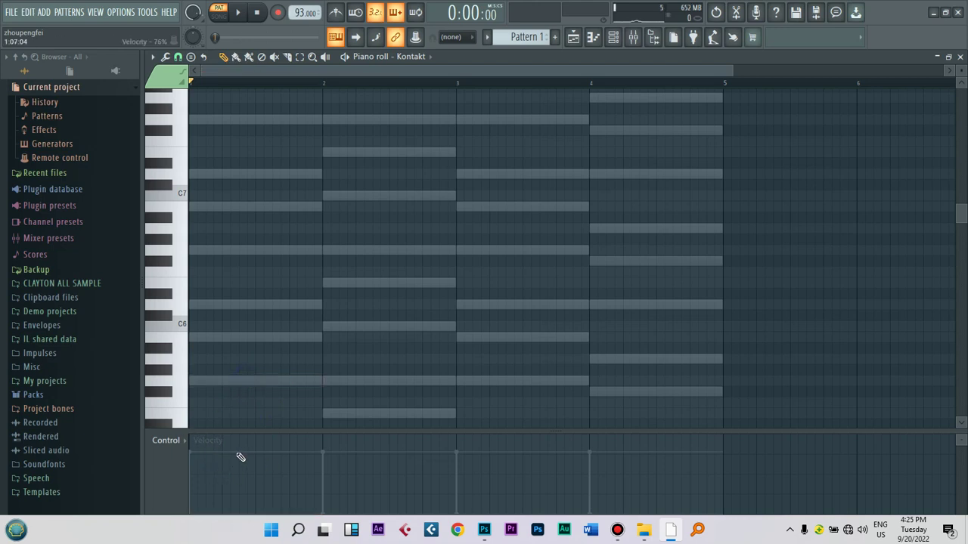
left_click(214, 384)
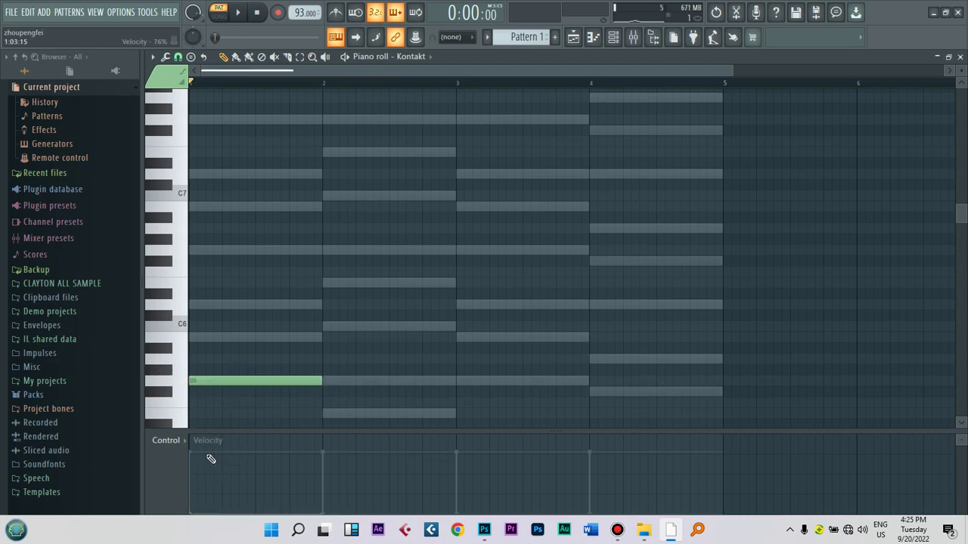
left_click(216, 383)
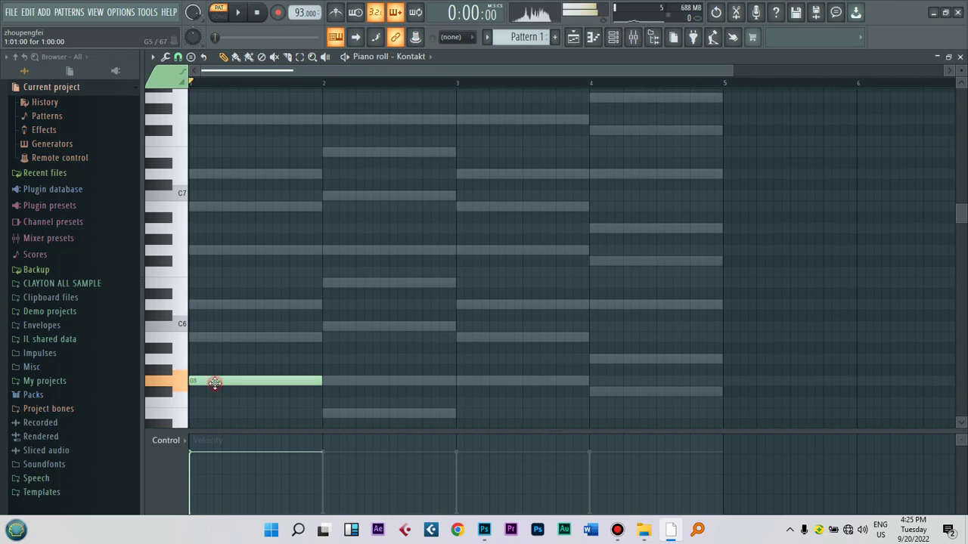
- Reopen the Kontakt guitar from the channel rack and audition the pattern
left_click(613, 37)
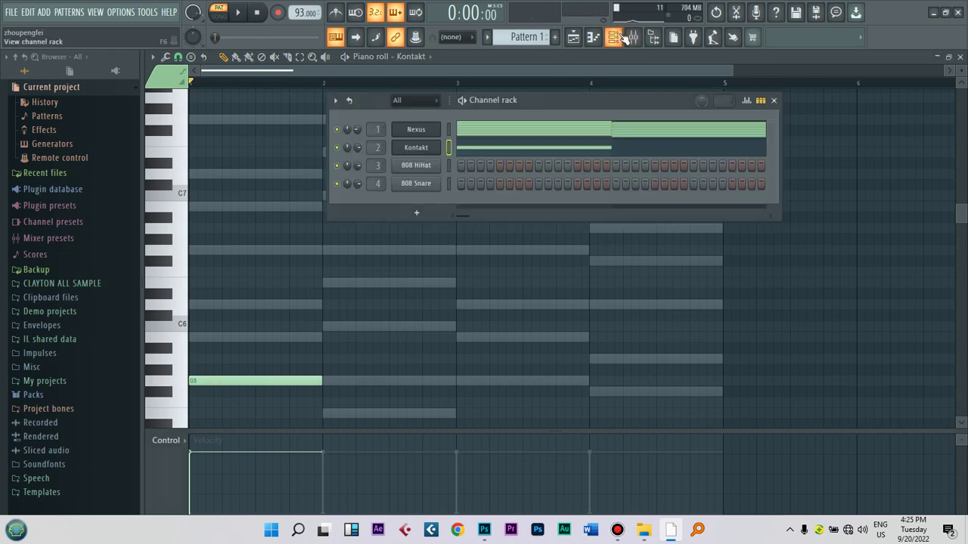
left_click(726, 146)
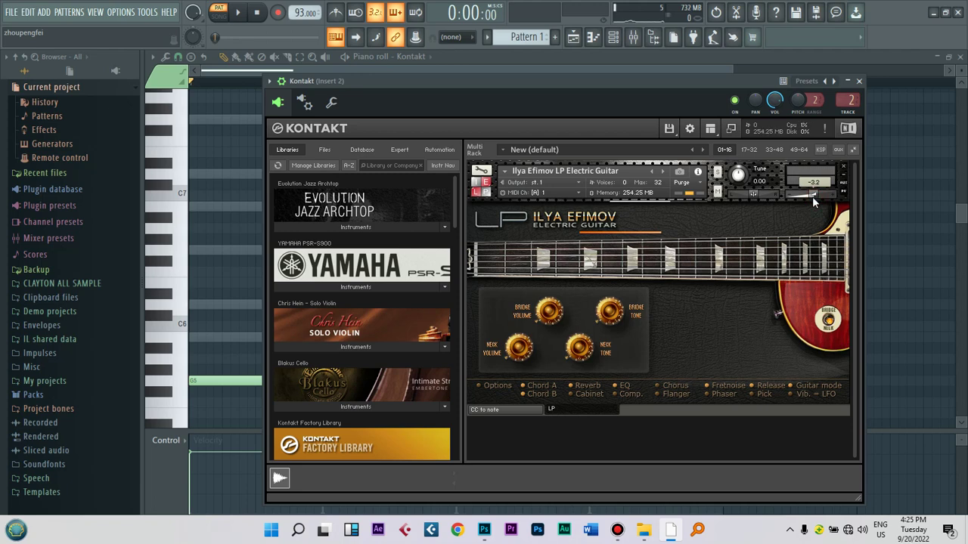
key("space")
key("space")
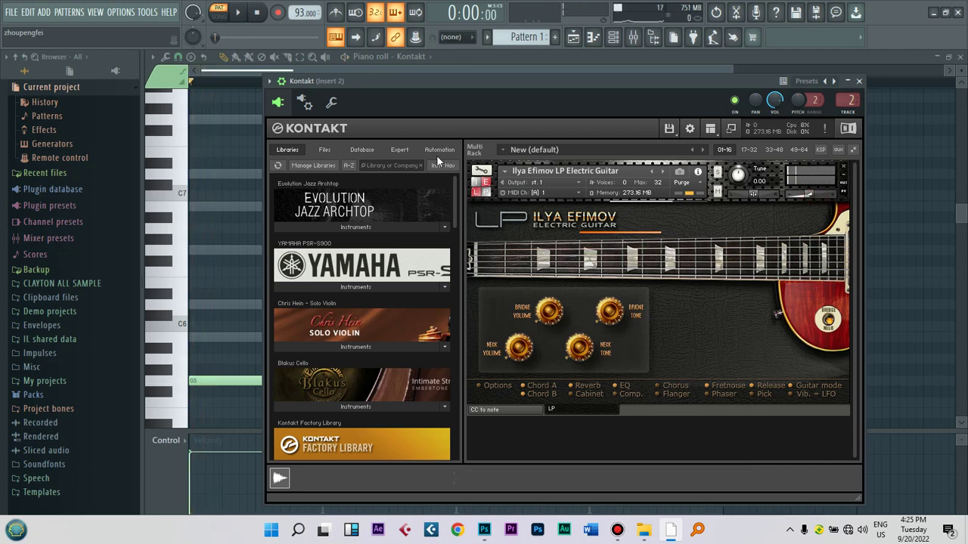
- Lower the guitar note in bar 1 to D4 and add a slightly delayed G4 above it
left_click(248, 80)
left_click_drag(223, 370, 186, 297)
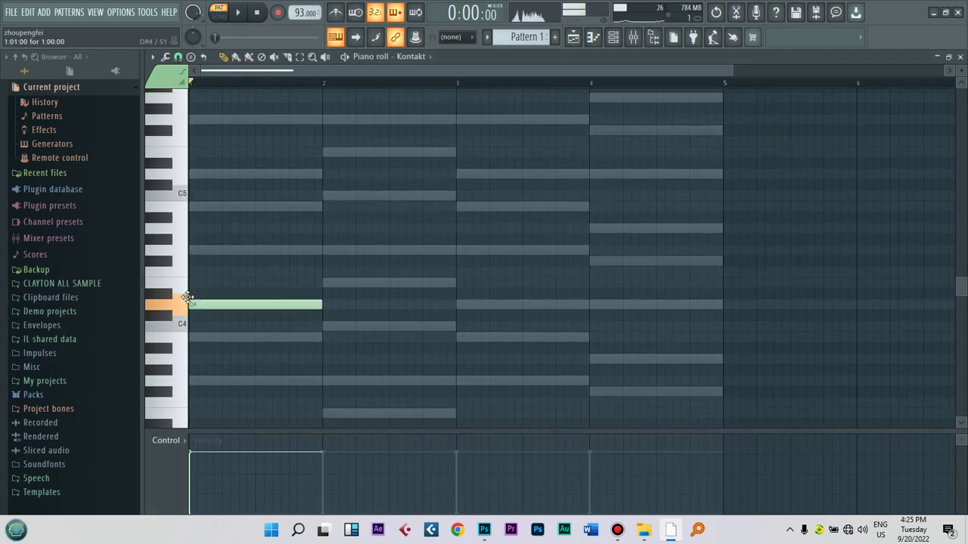
left_click(212, 251)
left_click(221, 251)
left_click_drag(221, 252, 216, 250)
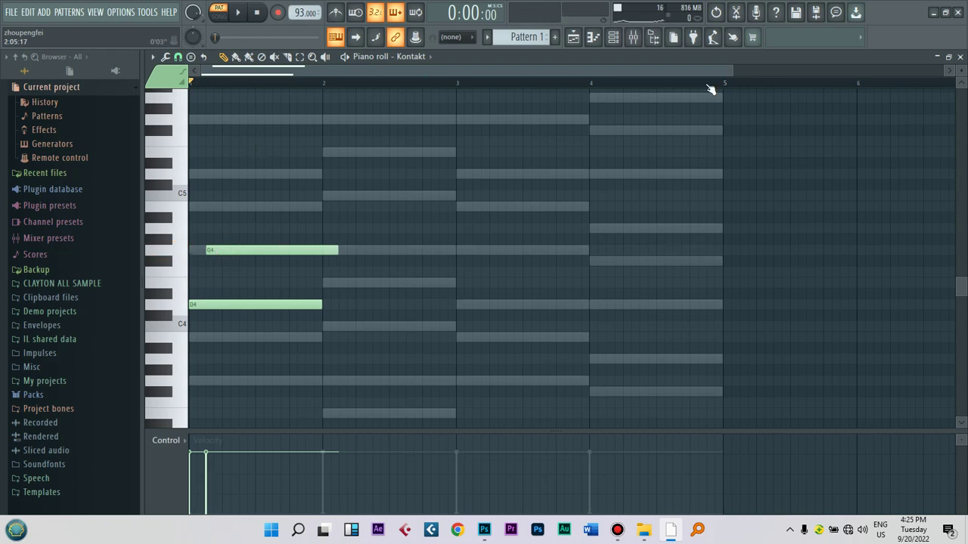
- Add a B4 guitar note starting after the G4 in bar 1 and play the line
left_click_drag(733, 70, 575, 89)
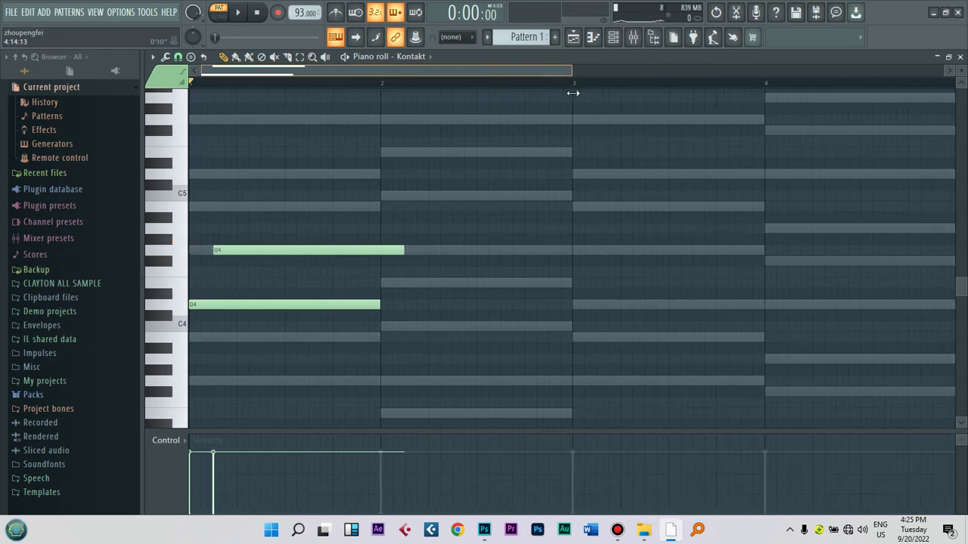
left_click(263, 207)
key("space")
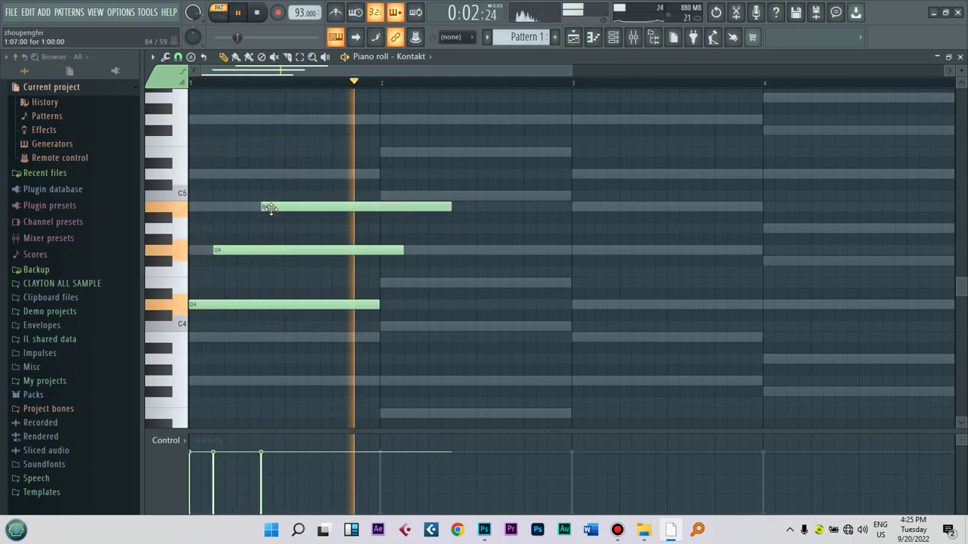
key("space")
- Try the third guitar note at E4 with playback, and return it to B4
left_click_drag(272, 208, 270, 283)
key("space")
key("space")
key("space")
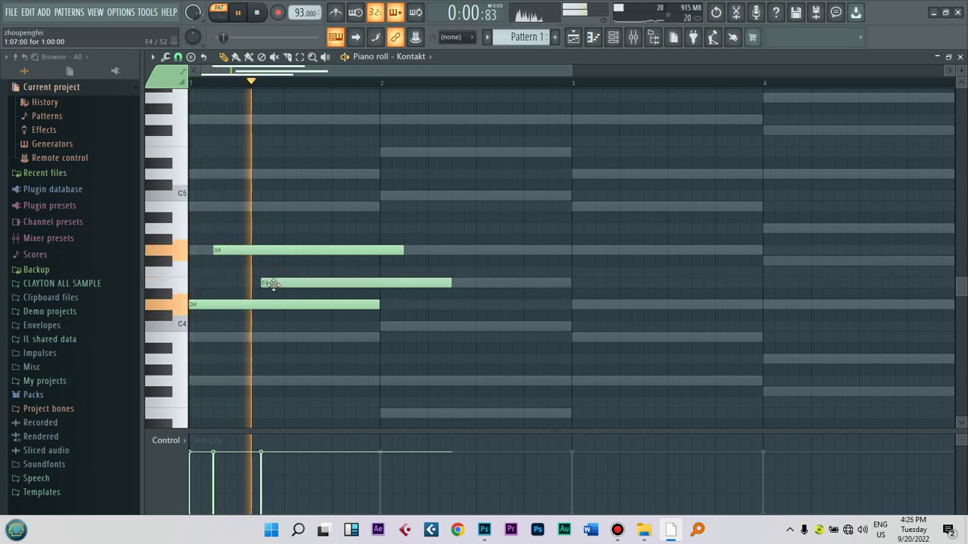
key("space")
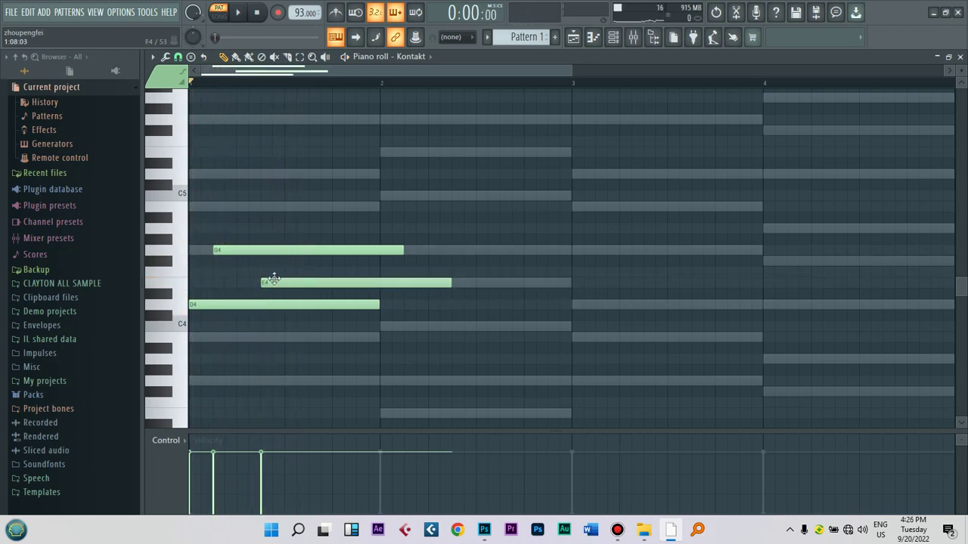
left_click_drag(274, 283, 273, 207)
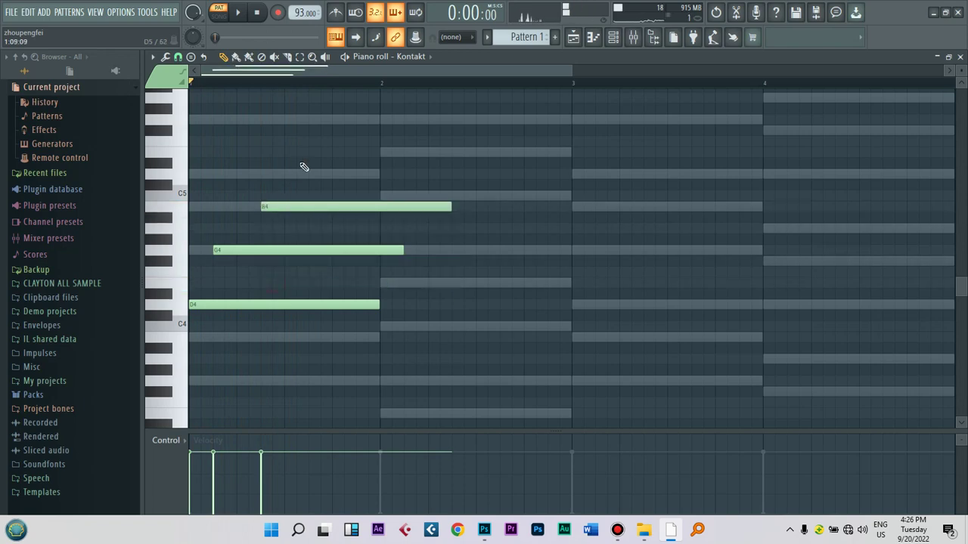
- Add a one-step G5 after the B4 with a playback check, and trim the G4 and B4 notes to the end of bar 1
left_click_drag(325, 121, 324, 120)
key("space")
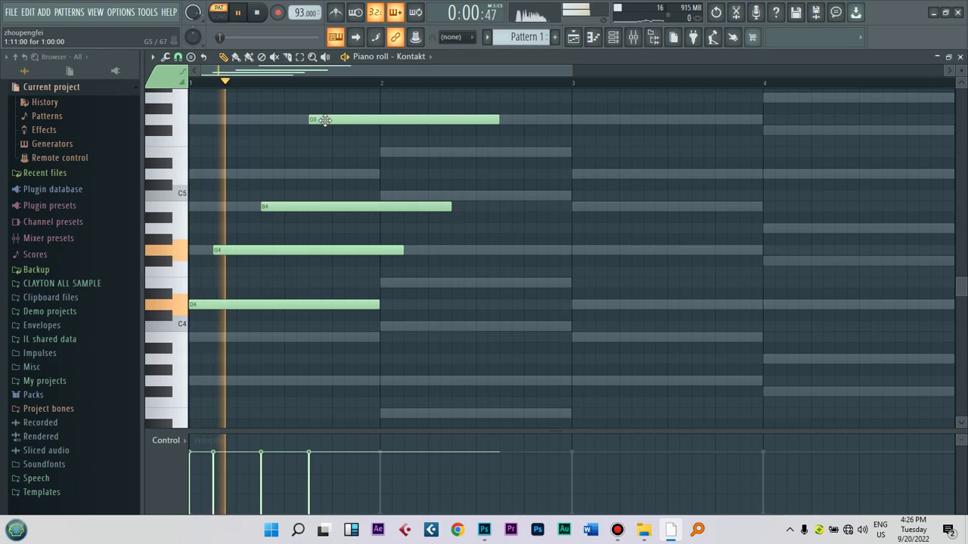
key("space")
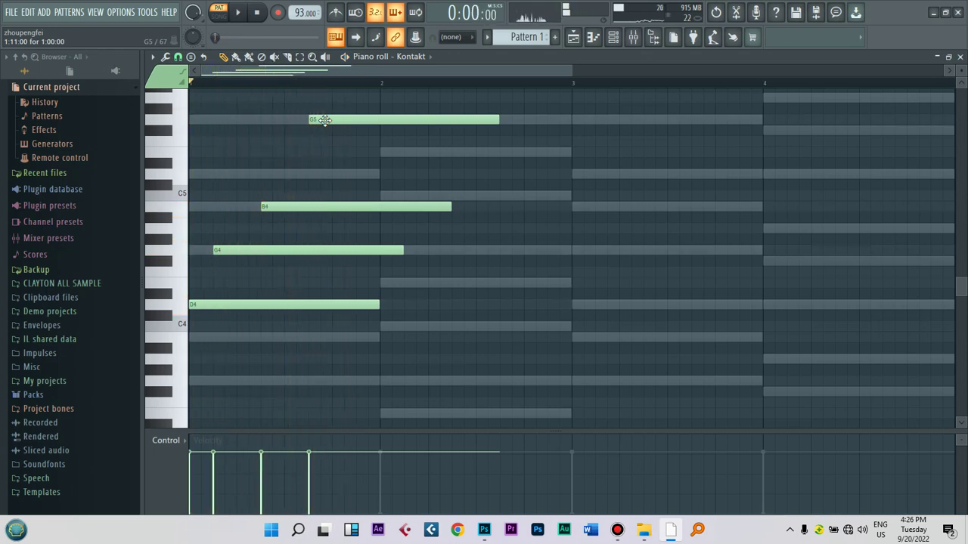
left_click_drag(497, 121, 317, 132)
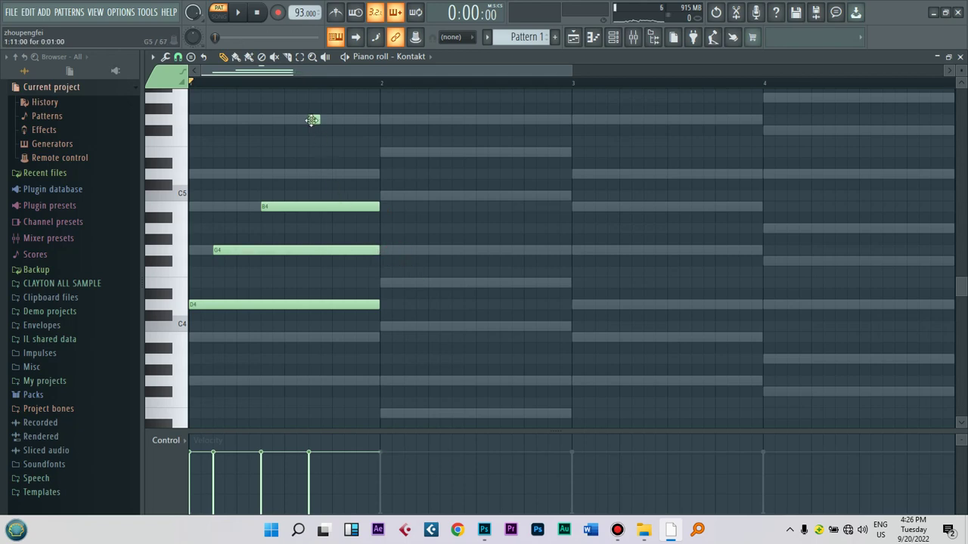
- Add a one-step F#5 and a two-step D5 after the G5 in bar 1, and play the line
left_click_drag(335, 148, 337, 131)
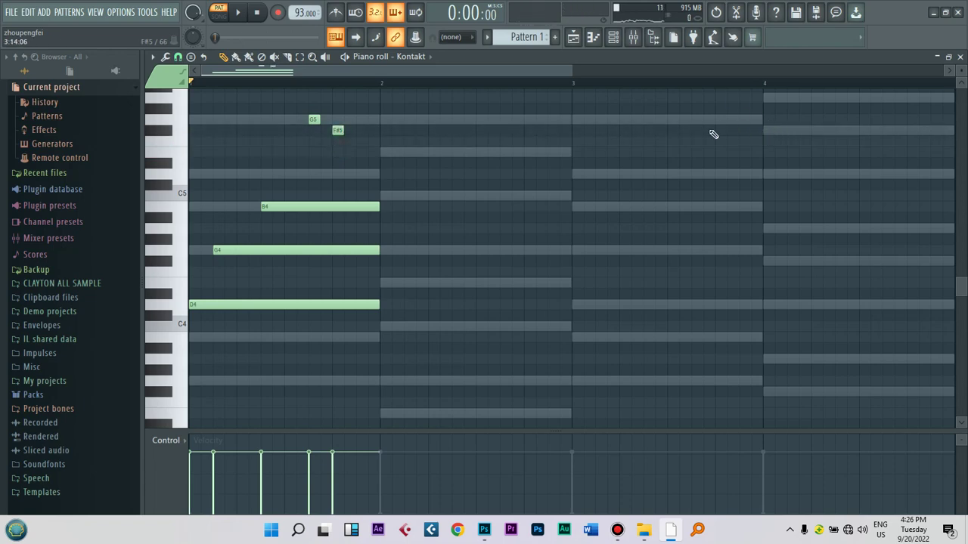
left_click(374, 155)
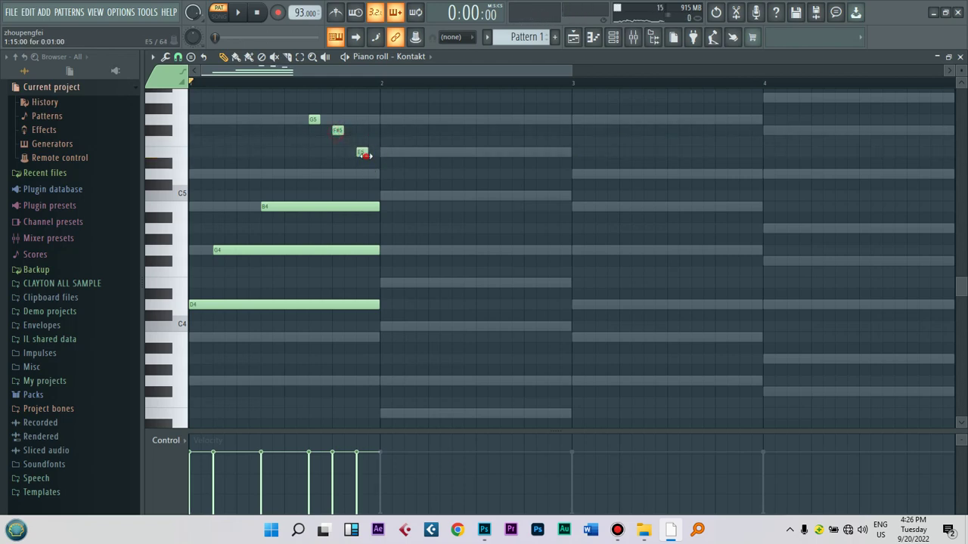
left_click_drag(367, 155, 368, 177)
key("space")
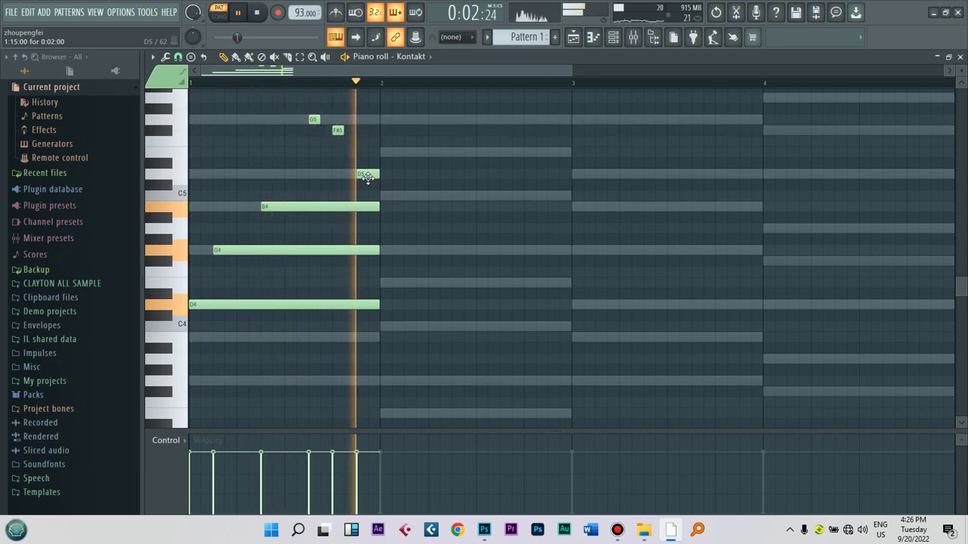
key("space")
- Copy the bar 1 guitar phrase into bar 2, transposed down to start on G3, and play it
left_click_drag(383, 105, 388, 383)
left_click(449, 182)
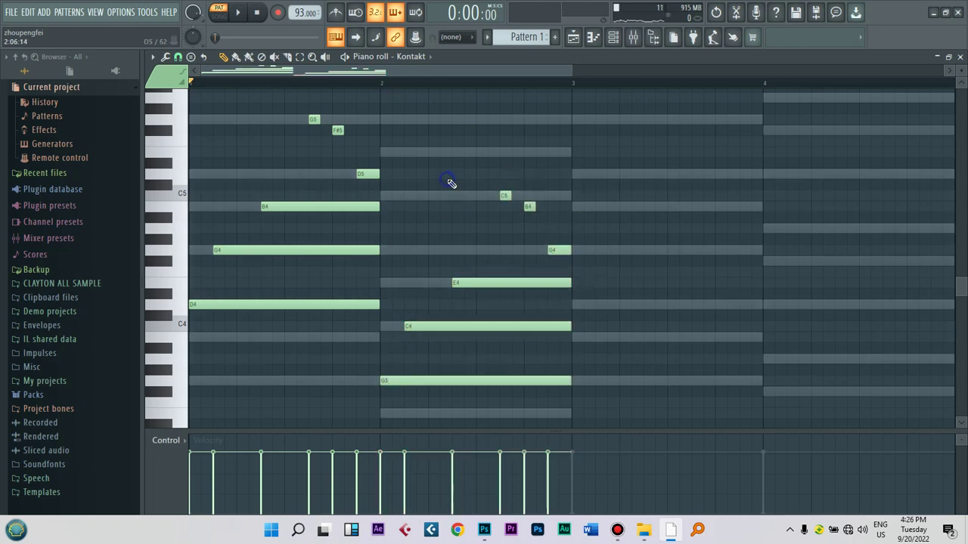
key("space")
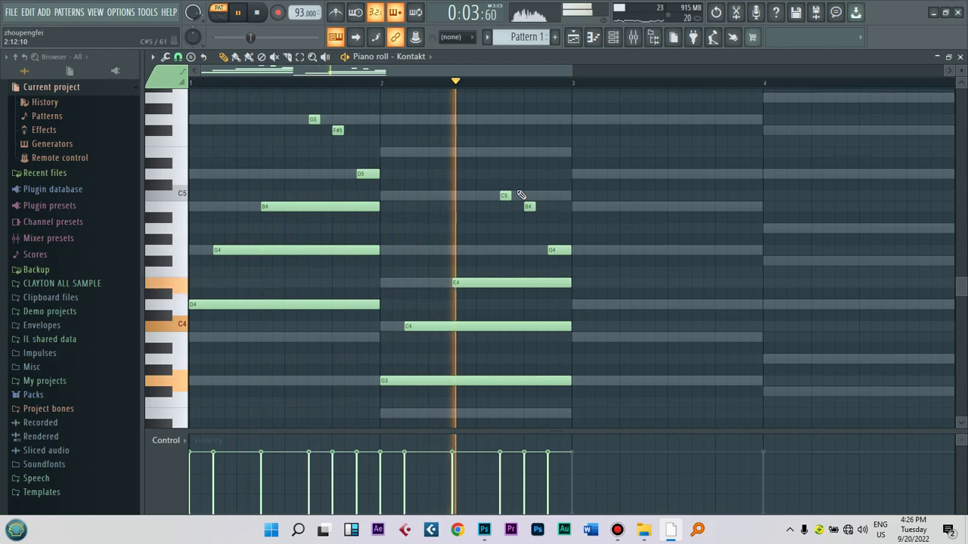
key("space")
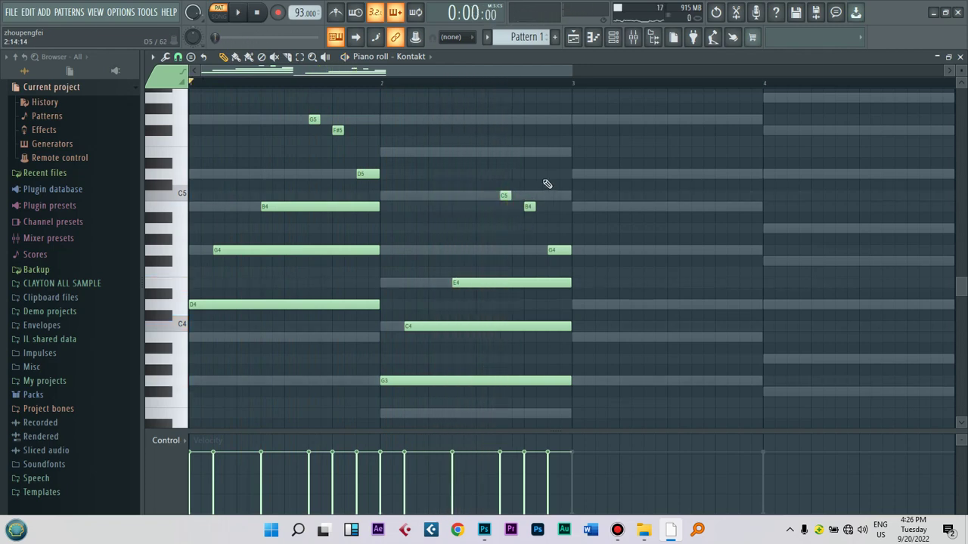
- Try the first short note in bar 2 at G4 with playback from the start of bar 2
left_click_drag(496, 242, 505, 250)
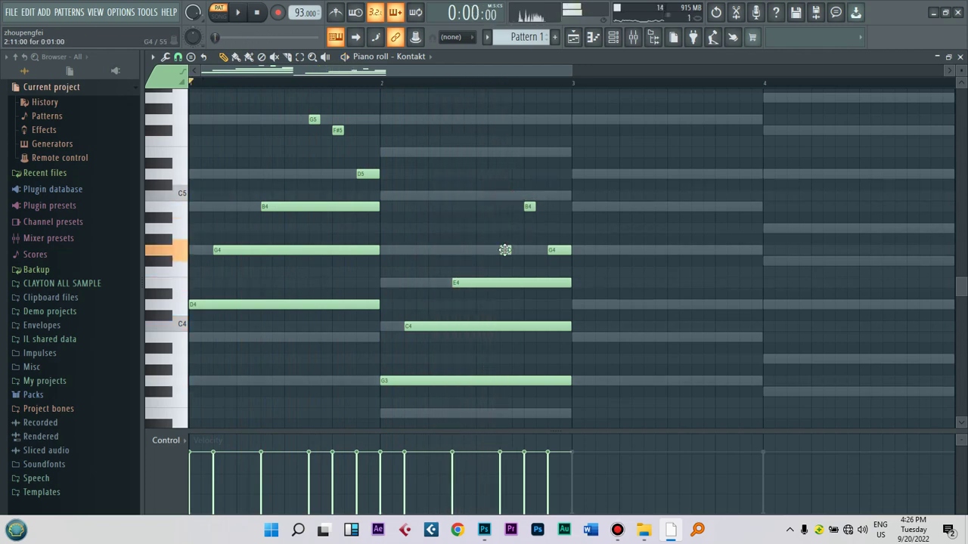
left_click(388, 82)
key("space")
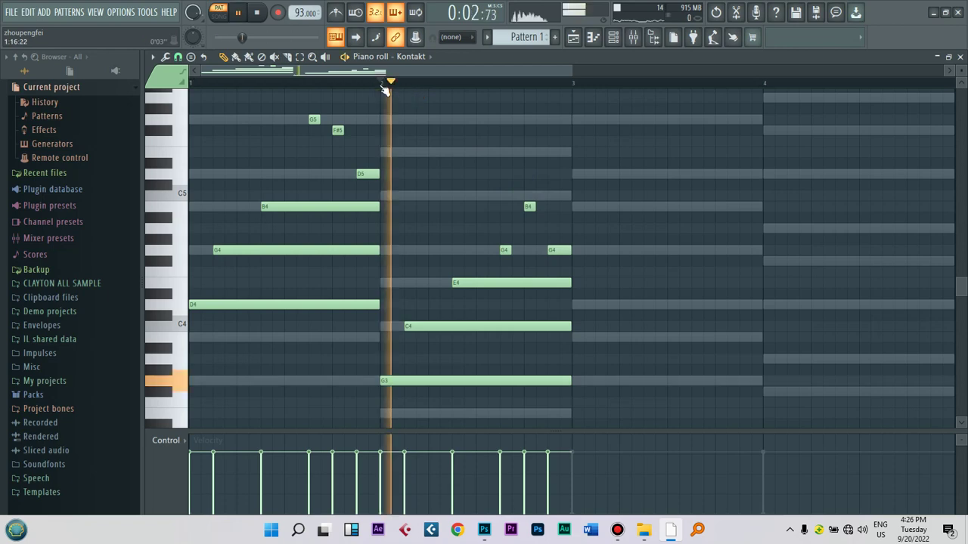
key("space")
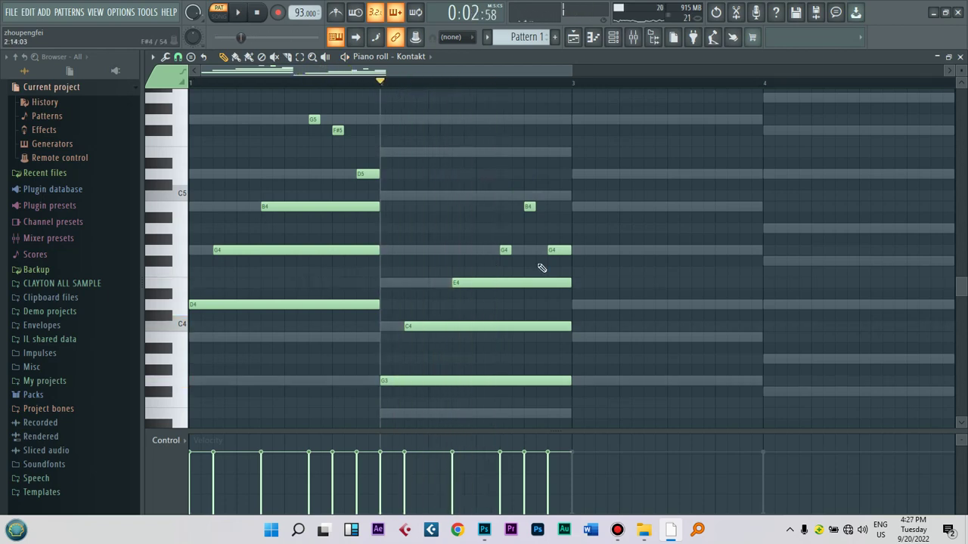
- Shift the first short note in bar 2 two steps earlier and raise it to C5, checking with playback
key("space")
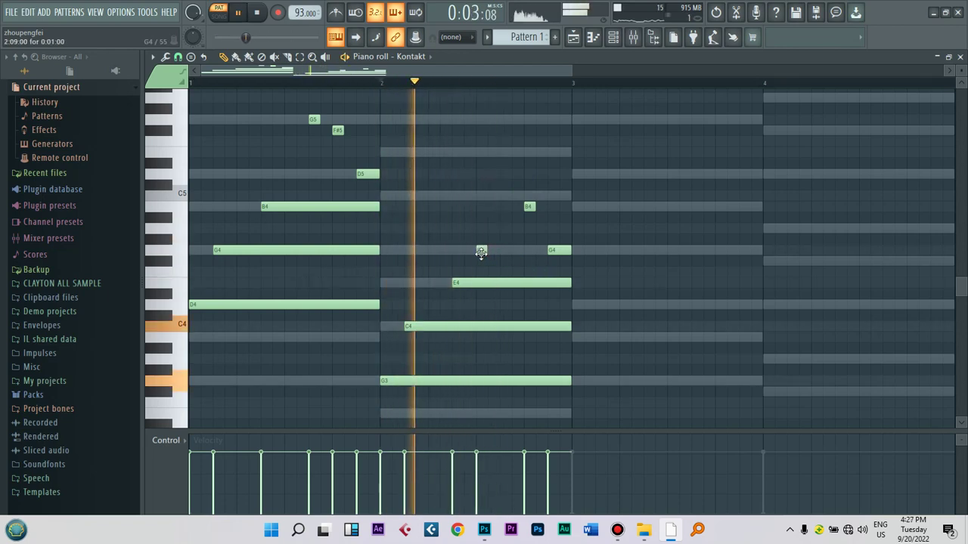
key("space")
key("space")
left_click_drag(483, 251, 485, 195)
key("space")
key("space")
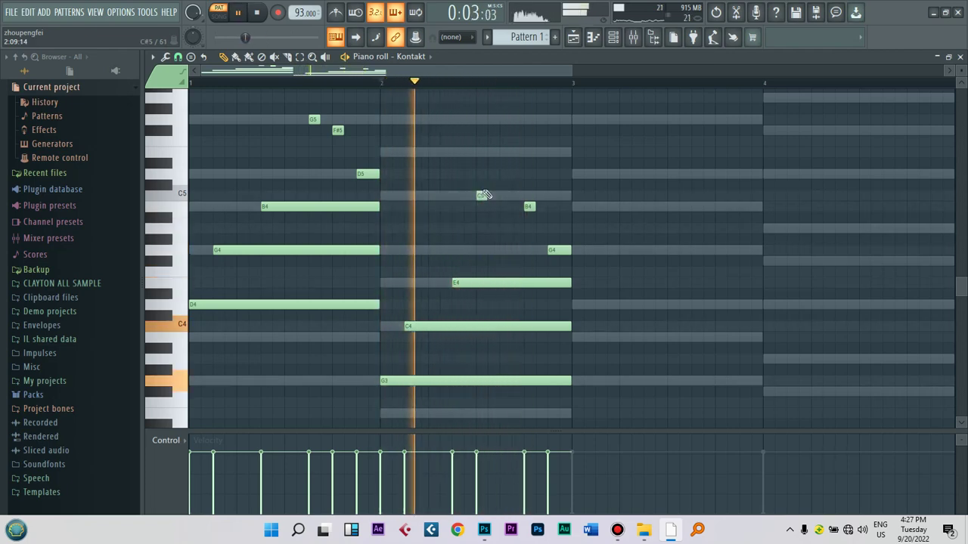
- Add one-step D5 and E5 notes directly after the first C5 in bar 2, checking with playback
left_click(491, 174)
key("space")
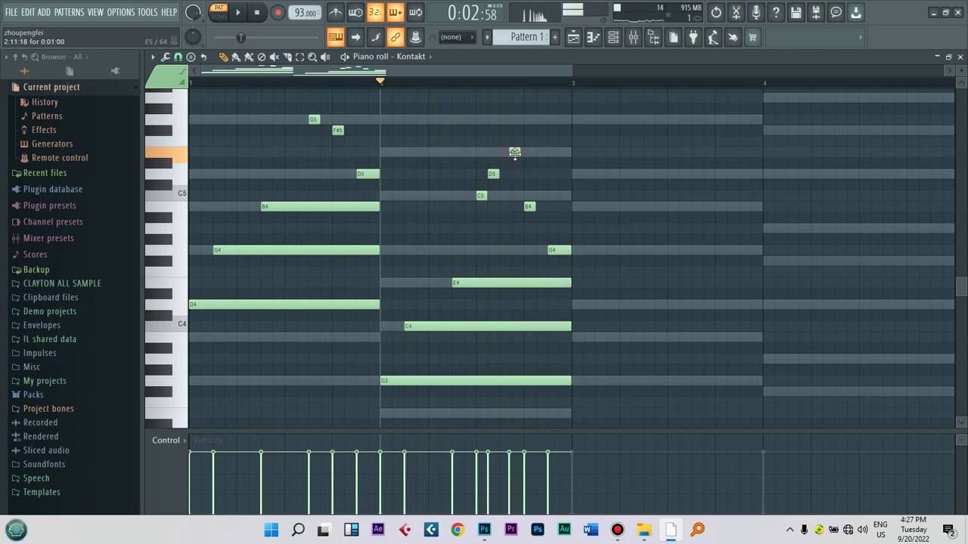
key("space")
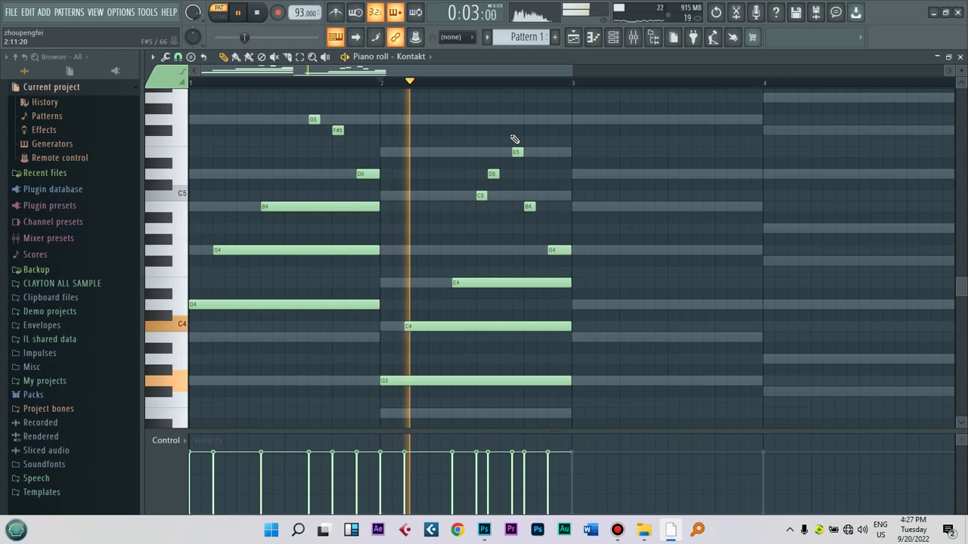
right_click(513, 151)
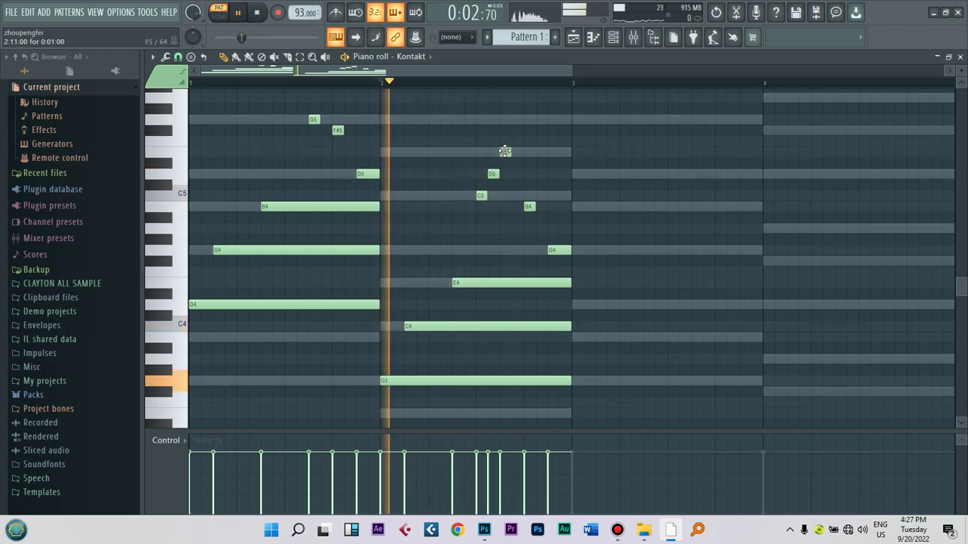
left_click(505, 151)
- Change the last two guitar notes in bar 2 to C5 and B4 during playback
right_click(529, 206)
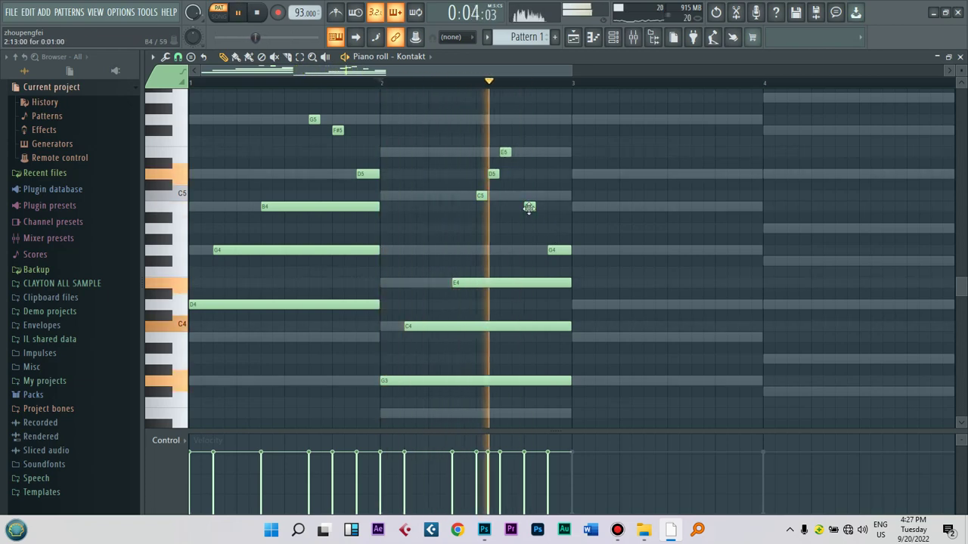
left_click(529, 195)
right_click(557, 250)
left_click(558, 206)
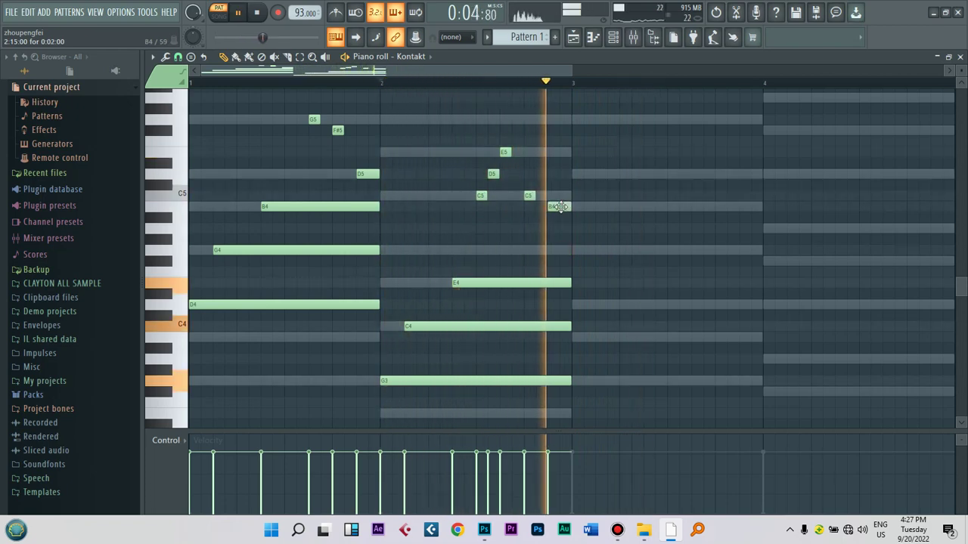
key("space")
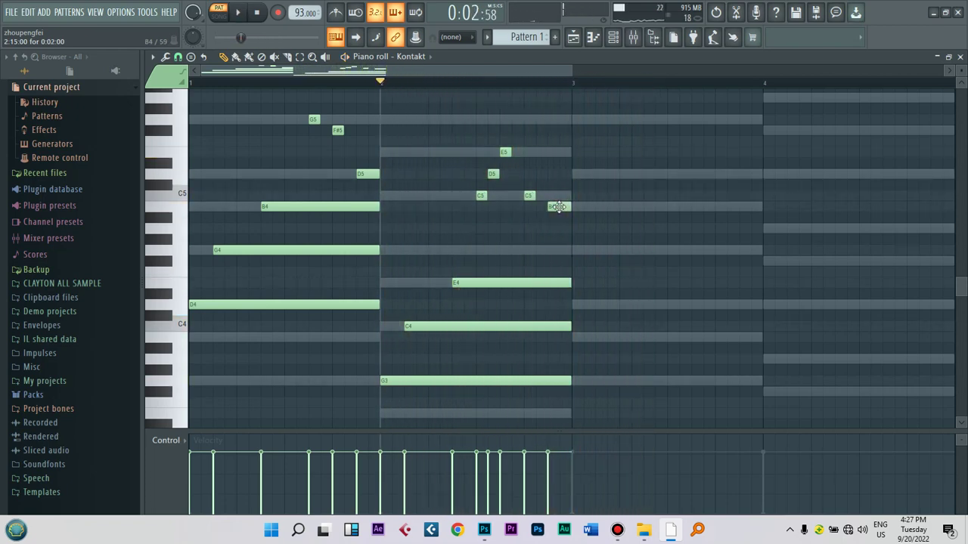
- Copy the bar 1 guitar phrase into bar 3 an octave lower, starting on D3, and play it
left_click_drag(371, 104, 584, 302)
left_click_drag(582, 126, 492, 316)
mouse_move(575, 115)
left_mouse_down()
mouse_move(488, 325)
mouse_move(438, 368)
left_mouse_up()
mouse_move(786, 91)
left_mouse_down()
mouse_move(678, 283)
mouse_move(630, 320)
mouse_move(610, 307)
mouse_move(602, 443)
mouse_move(609, 391)
mouse_move(600, 336)
left_mouse_up()
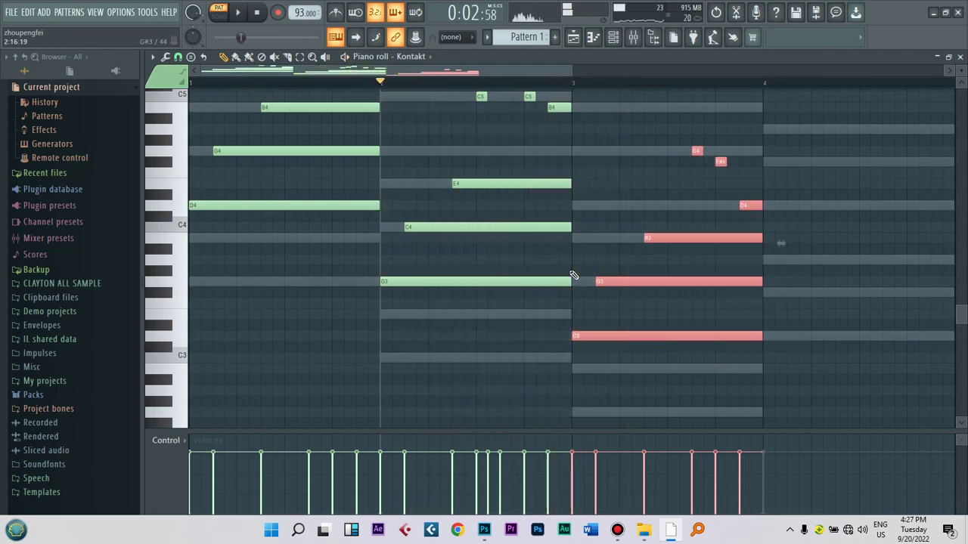
key("ctrl+d")
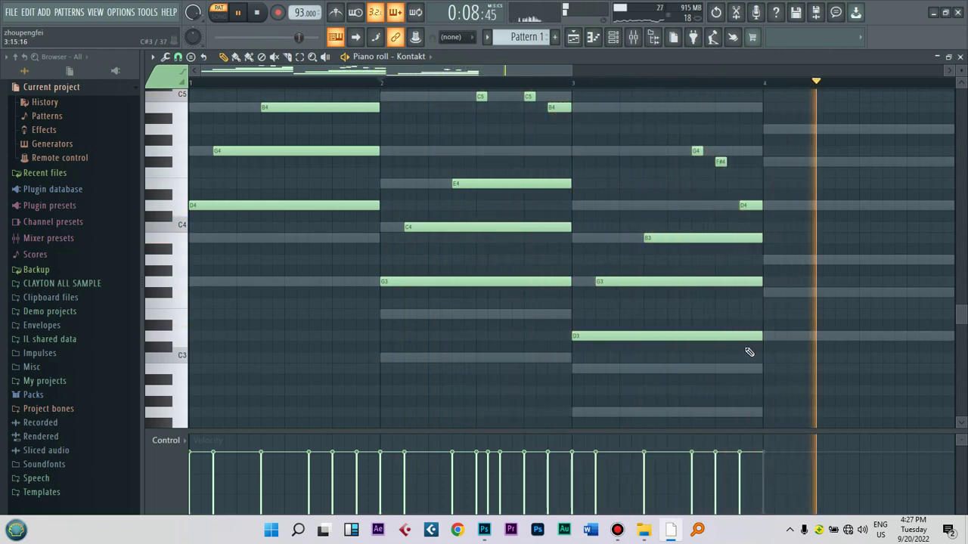
- Delete the copied phrase in bar 3, stop playback, and undo the deletion
left_click_drag(780, 362, 675, 156)
key("Delete")
key("space")
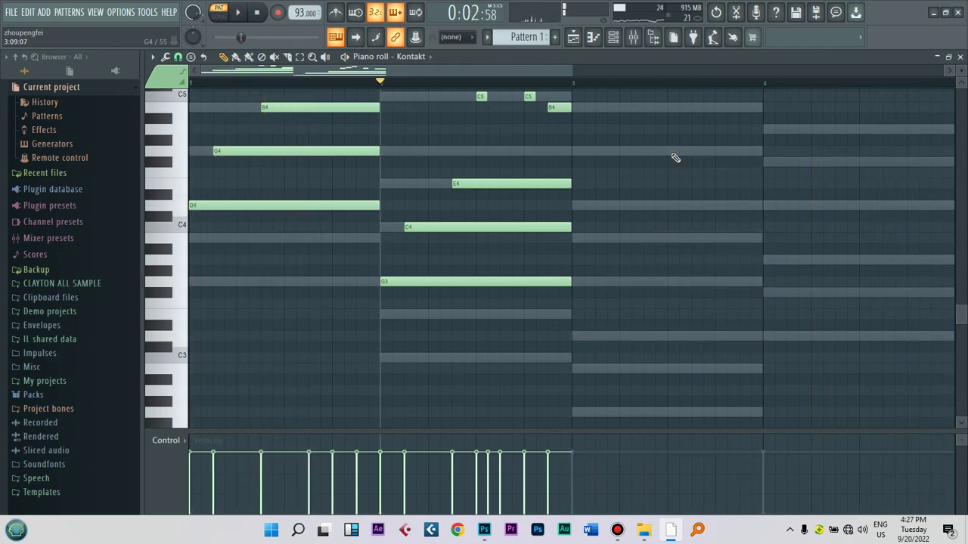
key("ctrl+z")
- Raise the whole copied phrase in bar 3 so it starts on B3
left_click_drag(583, 312, 582, 248)
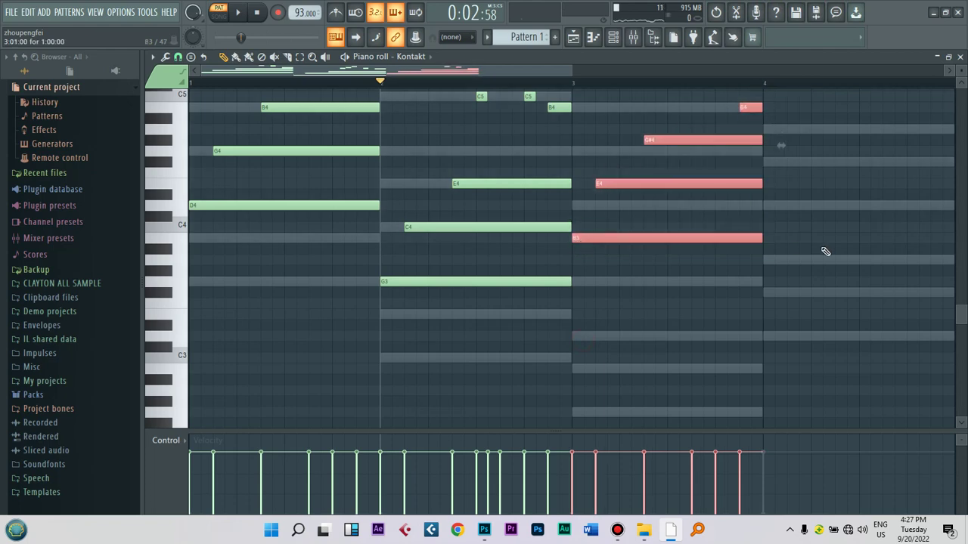
left_click_drag(958, 322, 959, 294)
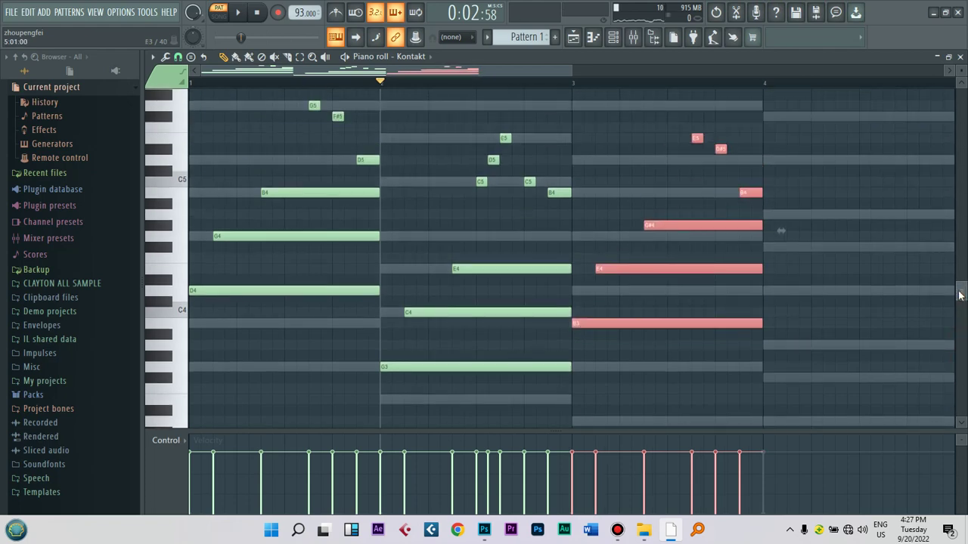
left_click(616, 172)
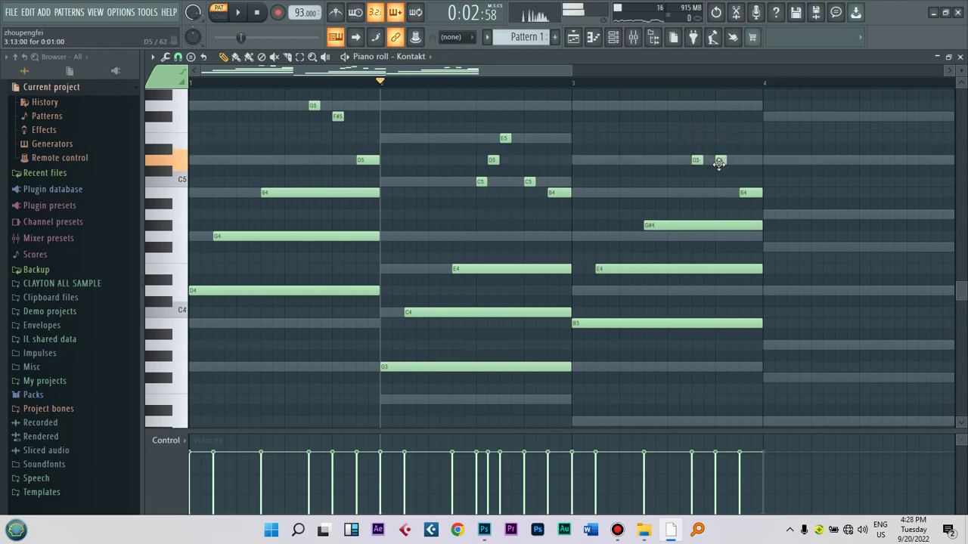
- Set bar 3's second and third long notes to D4 and G4 and its two short notes to D5 and C5, checking with playback
left_click_drag(671, 242, 670, 239)
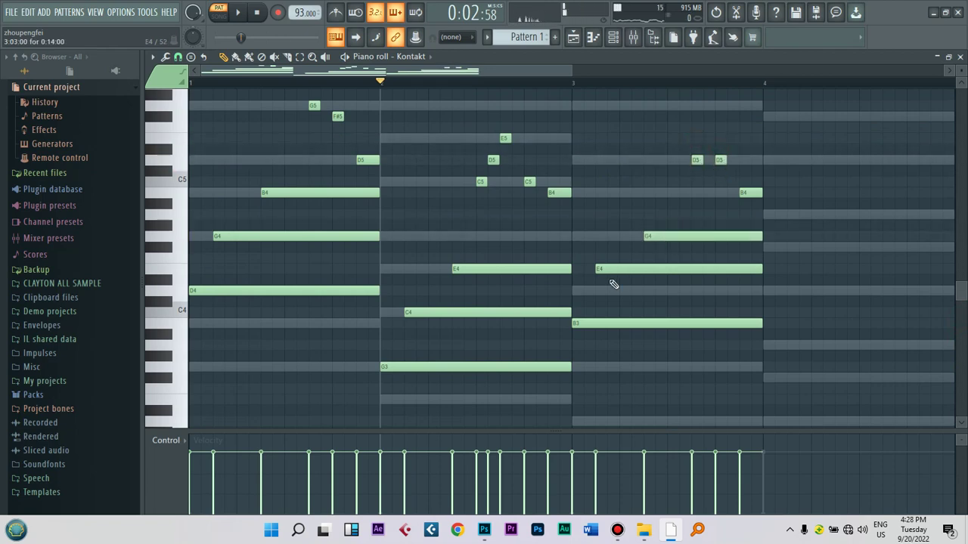
key("space")
left_click_drag(612, 270, 609, 292)
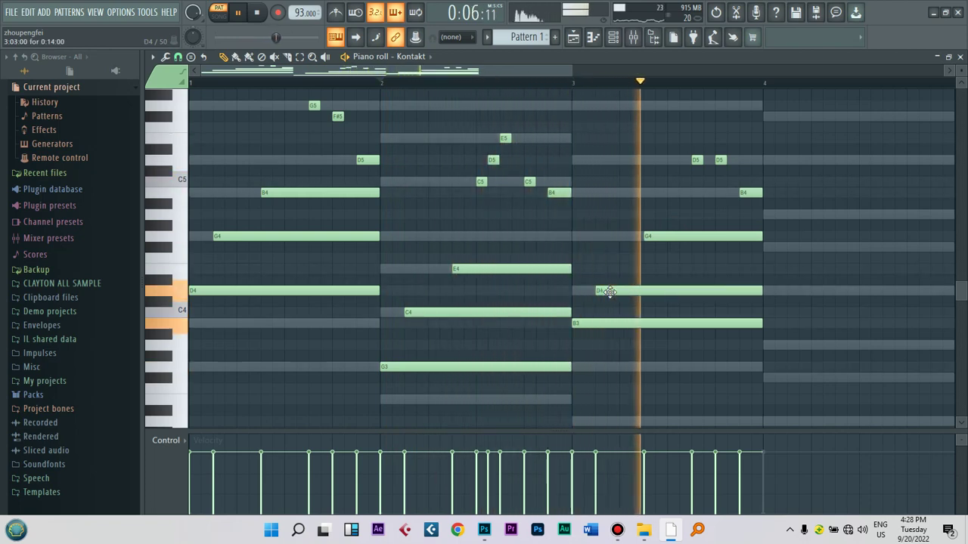
key("space")
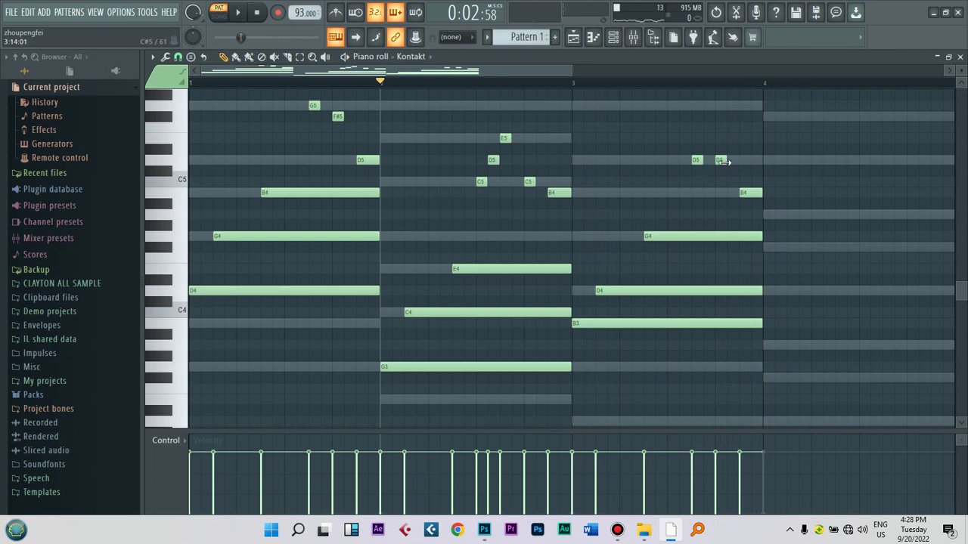
key("space")
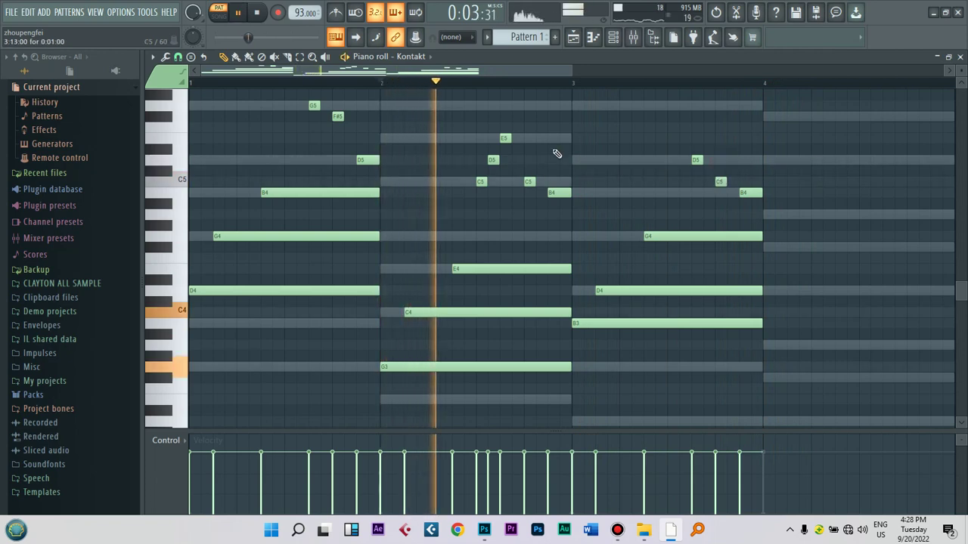
- Copy the bar 2 phrase into bar 4 starting on F#3, and set its second and third long notes to A3 and D4
left_click_drag(563, 124, 790, 384)
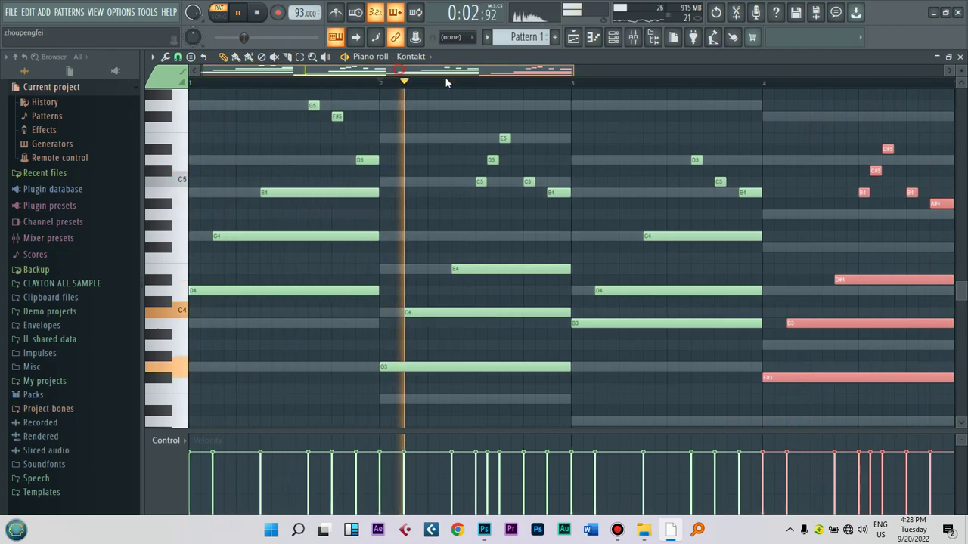
scroll(546, 105, "right", 5)
left_click(492, 287)
left_click_drag(489, 324, 490, 344)
left_click_drag(540, 278, 540, 290)
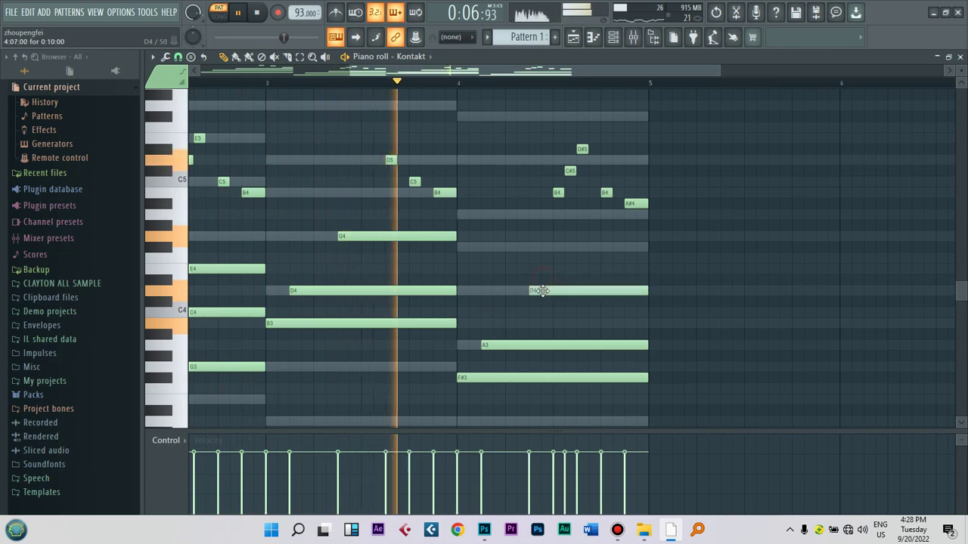
- Set bar 4's upper notes to A4, B4 and D5 and its final note to A4, and play the melody
right_click(557, 192)
left_click(557, 214)
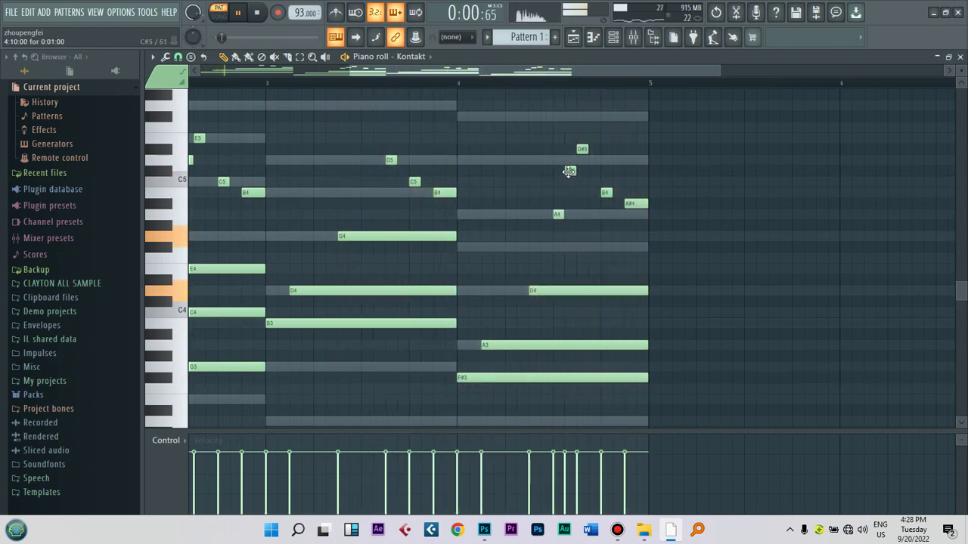
left_click(579, 152)
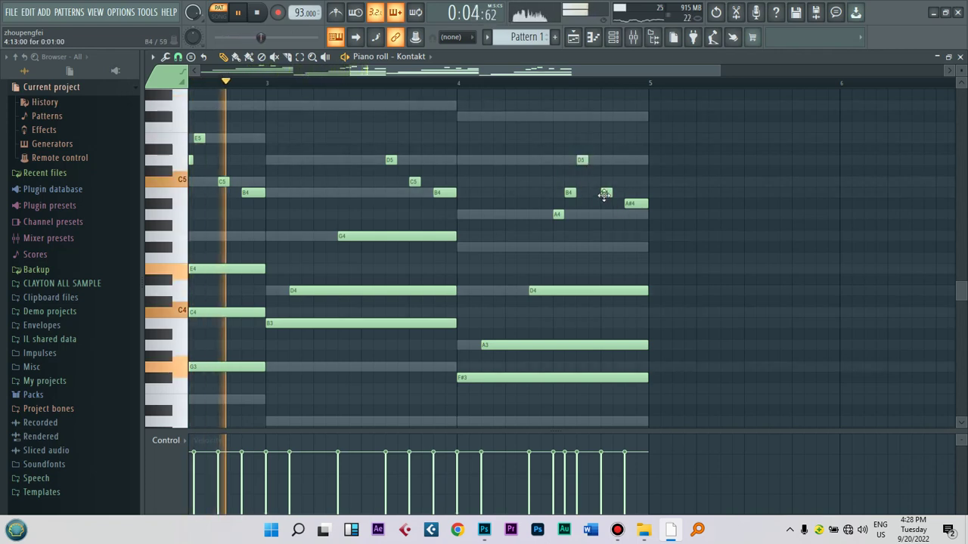
left_click_drag(632, 202, 632, 214)
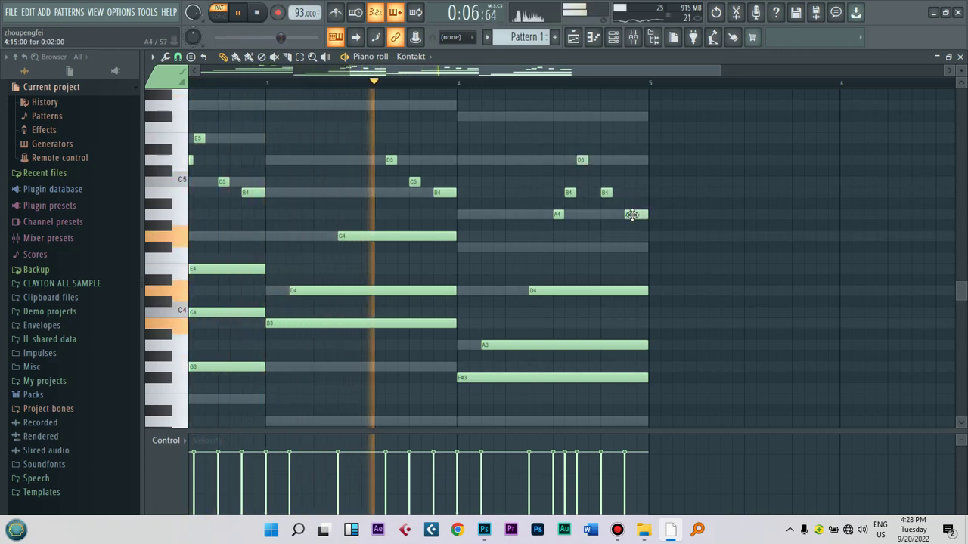
left_click_drag(592, 71, 642, 69)
scroll(295, 106, "left", 3)
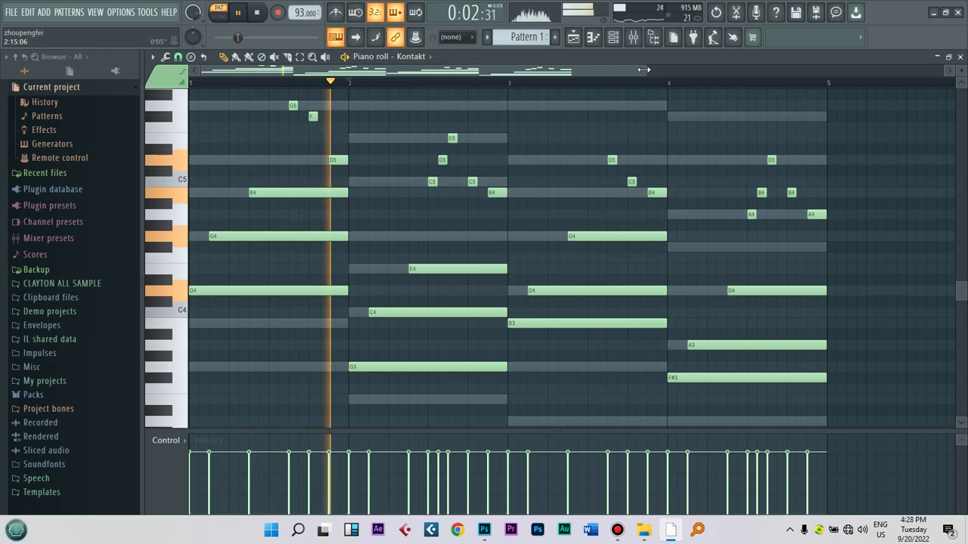
key("space")
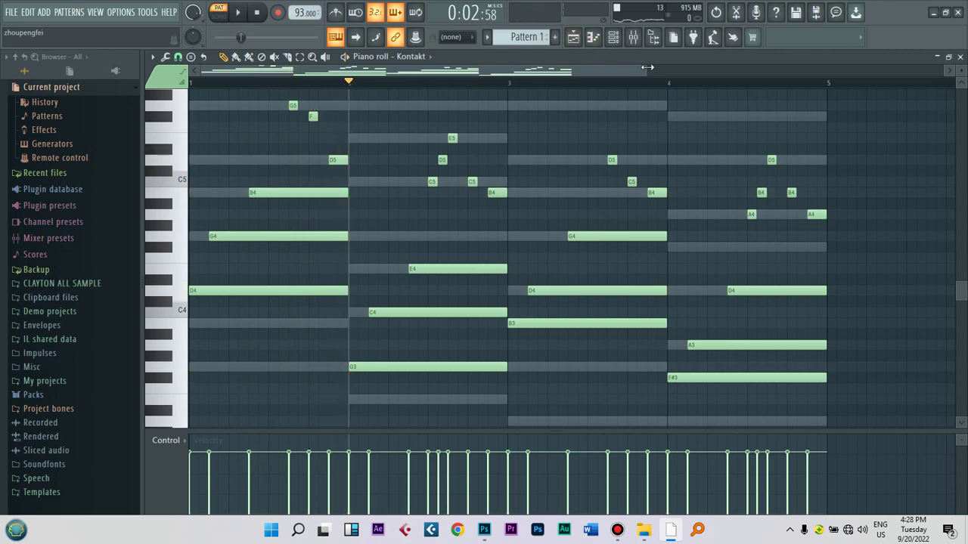
- Show the mixer together with the channel rack
left_click_drag(647, 66, 492, 68)
key("F9")
left_click_drag(409, 167, 573, 139)
key("F6")
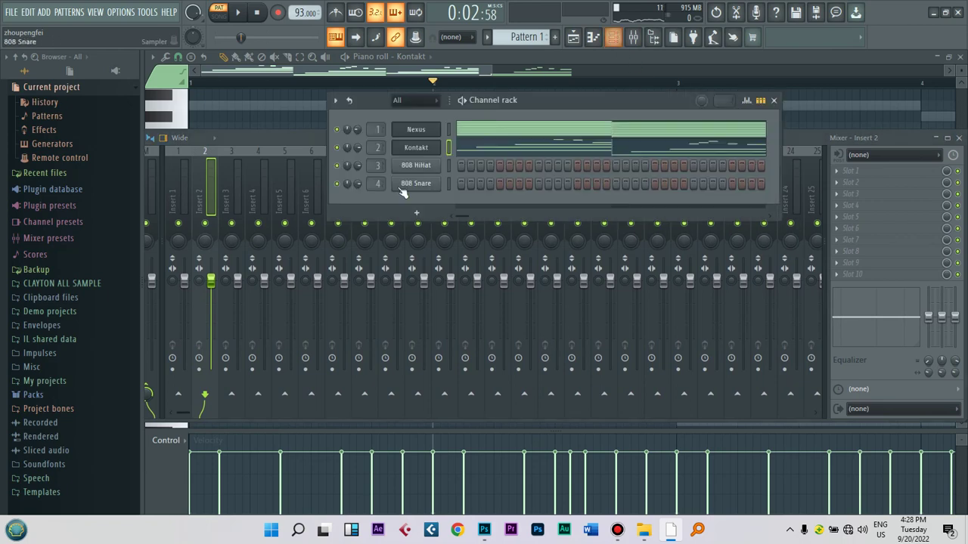
- Assign the Kontakt channel to mixer track 2 under the name Kontakt, and load Fruity Reeverb 2 in that track's first effect slot
left_click(414, 149)
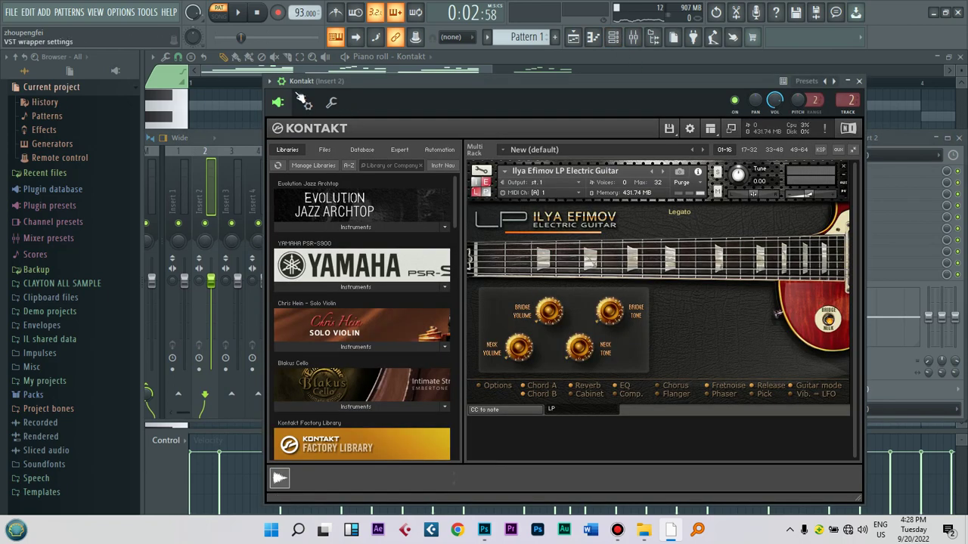
left_click(851, 111)
left_click(839, 172)
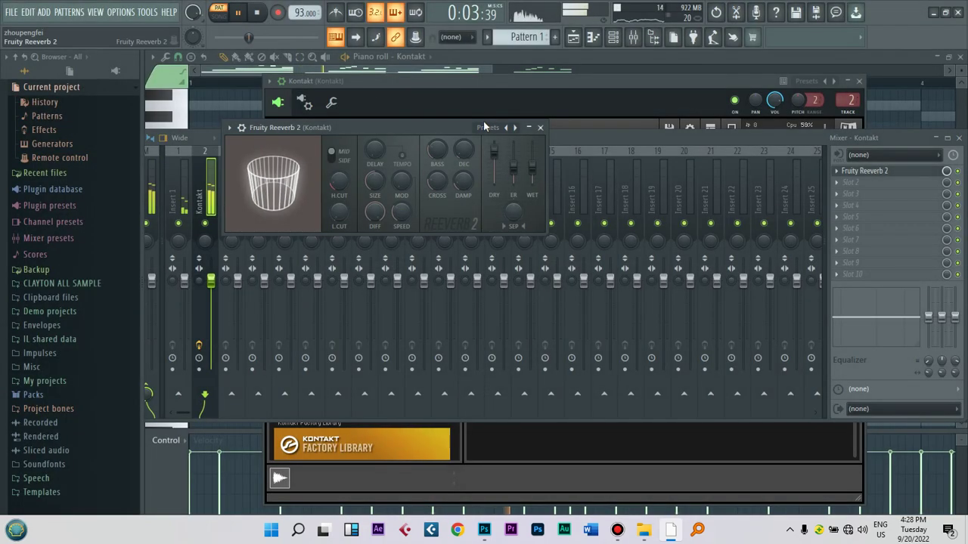
left_click_drag(433, 128, 425, 124)
- Adjust the low cut of the Kontakt track's Fruity Reeverb 2 while playing the pattern, and close the reverb
key("space")
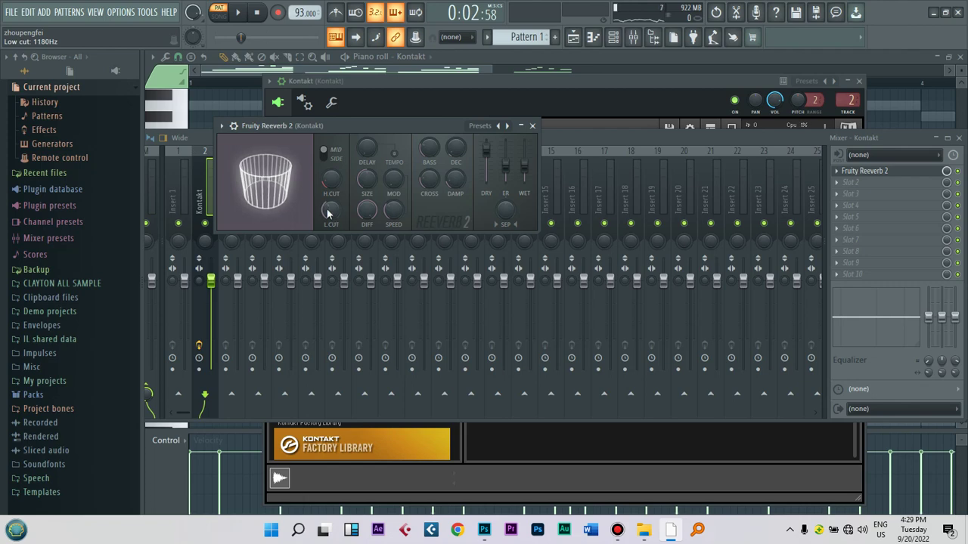
key("space")
left_click_drag(327, 217, 327, 206)
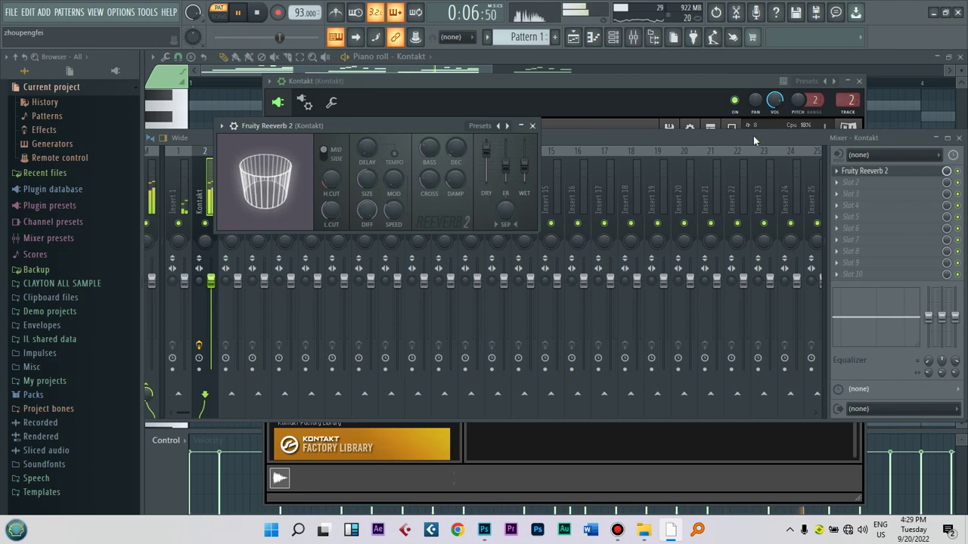
key("Escape")
- Roll off the Kontakt mixer track's low end by setting its low equalizer band to 111 Hz and -12.5, and return to the melody notes
key("space")
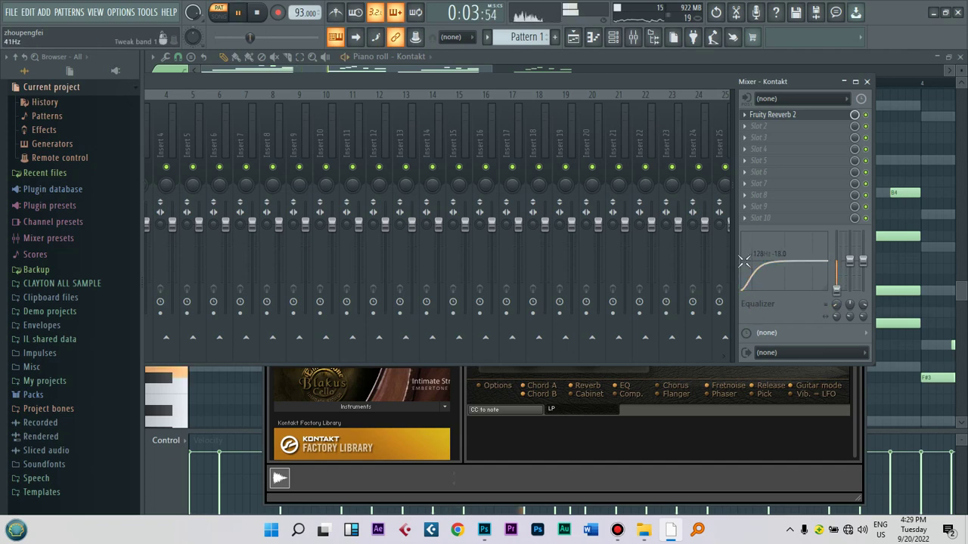
left_click_drag(746, 288, 744, 285)
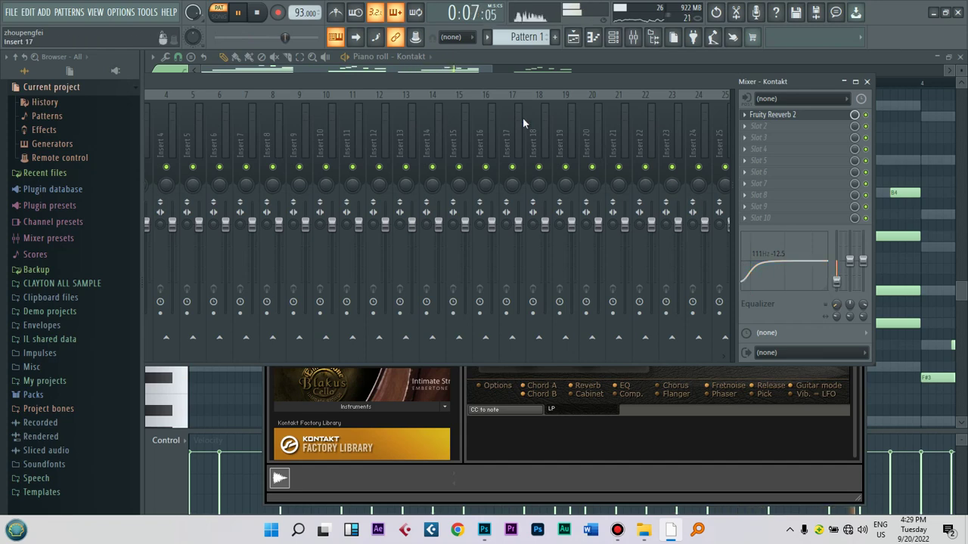
double_click(469, 82)
left_click(463, 63)
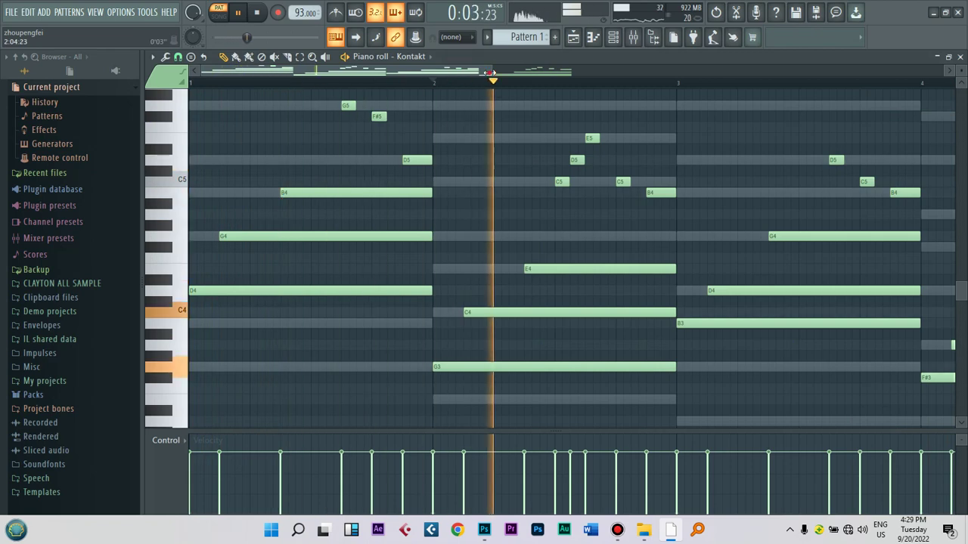
- Lower bar 3's three long notes to G3, B3 and D4, checking the melody with playback
left_click_drag(474, 78, 564, 81)
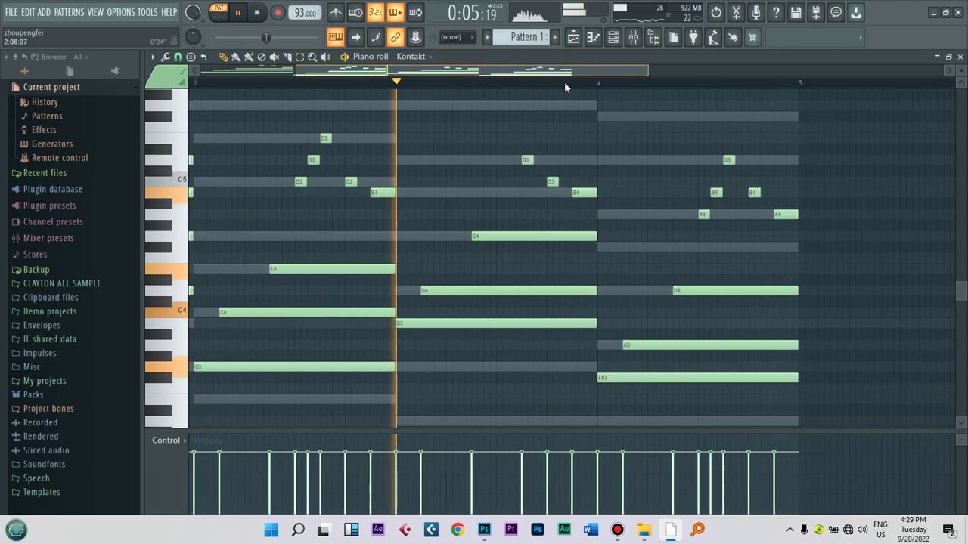
scroll(493, 87, "left", 2)
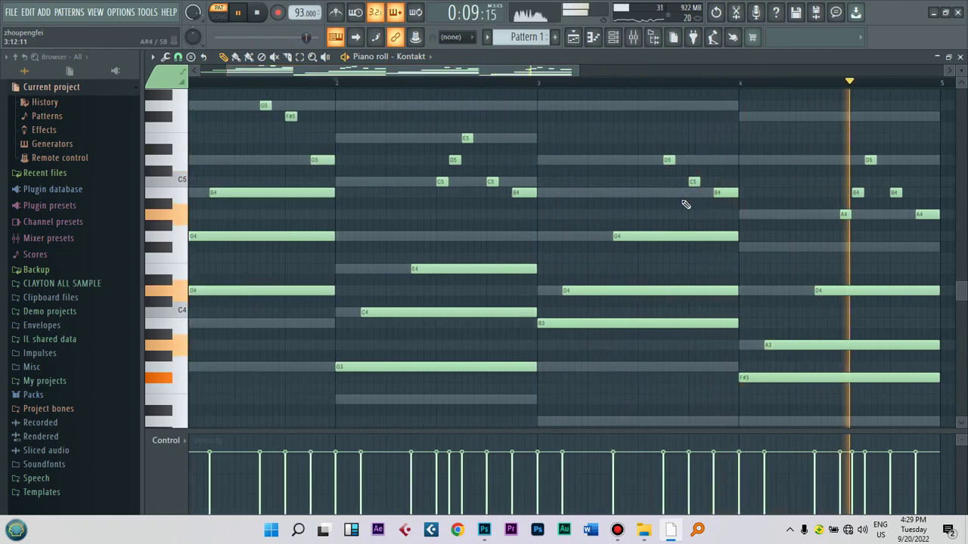
key("space")
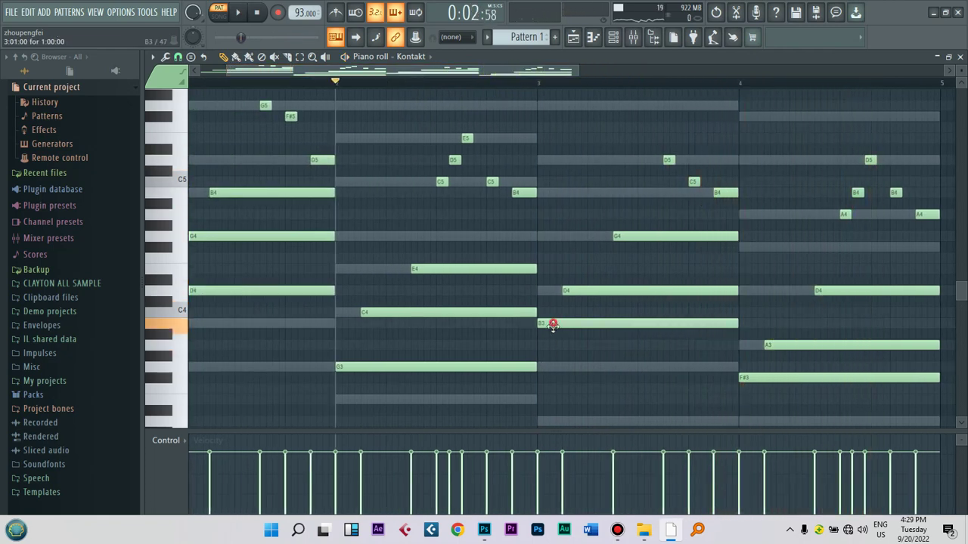
left_click_drag(553, 323, 551, 367)
left_click_drag(570, 292, 569, 324)
left_click(626, 235)
left_click_drag(628, 264, 625, 289)
key("space")
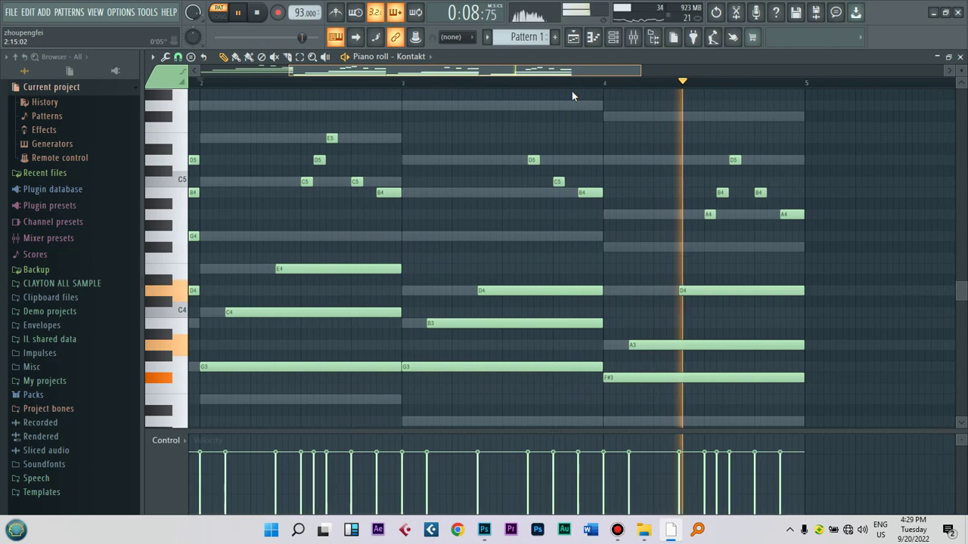
- Raise bar 4's three long notes to A3, D4 and F#4, and play the four-bar melody
left_click_drag(962, 291, 961, 330)
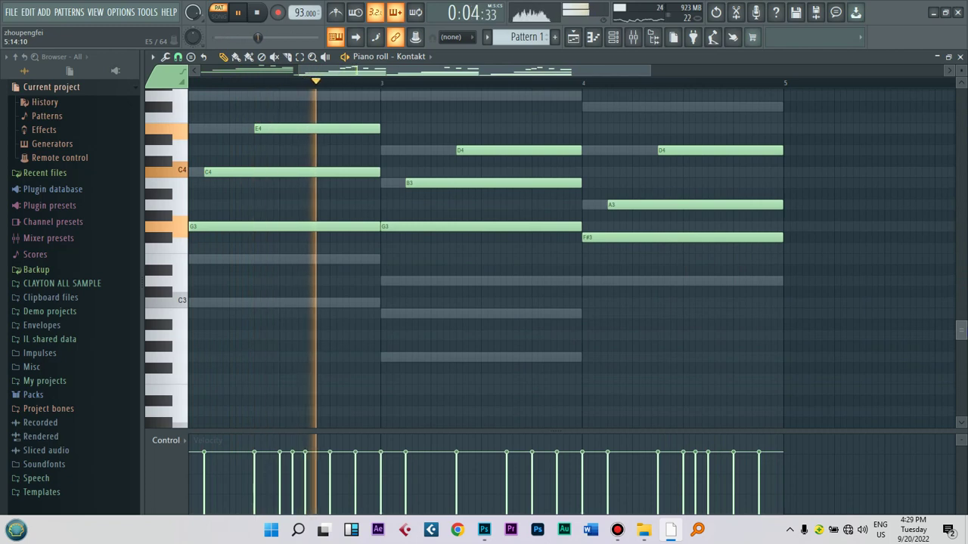
left_click_drag(813, 293, 660, 63)
key("space")
left_click_drag(815, 404, 639, 304)
scroll(964, 280, "down", 5)
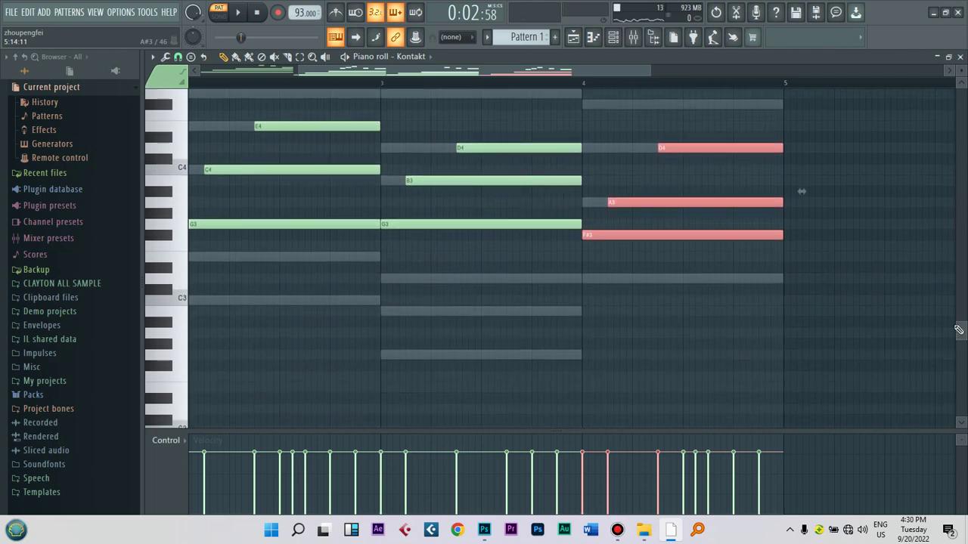
left_click_drag(593, 236, 594, 201)
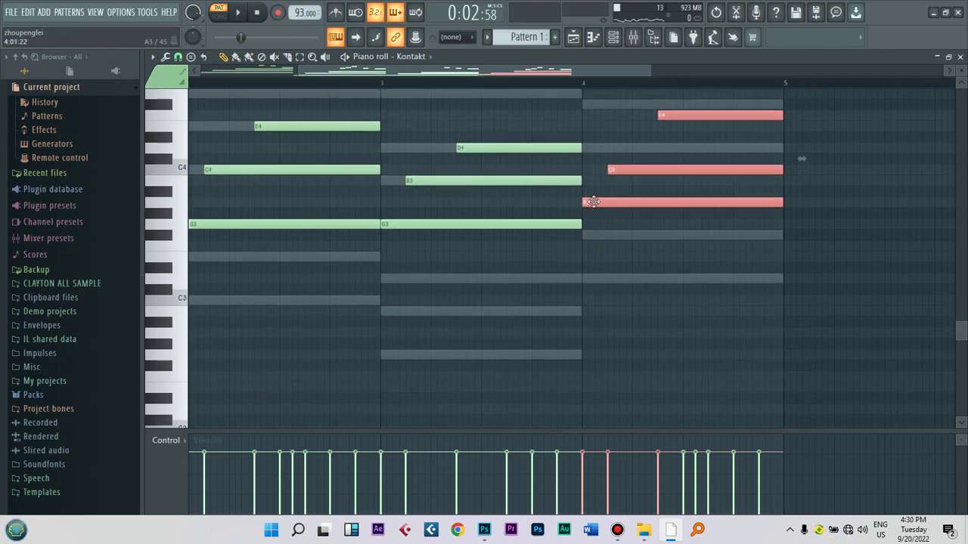
left_click(722, 250)
left_click_drag(617, 171, 618, 148)
left_click_drag(670, 115, 672, 105)
key("space")
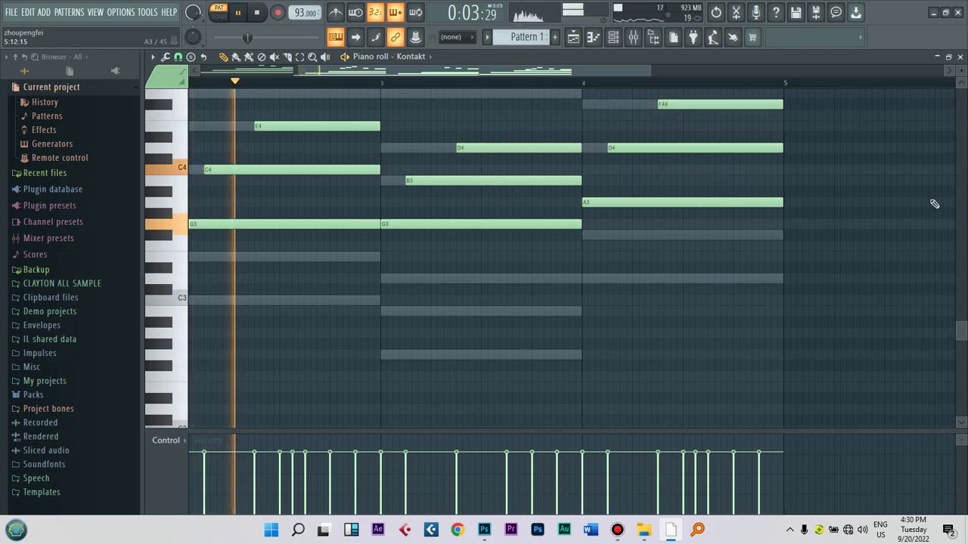
left_click_drag(962, 333, 963, 299)
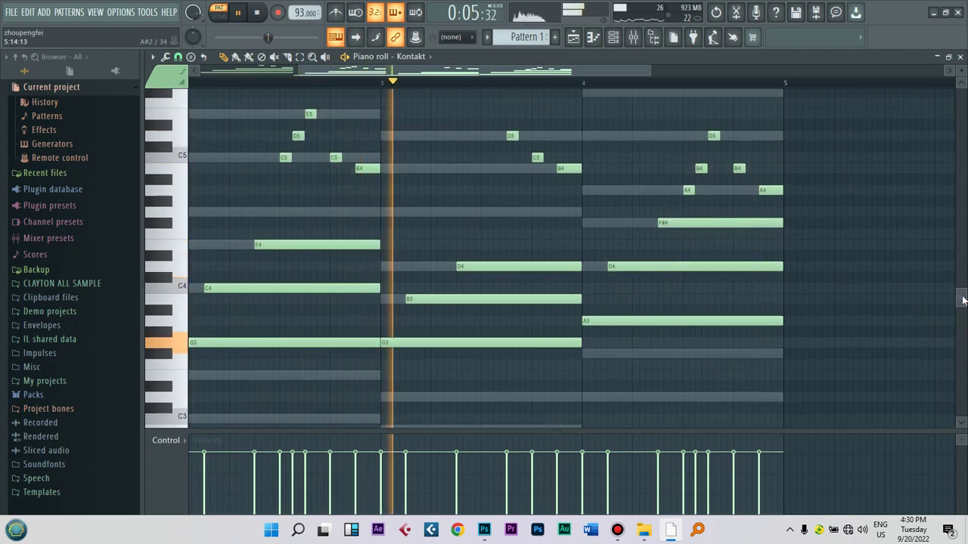
left_click_drag(650, 70, 466, 77)
left_click_drag(609, 71, 680, 84)
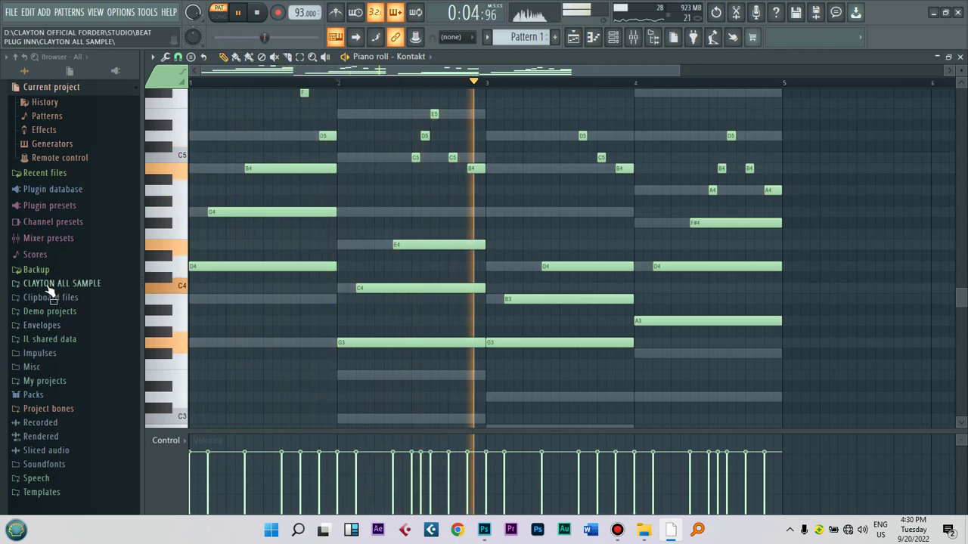
key("space")
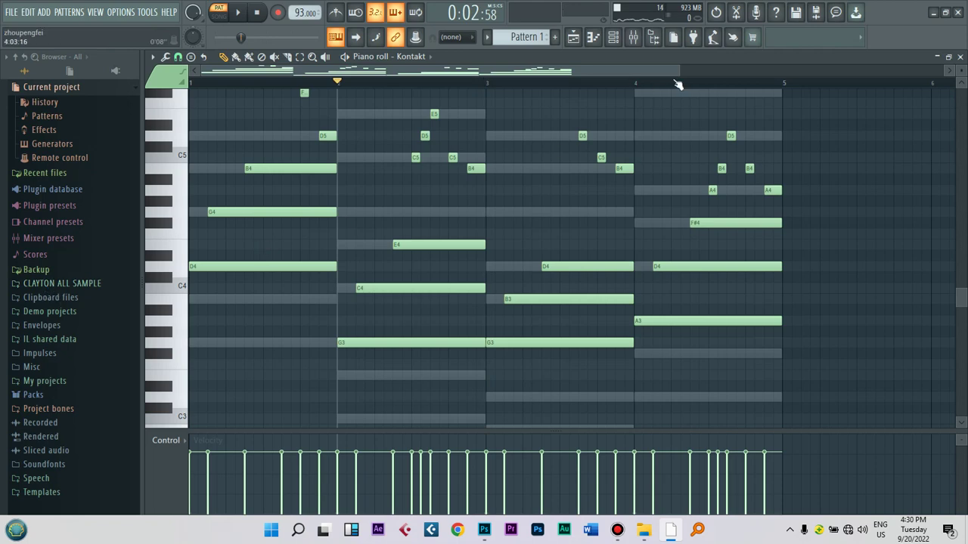
- Replace the 808 HiHat channel with the FLEX synth and bring its whole window into view
left_click_drag(677, 74, 575, 74)
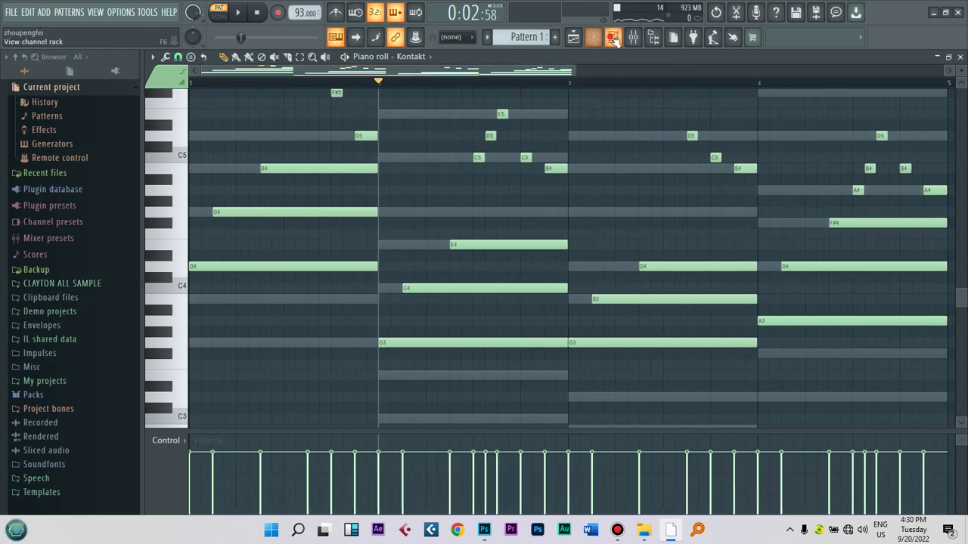
left_click(613, 37)
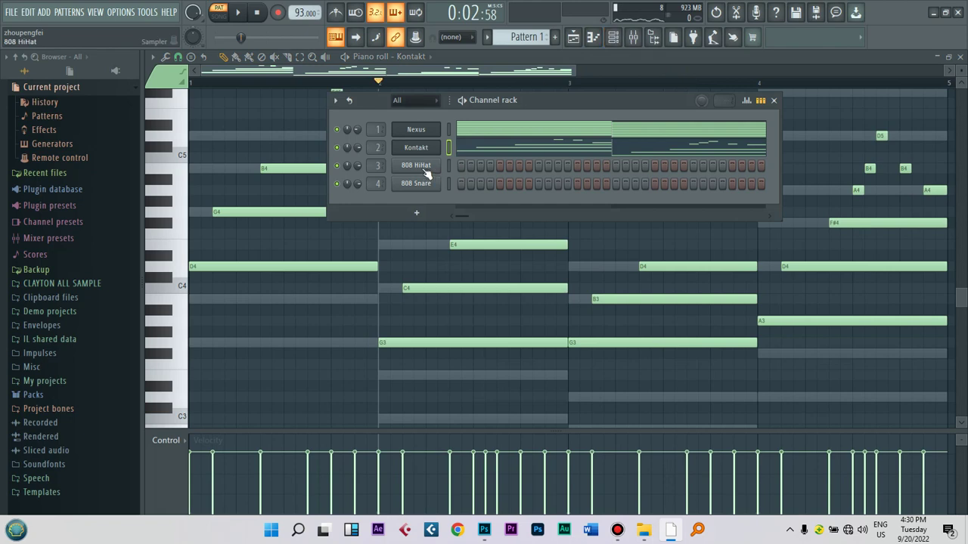
right_click(428, 170)
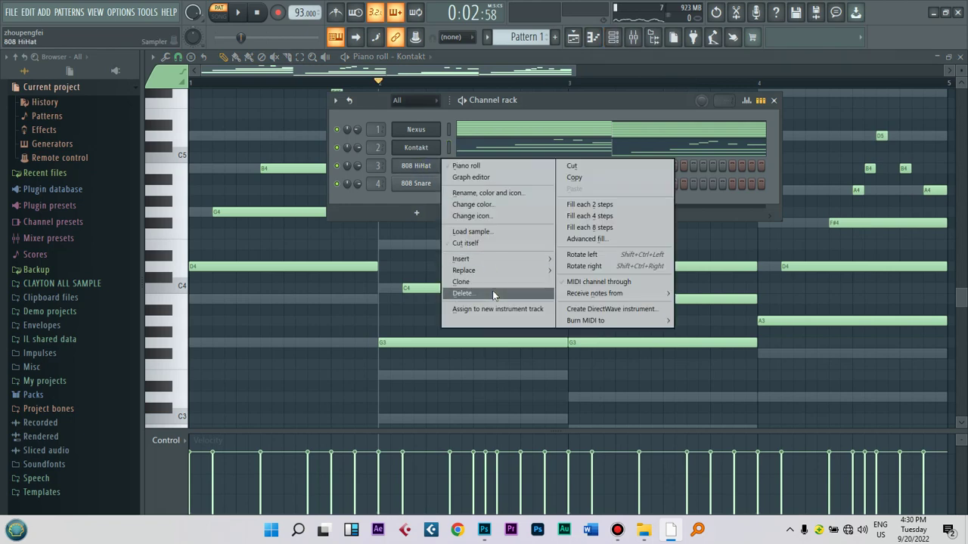
mouse_move(520, 276)
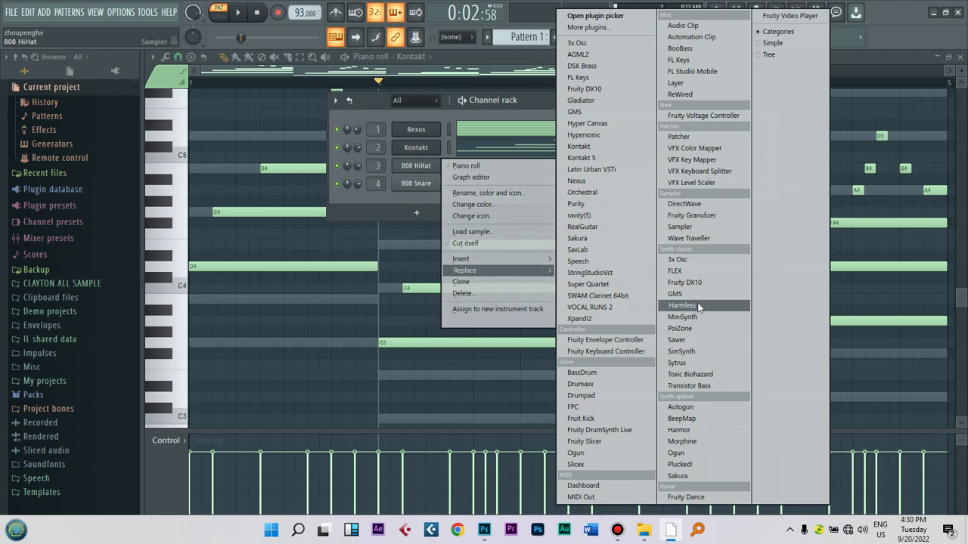
left_click(678, 272)
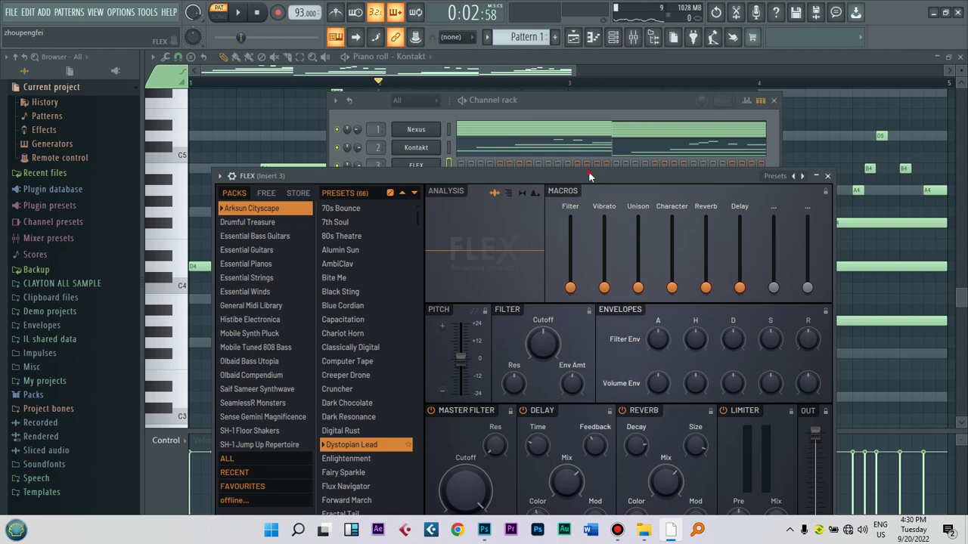
left_click_drag(589, 176, 619, 89)
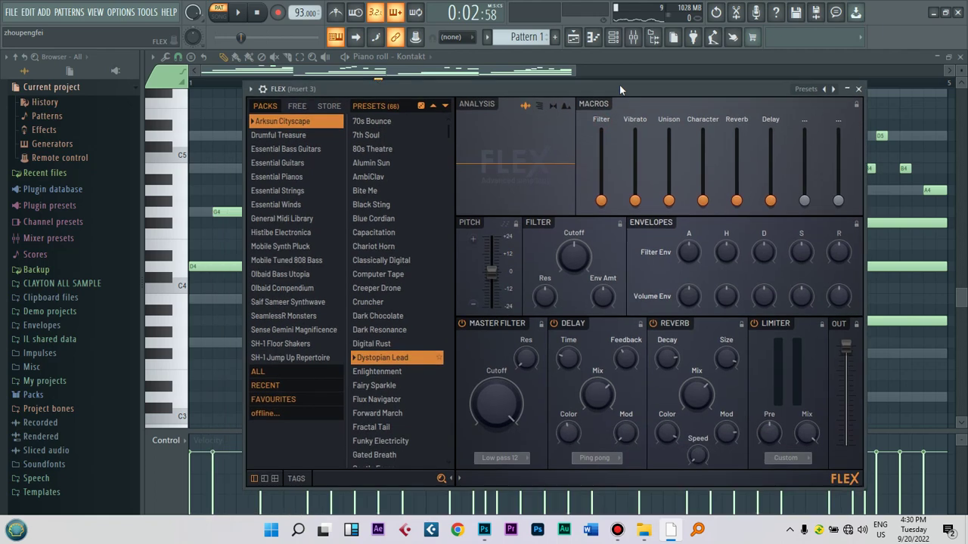
- Load the Synpluck Body preset from FLEX's Mobile Synth Pluck pack, with reverb on and delay off
left_click(285, 247)
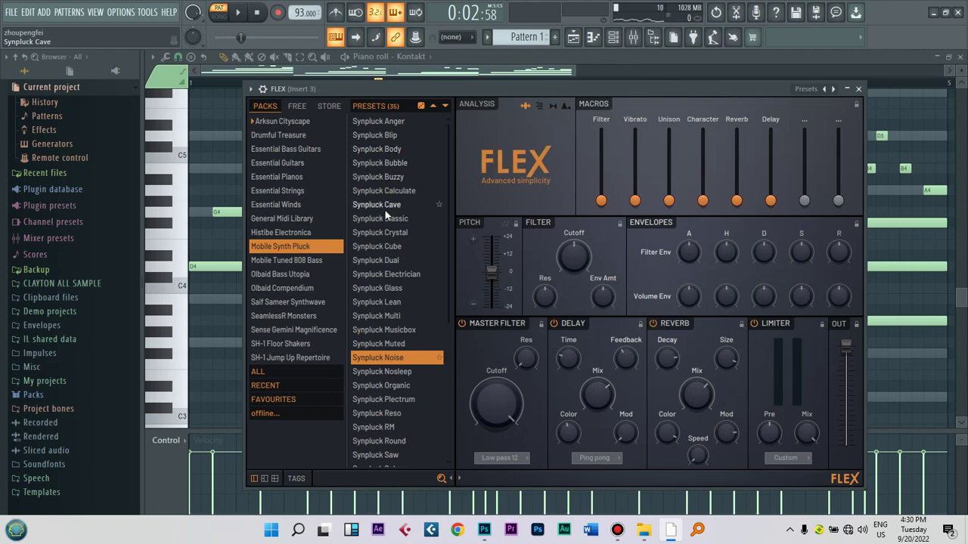
left_click(391, 150)
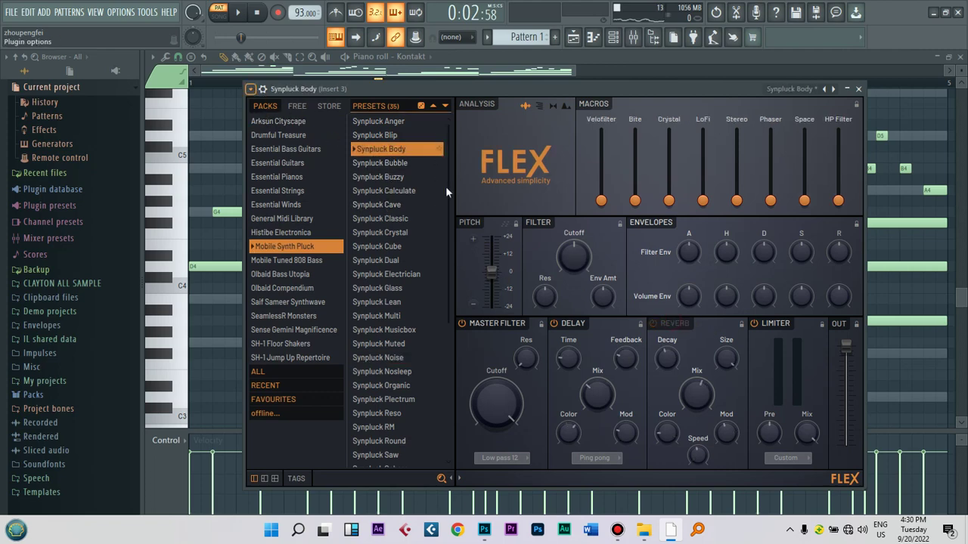
left_click(670, 325)
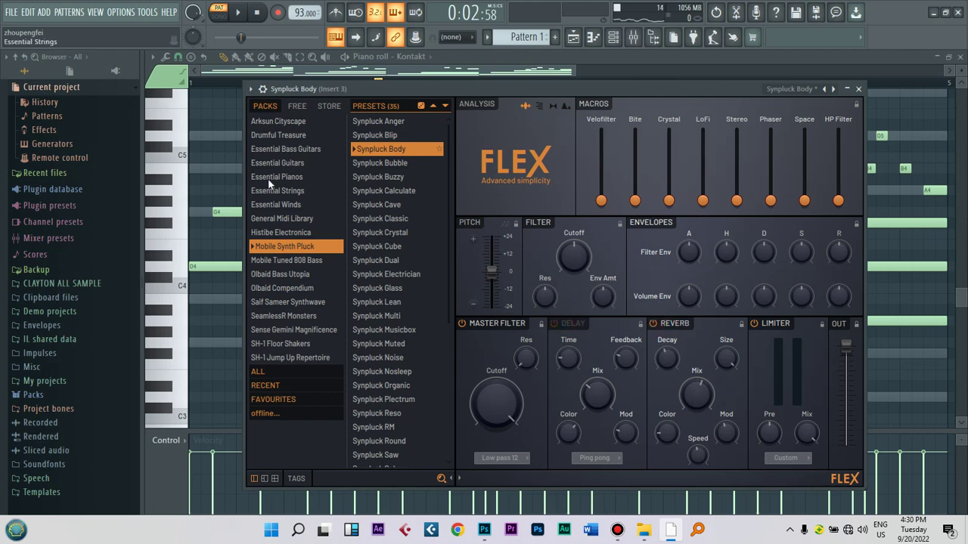
- Place two short G3 notes for Synpluck Body on the first and fourth steps of bar 1, checking their timing with playback
left_click(250, 89)
left_click(273, 103)
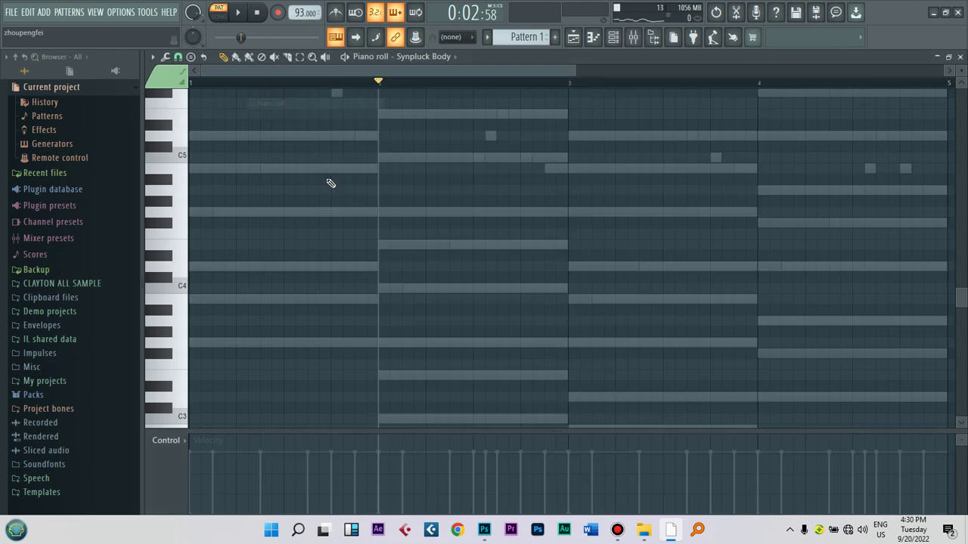
left_click(258, 14)
left_click(214, 344)
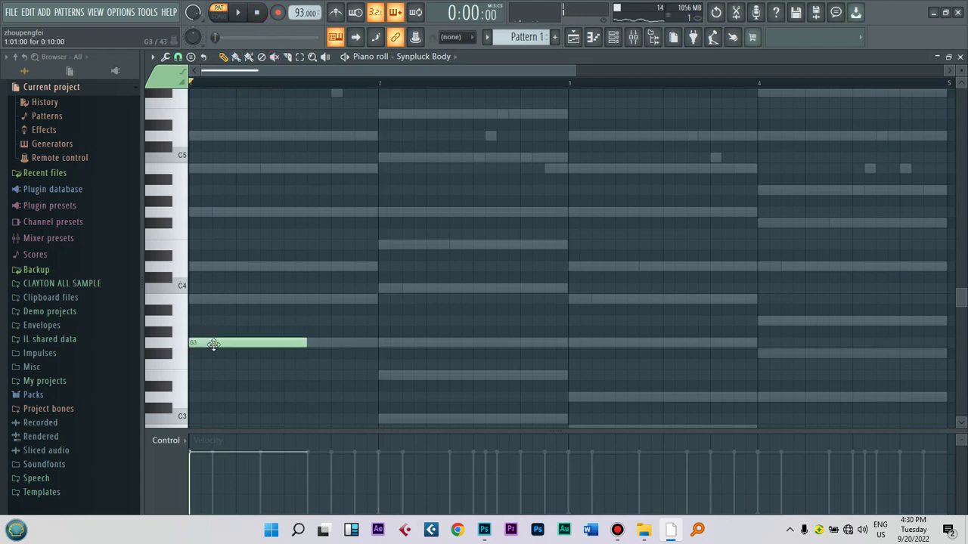
left_click_drag(315, 352, 191, 347)
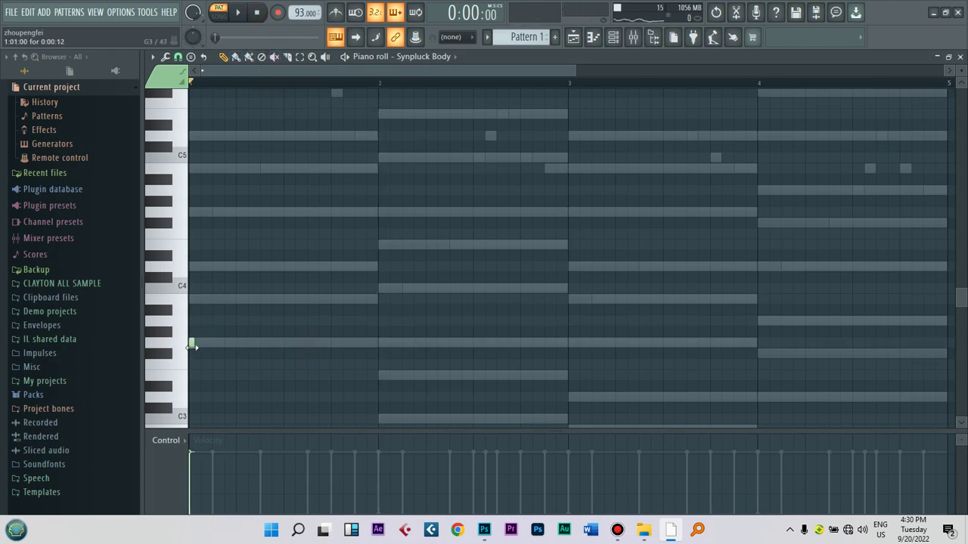
left_click(217, 344)
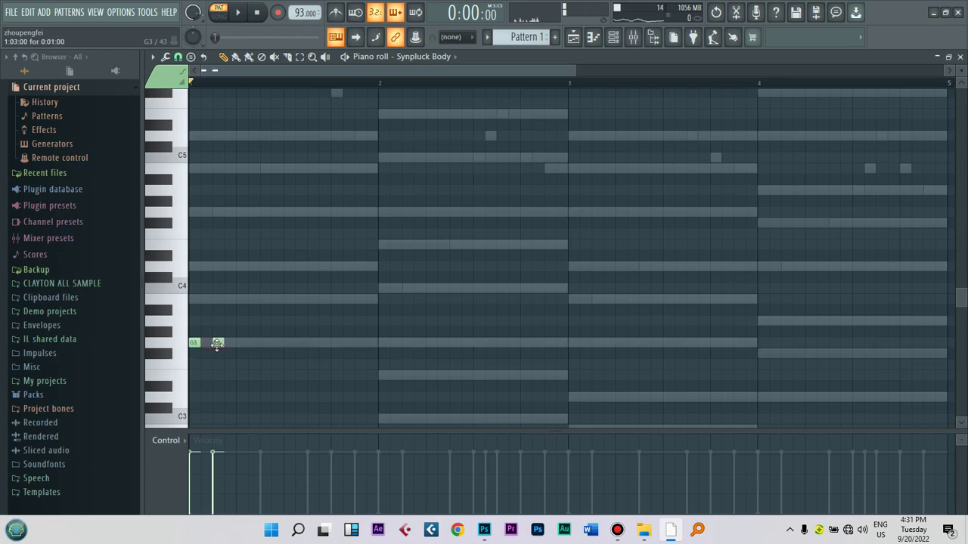
key("space")
key("space")
left_click_drag(217, 344, 228, 343)
key("space")
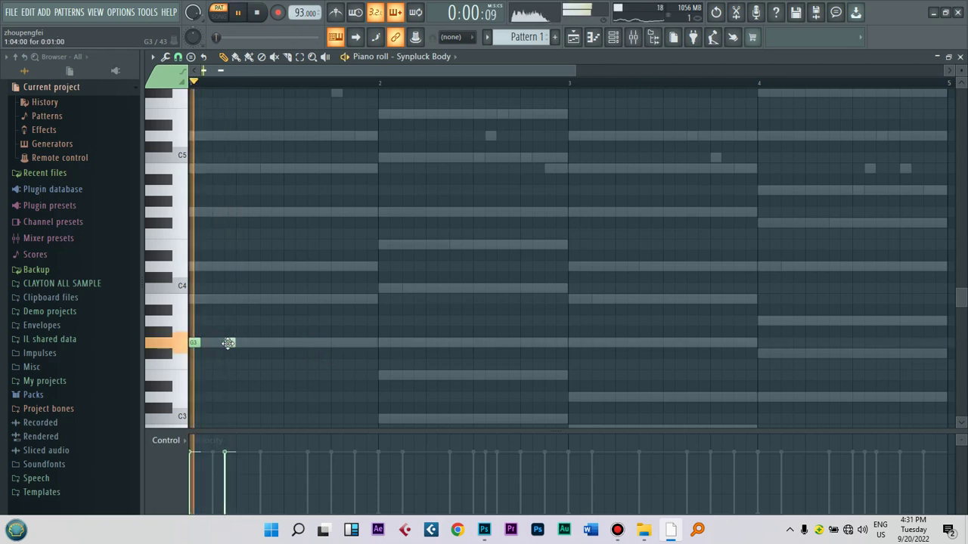
key("space")
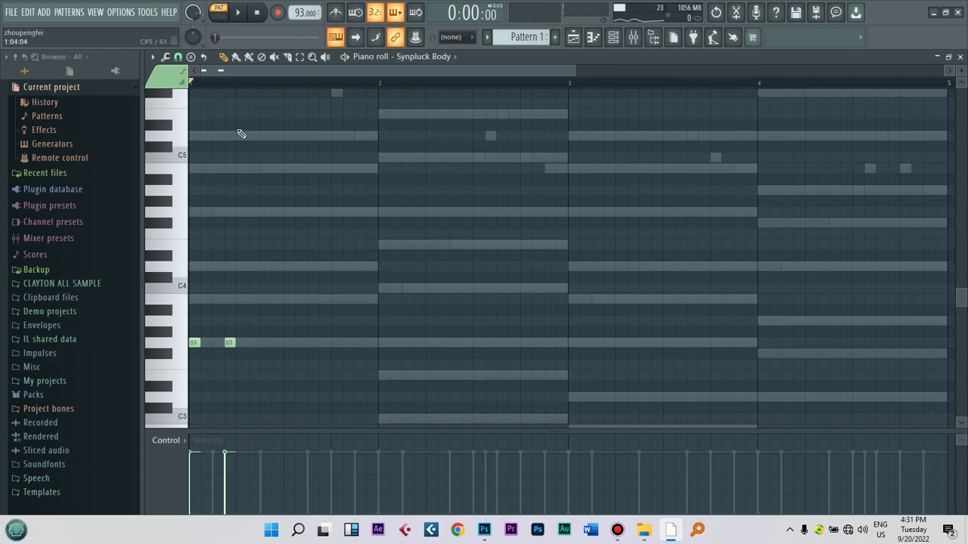
- Add a short B4 note on the seventh step of bar 1 and check it with playback
left_click_drag(259, 136, 263, 172)
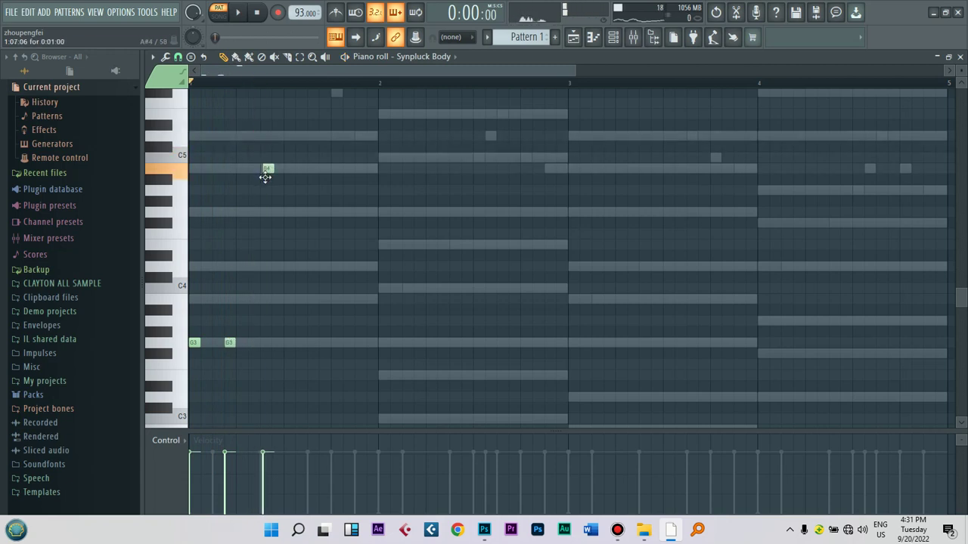
key("space")
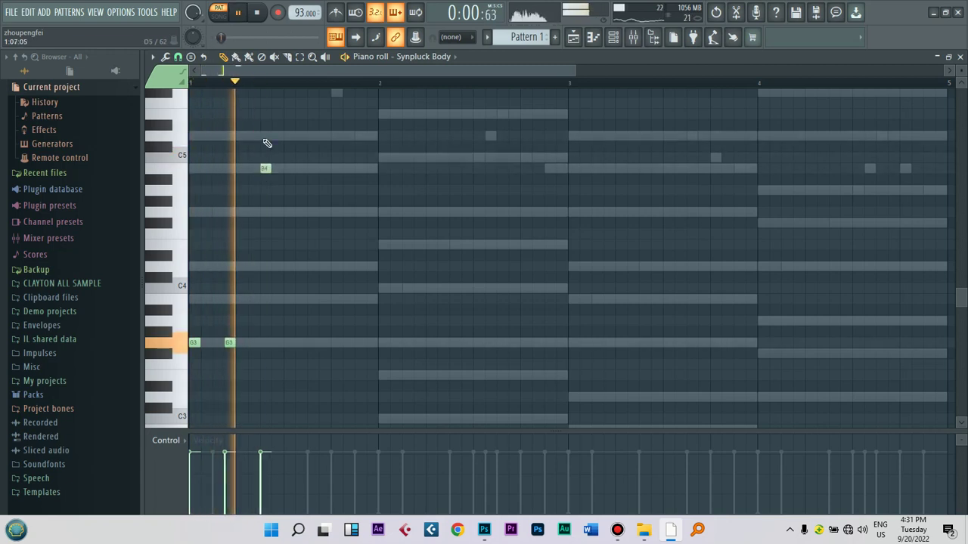
key("space")
- Try a copy of bar 1's three notes in bar 2, transposed to C3, C3 and E4, and play it
left_click_drag(278, 140, 382, 403)
key("space")
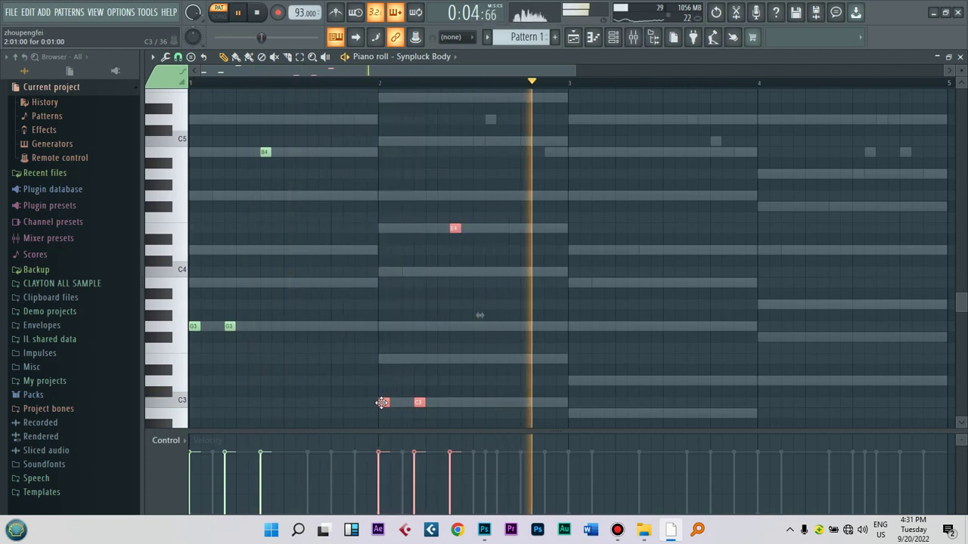
key("space")
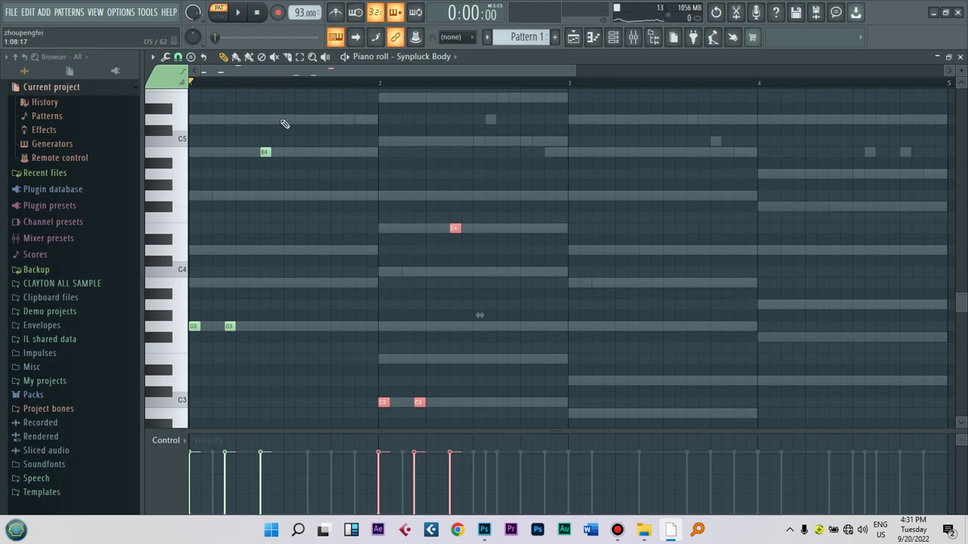
- Add short G4 and A4 notes directly before bar 1's B4, and a D5 note on the eleventh step
left_click_drag(576, 69, 423, 123)
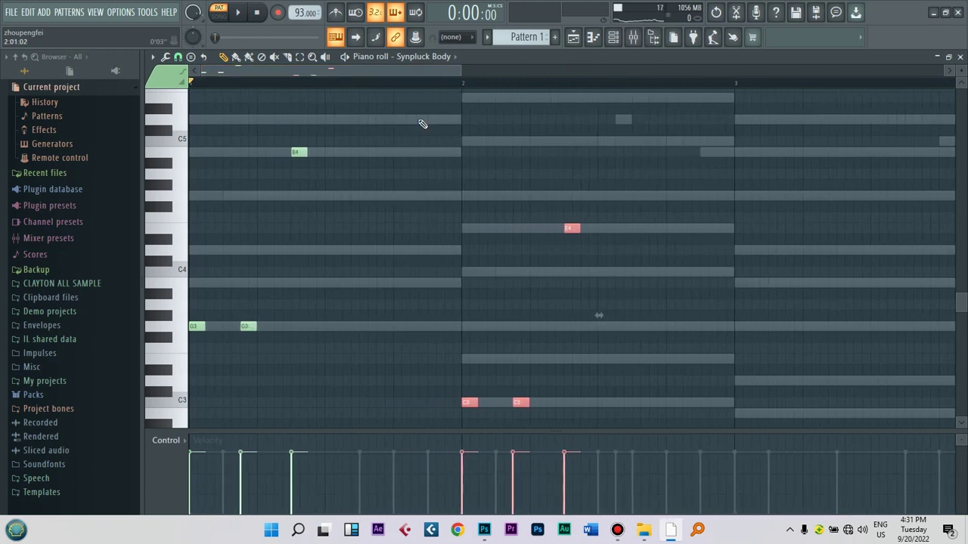
left_click(397, 229)
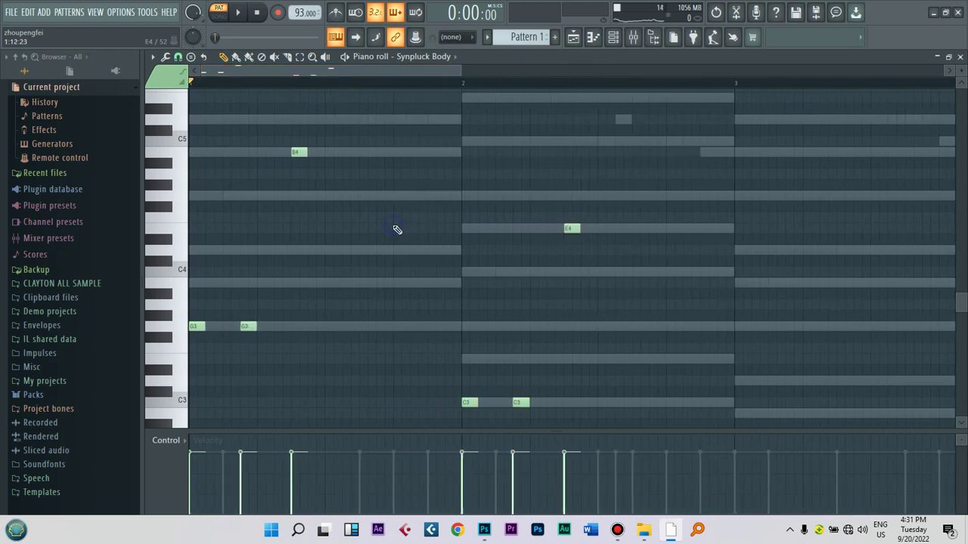
left_click(260, 197)
left_click(278, 175)
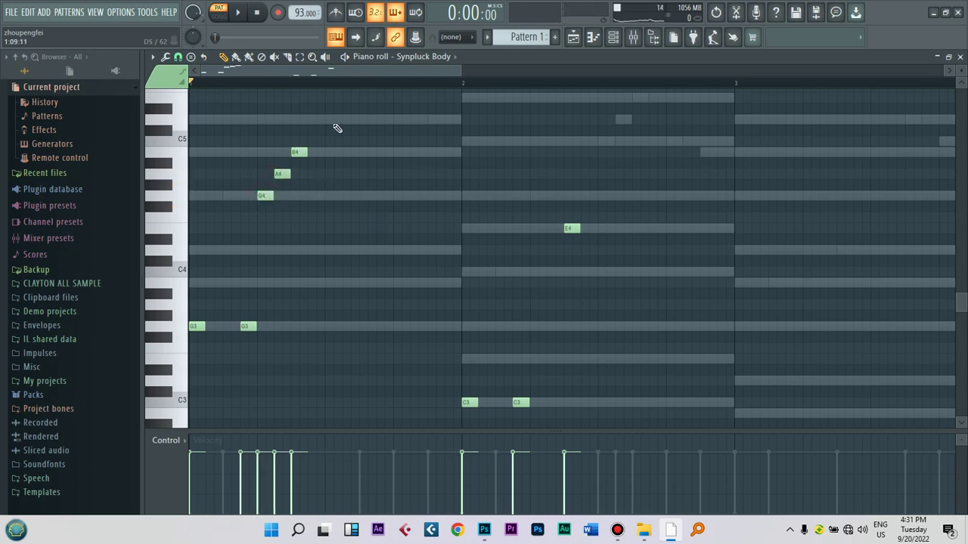
left_click(367, 120)
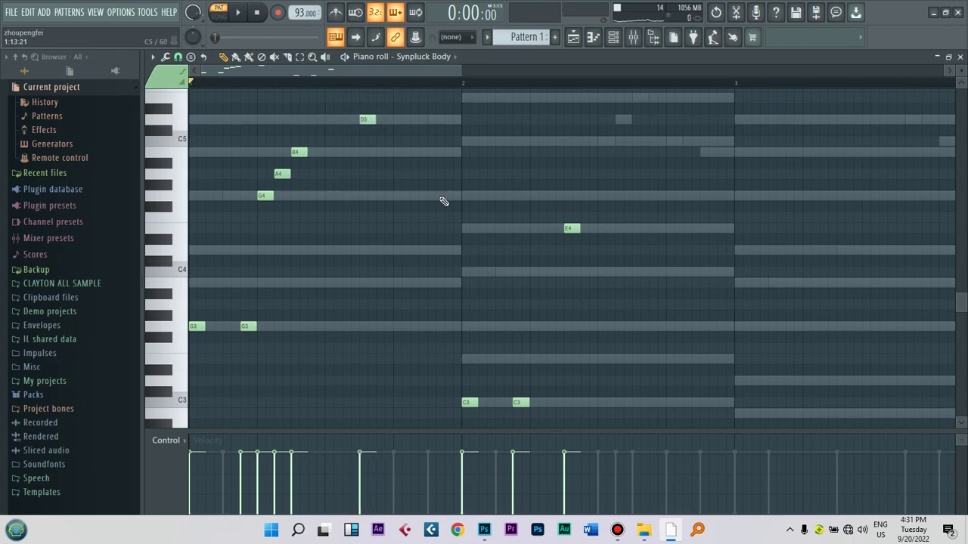
- Finish bar 1 with D4, E4 and G4 notes on its last three steps, and play the phrase
left_click(416, 251)
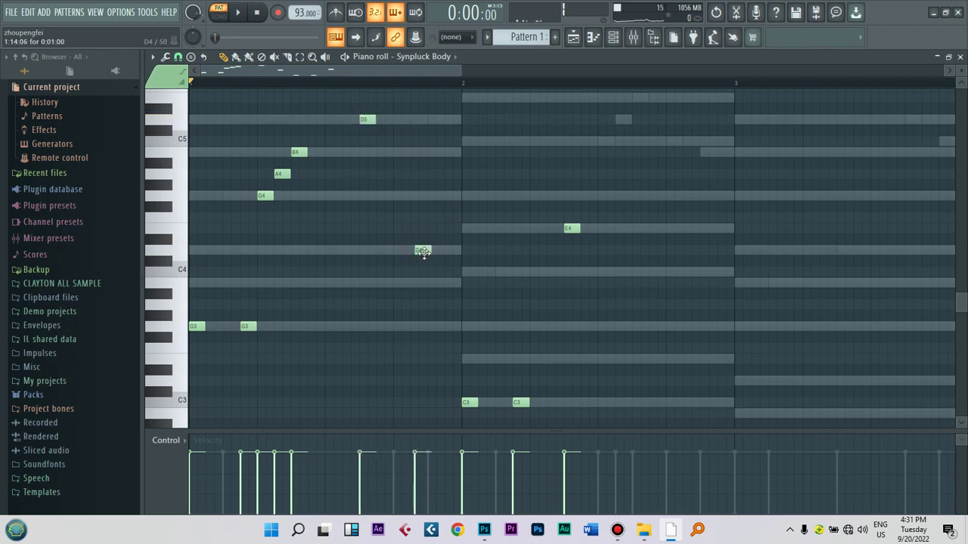
left_click_drag(424, 253, 420, 252)
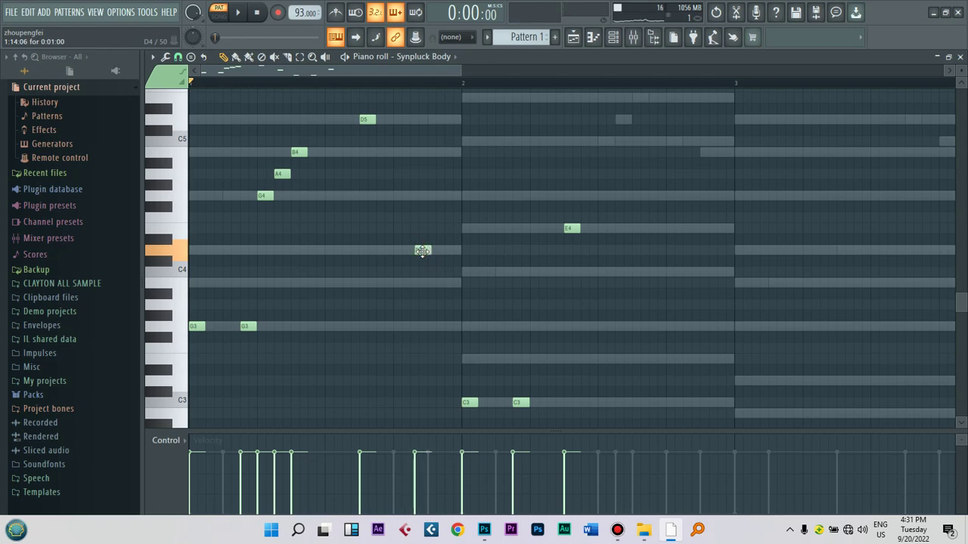
left_click(432, 228)
left_click(449, 197)
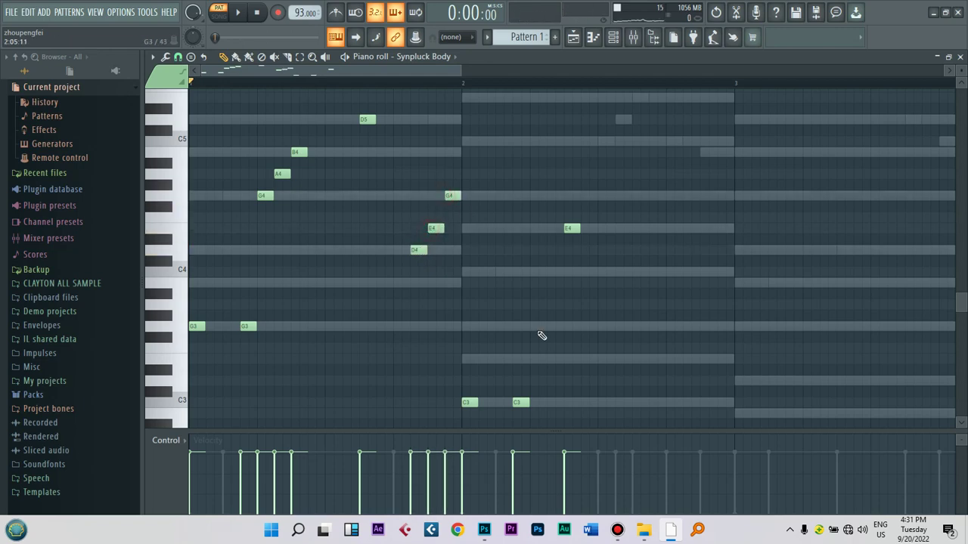
key("space")
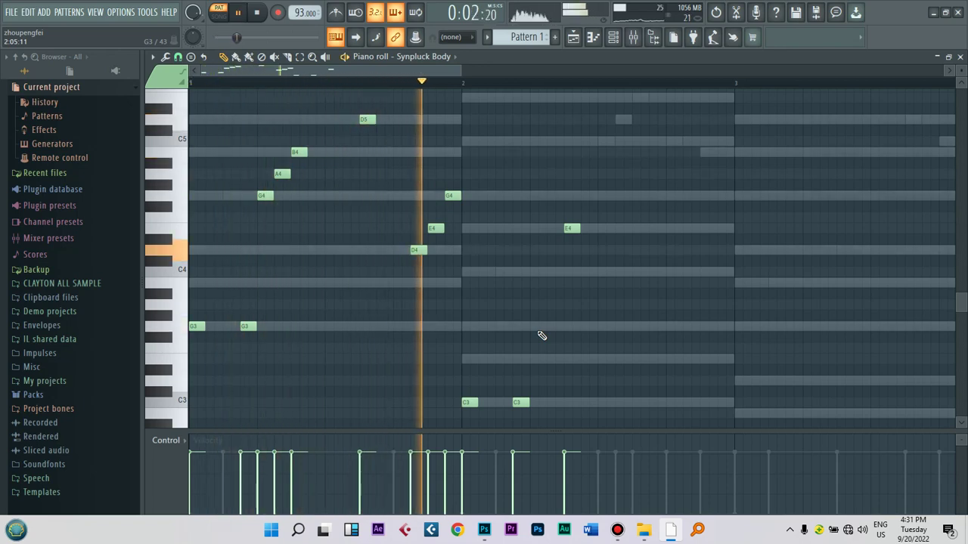
key("space")
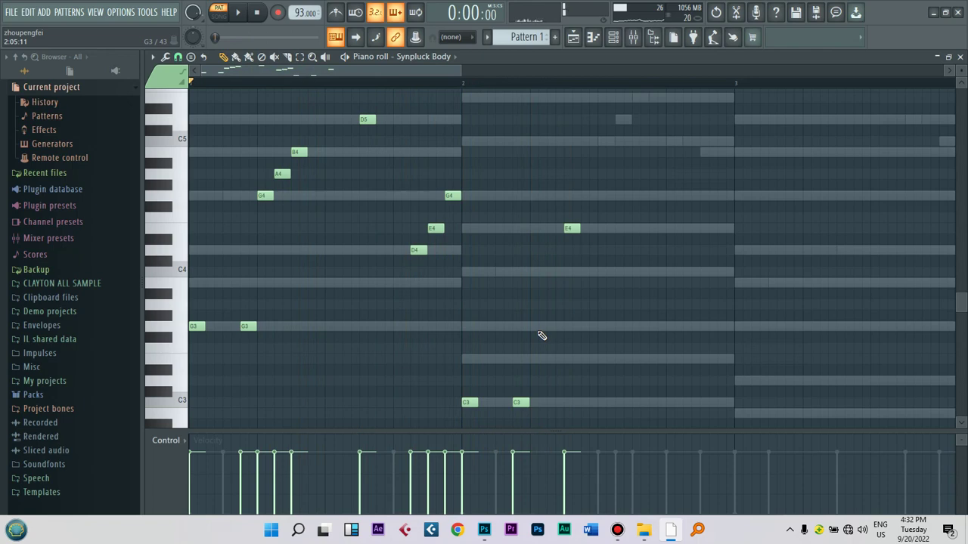
- Replace bar 2's three notes with a copy of bar 1's full phrase transposed to start on C3, and play it
left_click_drag(603, 213, 467, 402)
key("Delete")
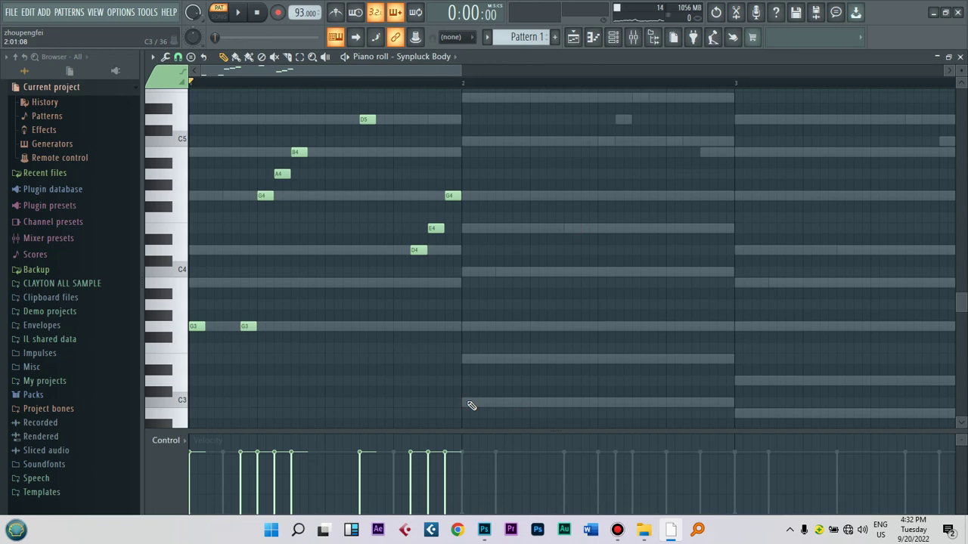
key("ctrl+b")
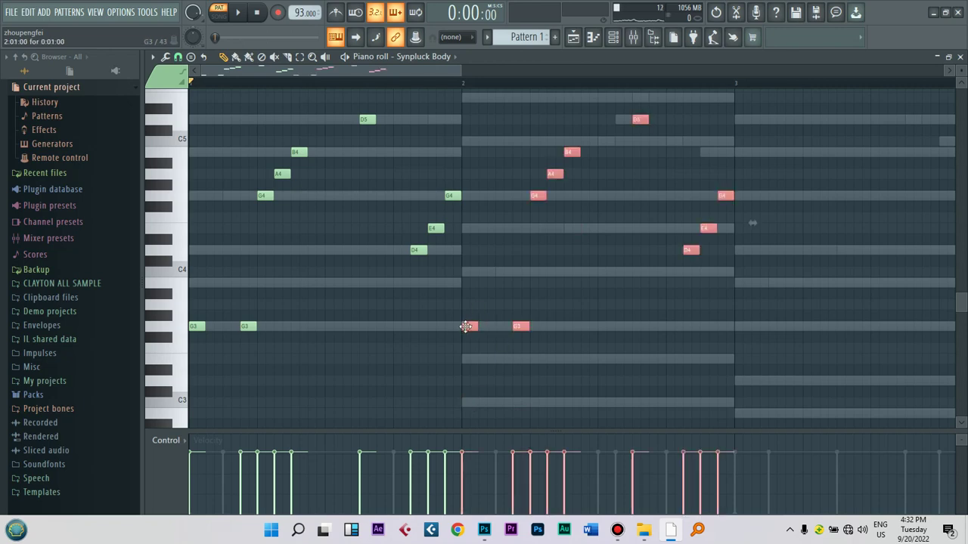
left_click_drag(468, 333, 470, 411)
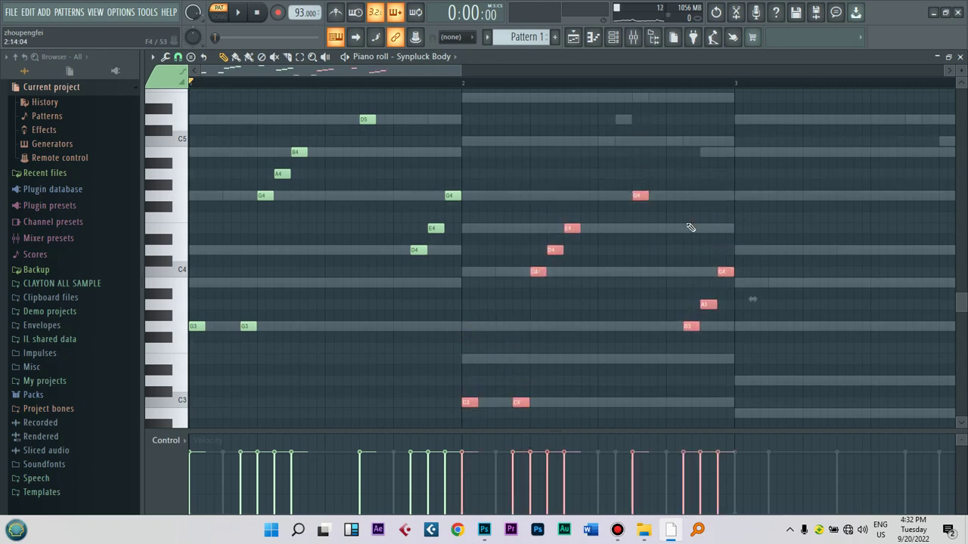
key("space")
left_click_drag(460, 73, 523, 73)
left_click_drag(624, 204, 449, 405)
key("space")
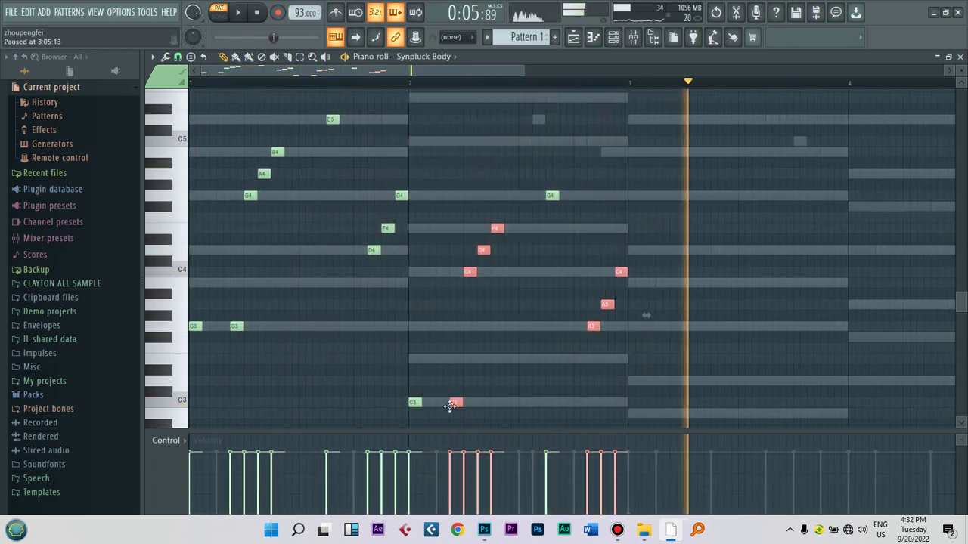
- Try copies of bar 2's phrase in bar 3 from G2 and in bar 4 from D3, play them, and undo both copies
left_click_drag(637, 170, 422, 347)
left_click_drag(415, 280, 630, 331)
key("space")
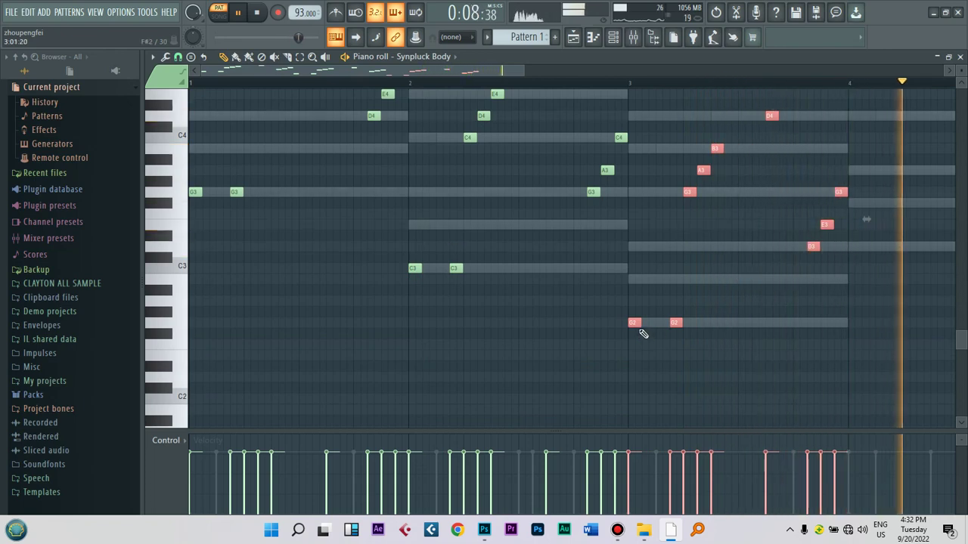
left_click_drag(637, 325, 850, 249)
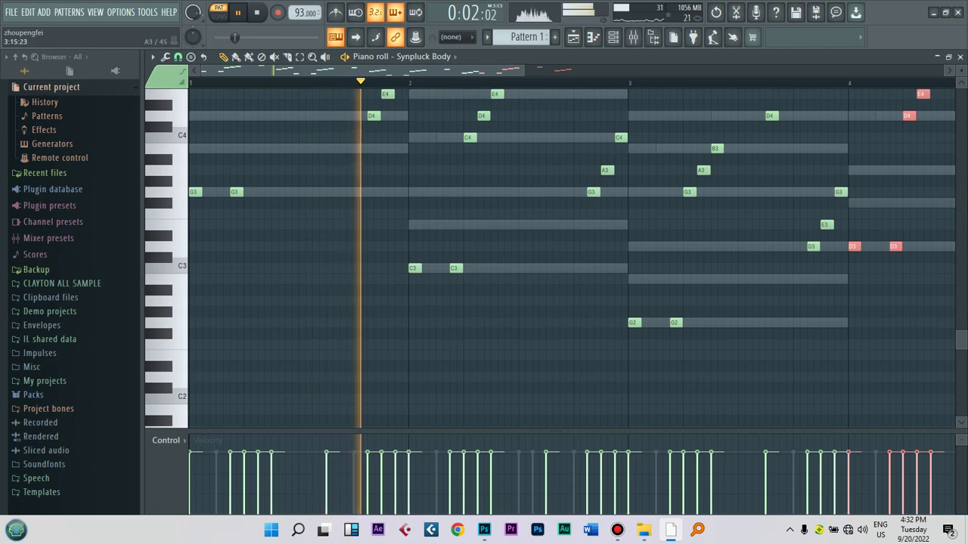
left_click_drag(957, 333, 957, 285)
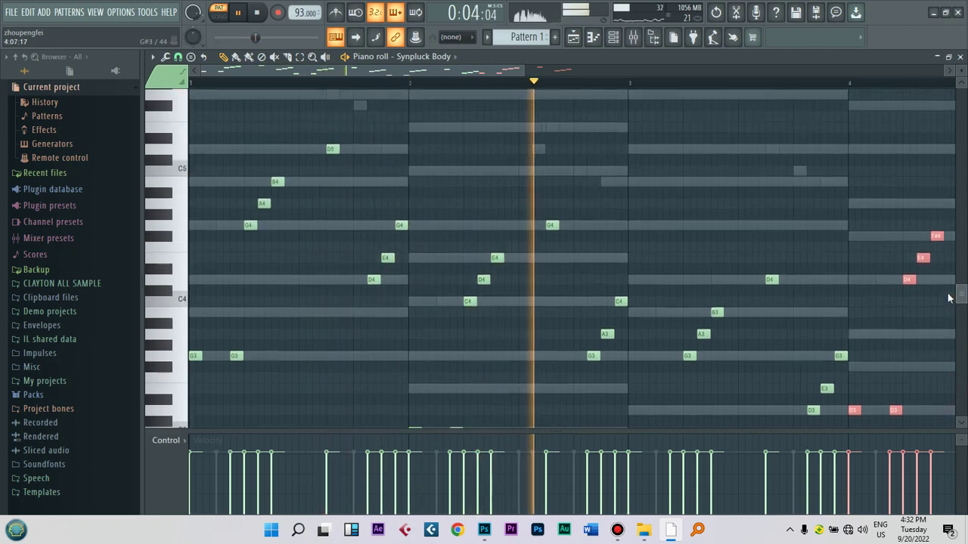
left_click_drag(324, 72, 296, 83)
left_click_drag(964, 294, 964, 323)
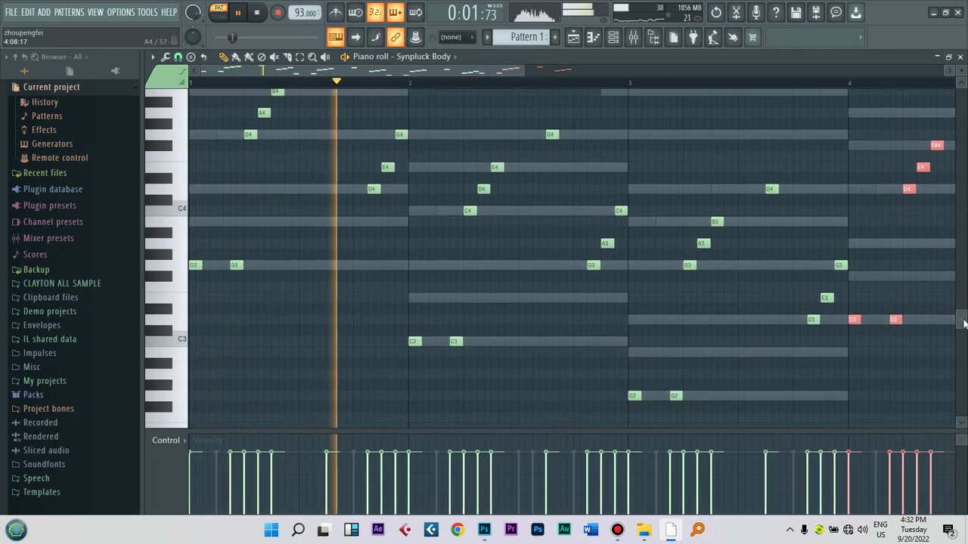
key("ctrl+z")
key("space")
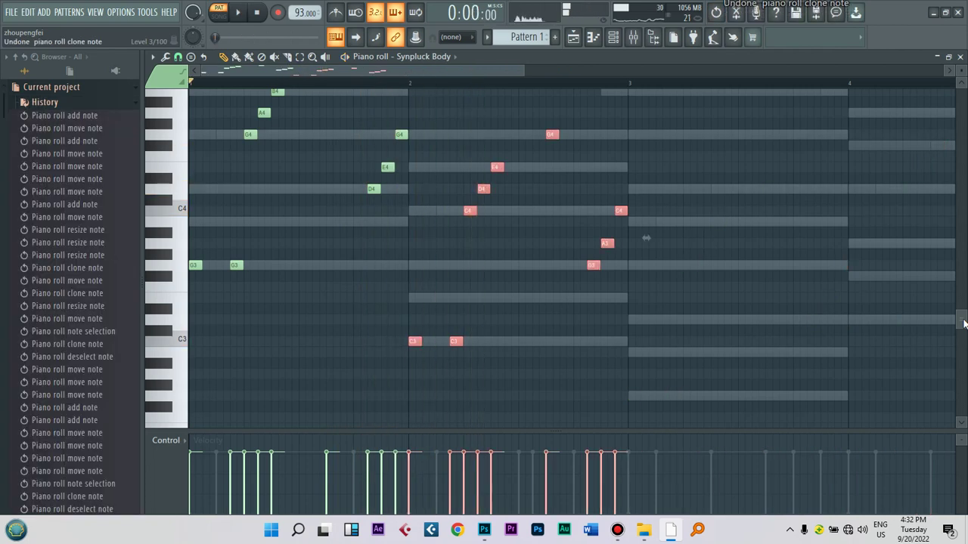
- Raise bar 2's whole phrase by one octave to start on C4, and play the two bars
left_click_drag(638, 378, 408, 130)
left_click_drag(409, 339, 409, 203)
left_click_drag(963, 311, 959, 276)
left_click(666, 295)
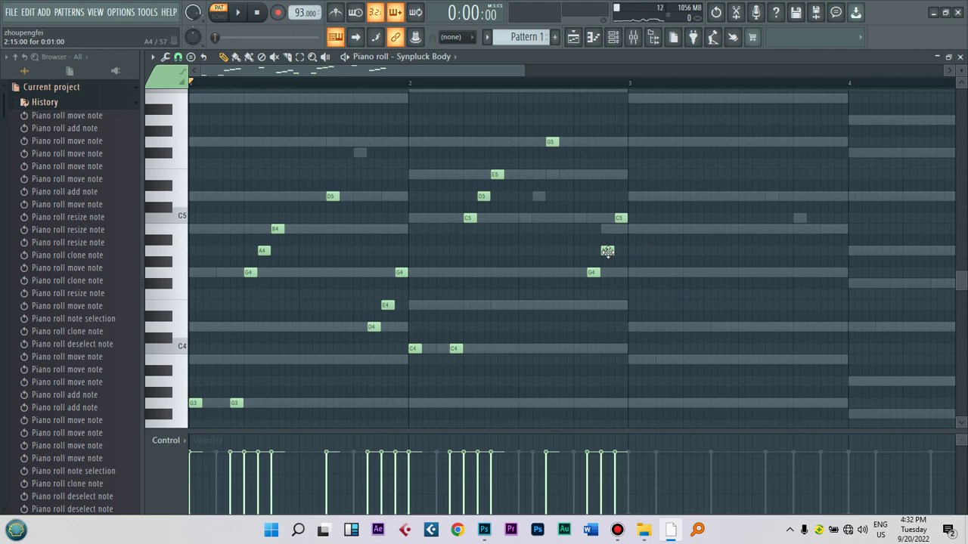
key("space")
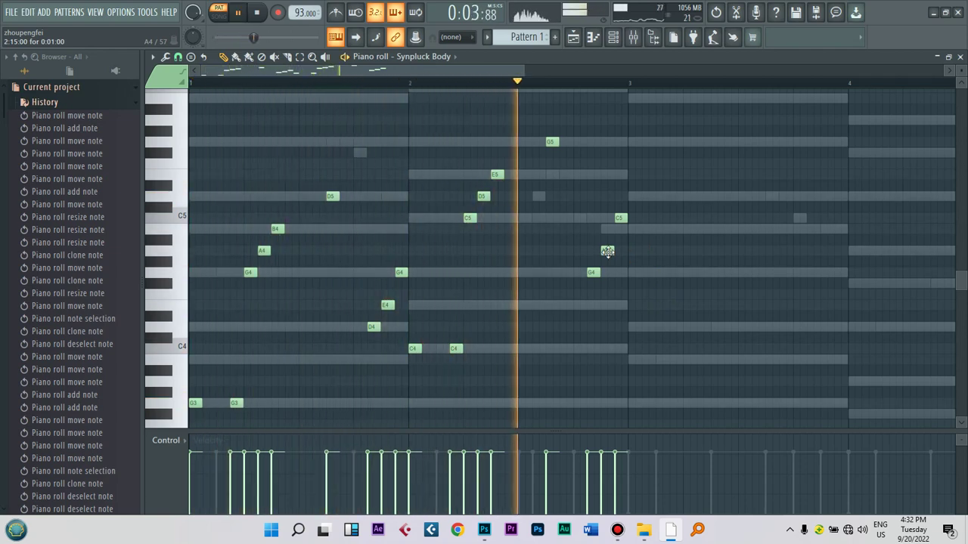
key("space")
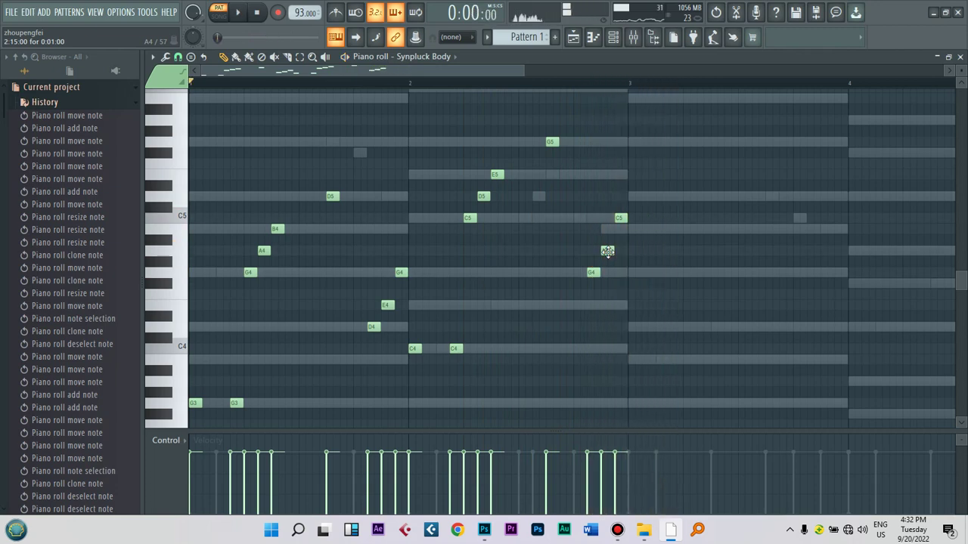
- Copy bar 2's phrase into bar 3, transposed to start on G3, and play the melody
left_click_drag(478, 316, 416, 319)
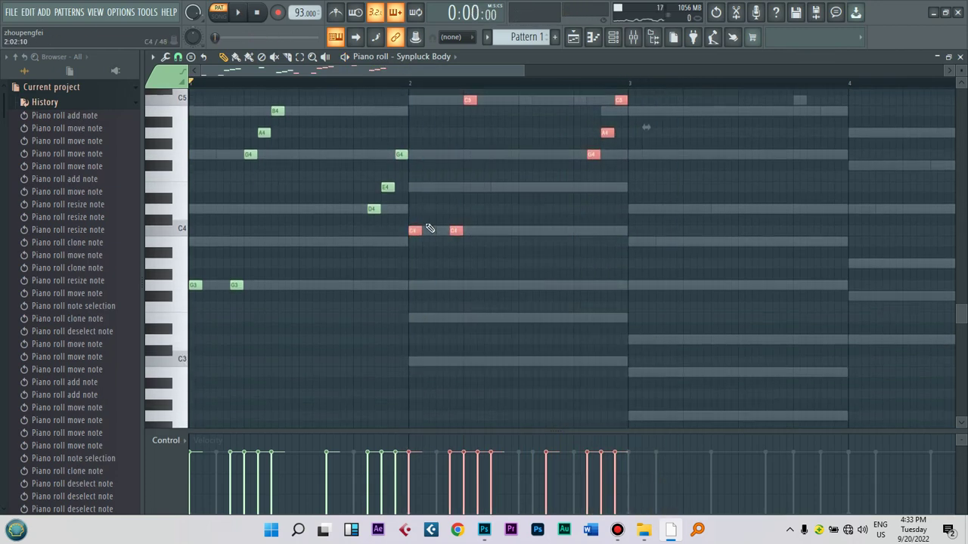
mouse_move(428, 226)
left_mouse_down()
mouse_move(638, 250)
mouse_move(637, 242)
left_mouse_up()
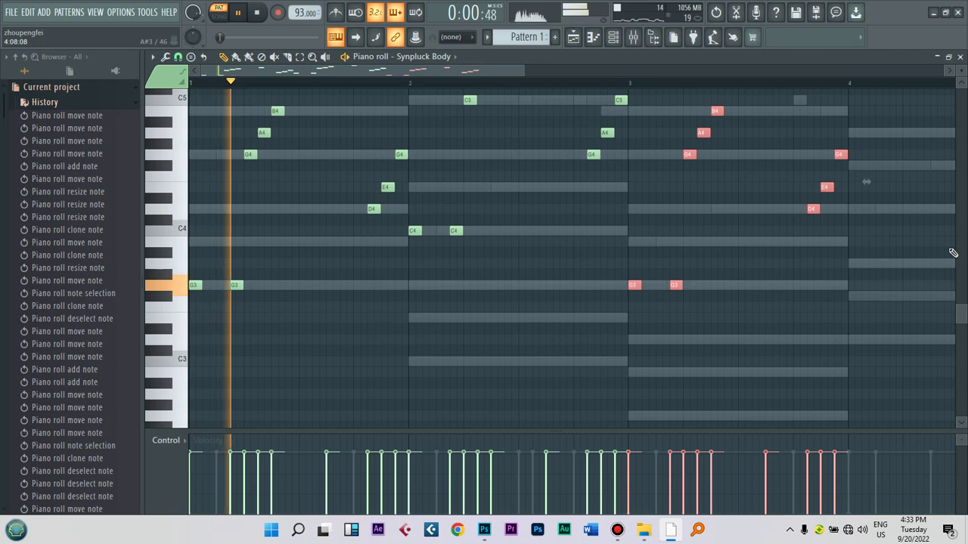
scroll(965, 303, "up", 1)
scroll(965, 304, "up", 2)
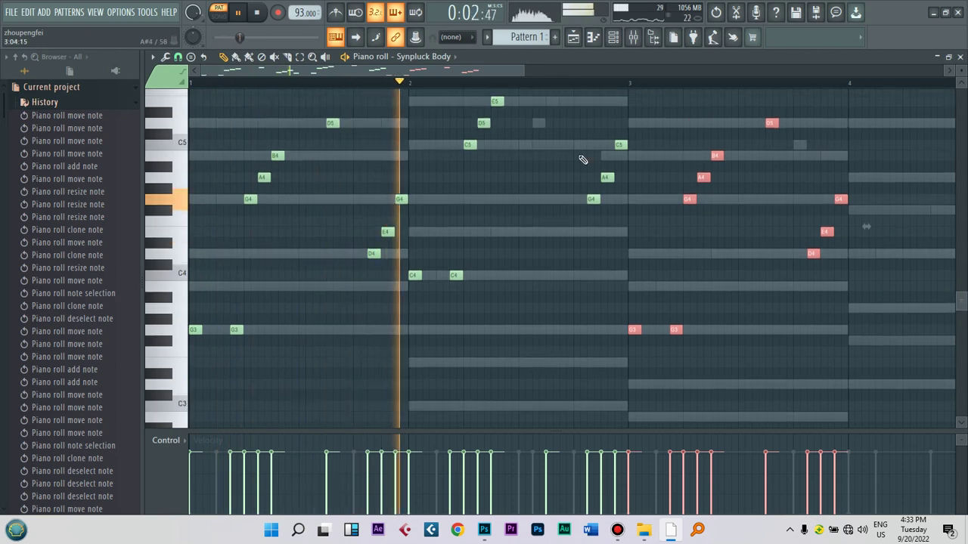
- Copy bar 3's phrase into bar 4, transposed to start on D3, and align it with the start of the bar
left_click_drag(522, 71, 668, 89)
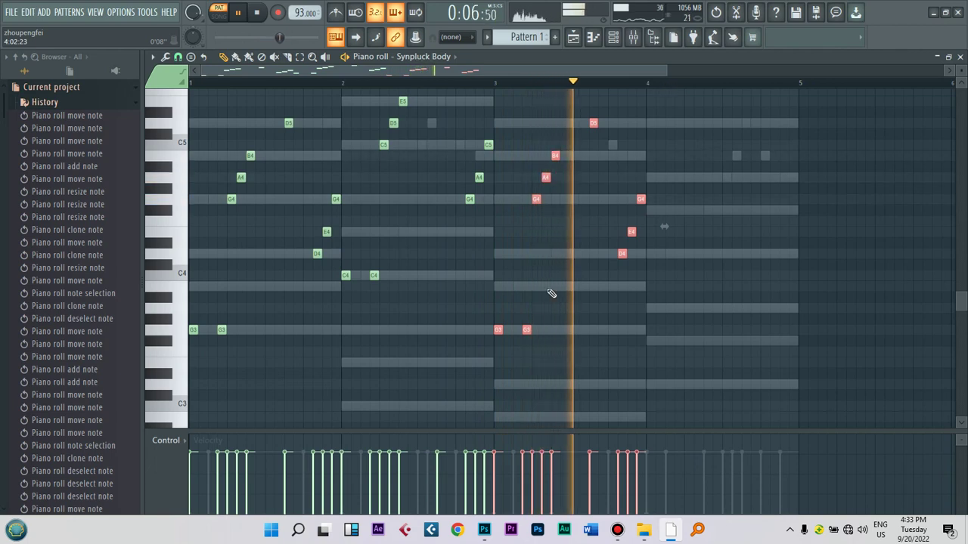
mouse_move(502, 337)
left_mouse_down()
mouse_move(579, 331)
mouse_move(650, 347)
mouse_move(645, 386)
left_mouse_up()
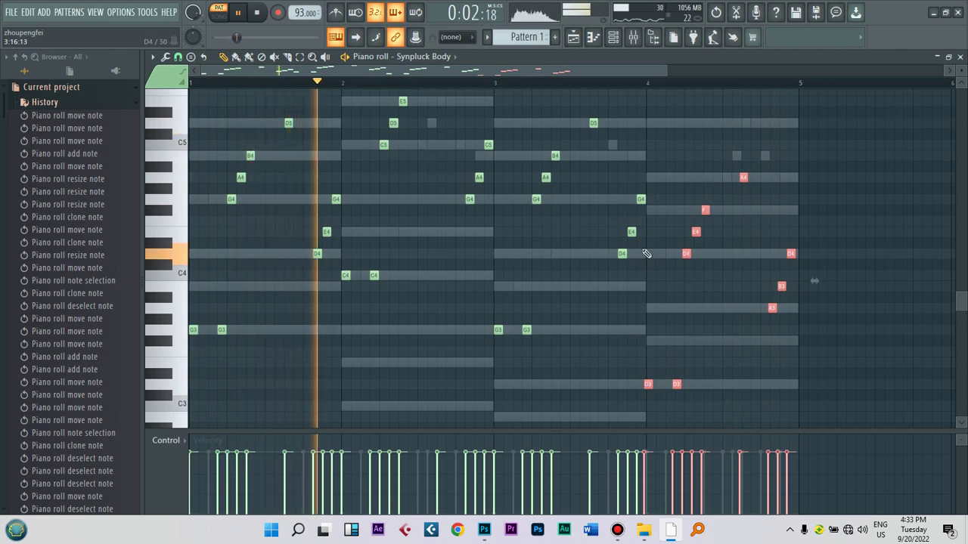
left_click_drag(648, 384, 650, 384)
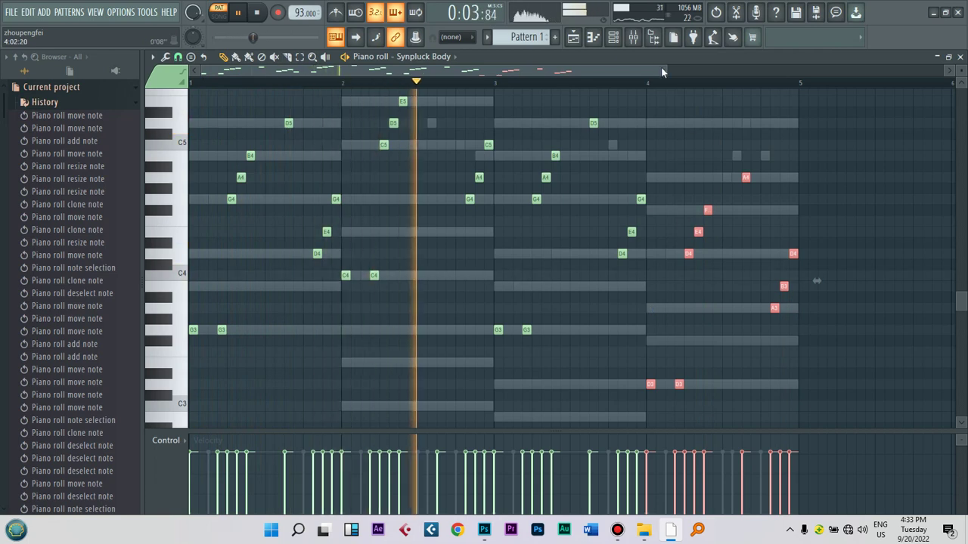
left_click_drag(663, 70, 461, 118)
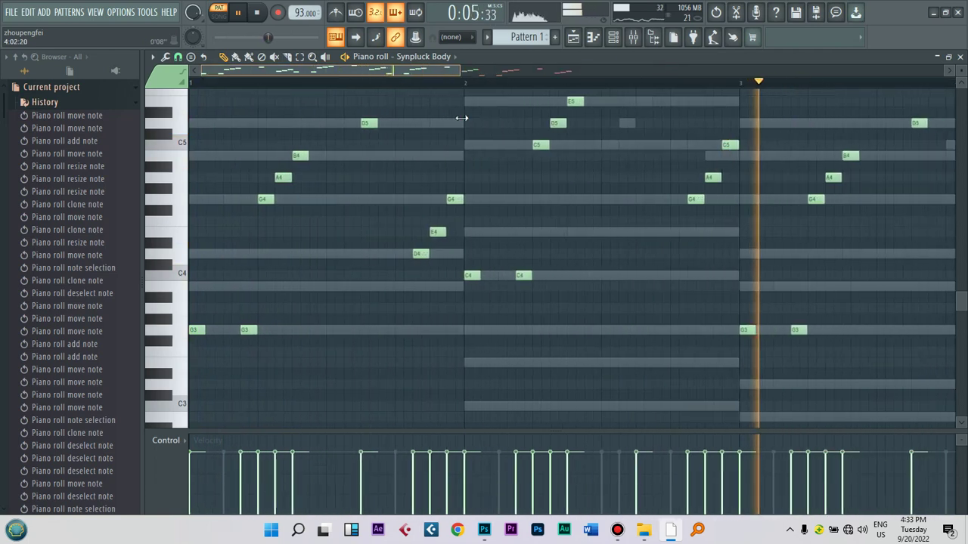
- Name the mixer track after the Synpluck Body channel and load Fruity Stereo Enhancer on it with the For strings preset
left_click(633, 38)
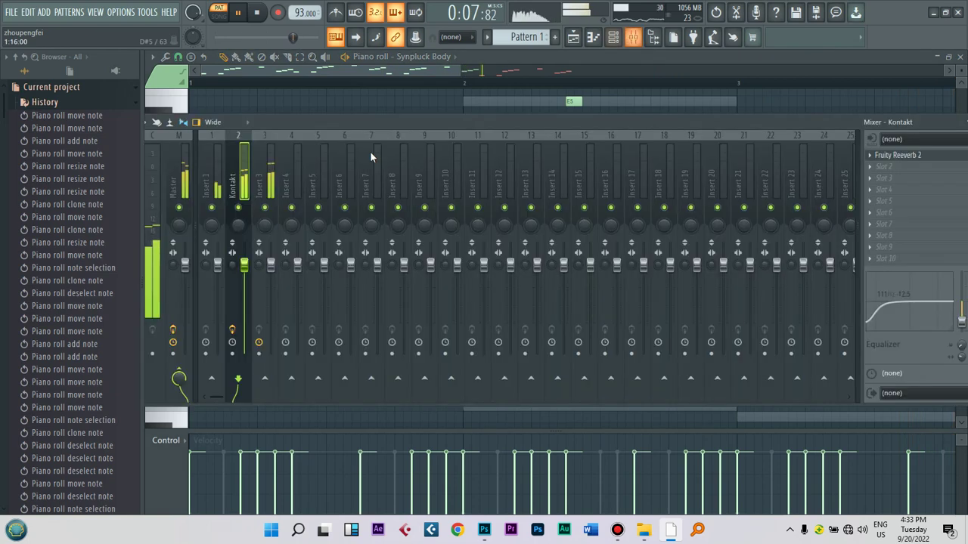
left_click(615, 39)
left_click(416, 167)
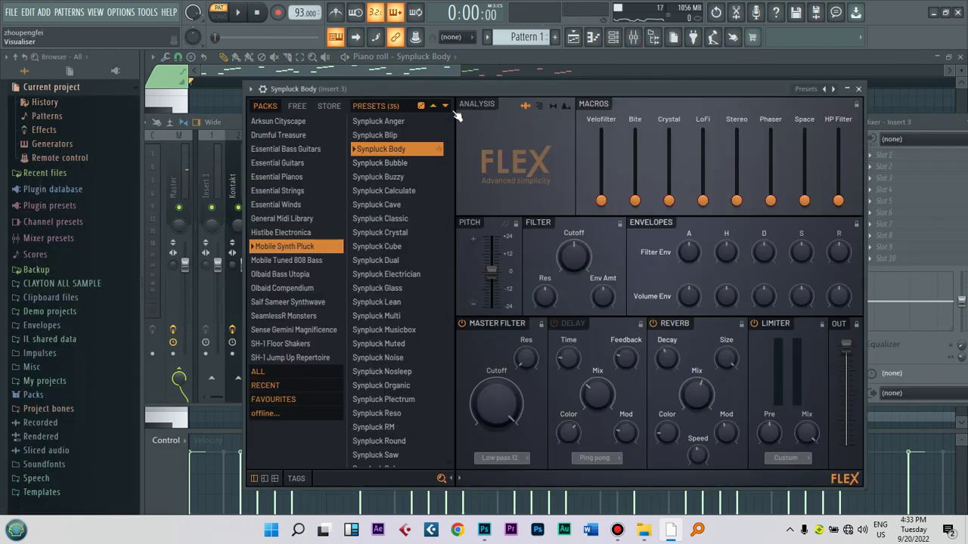
left_click(266, 90)
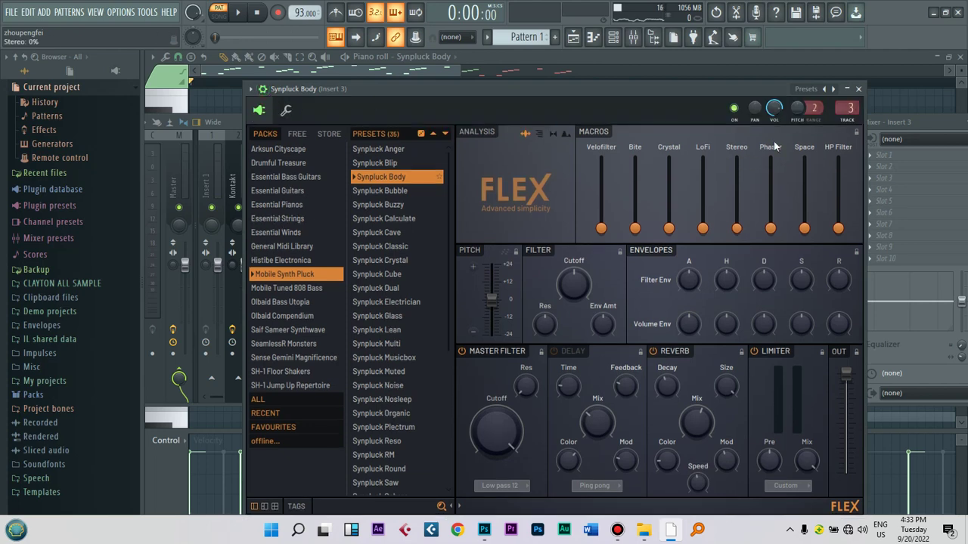
left_click(847, 114)
left_click(875, 155)
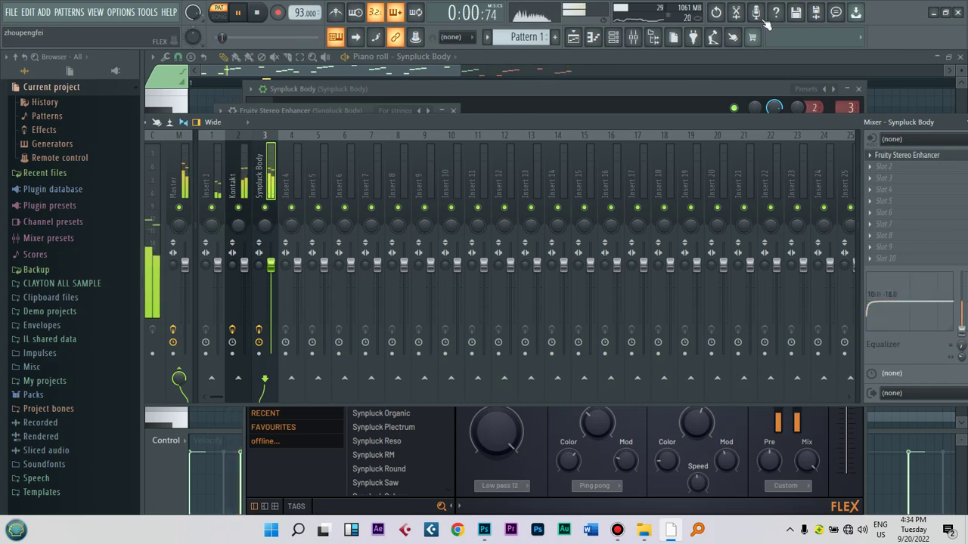
- Replace the 808 Snare channel with a 3x Osc and put all three oscillators' coarse pitch at -24 semitones
left_click(572, 40)
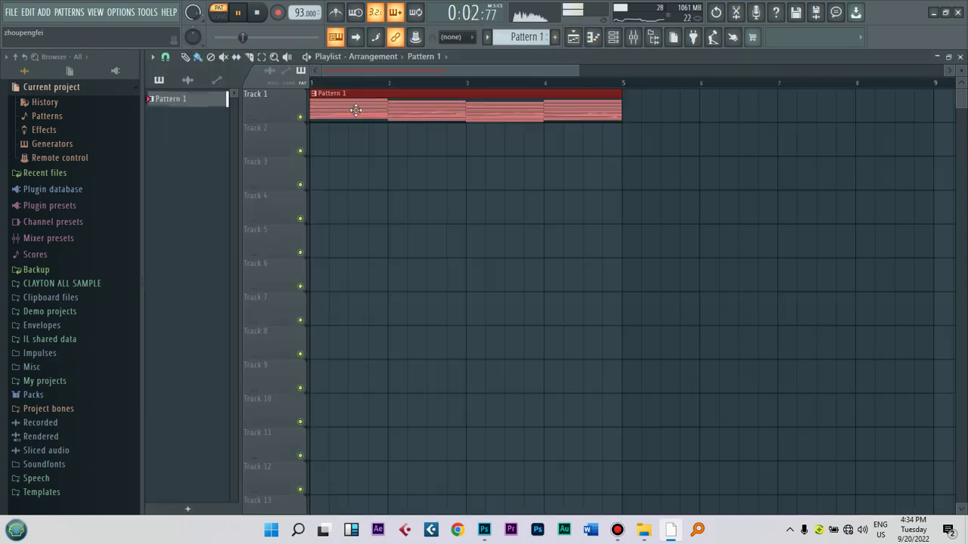
left_click(617, 41)
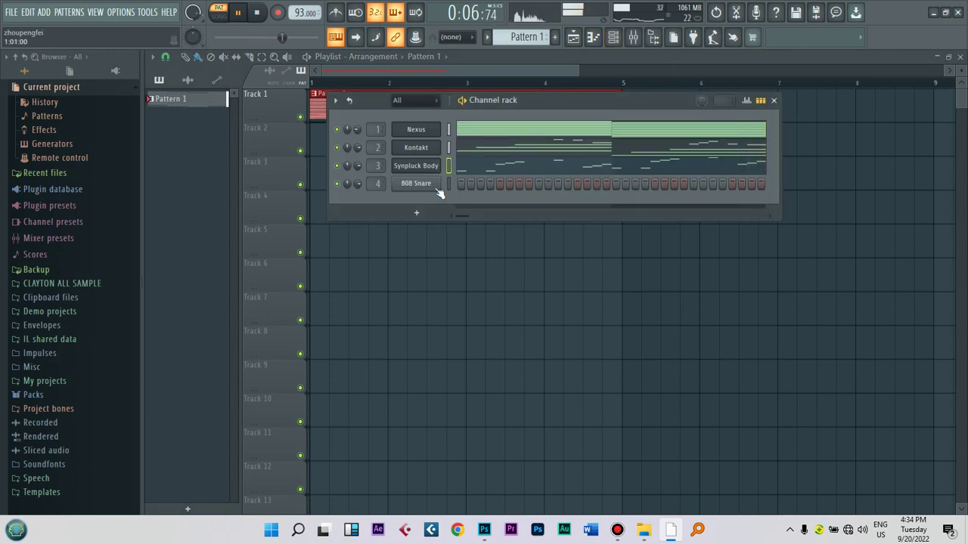
right_click(416, 186)
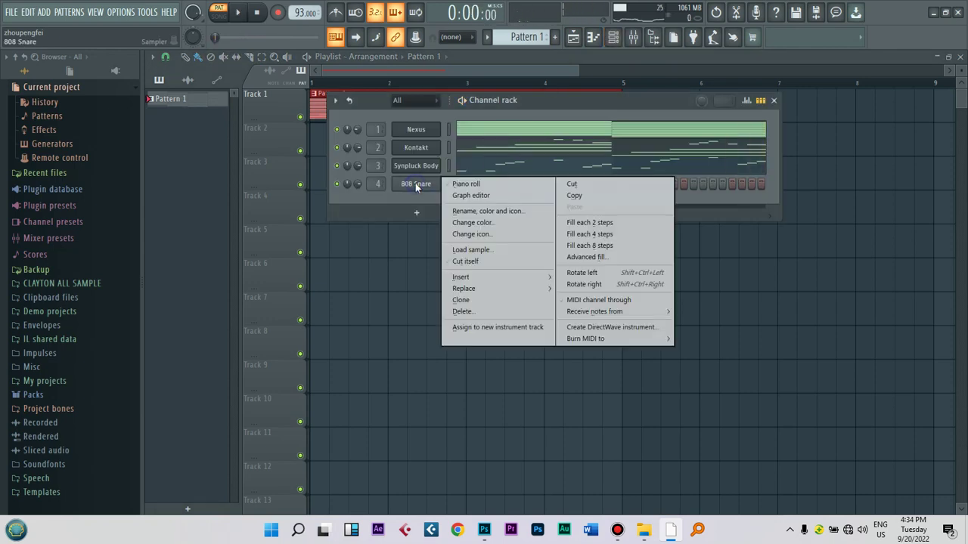
mouse_move(490, 292)
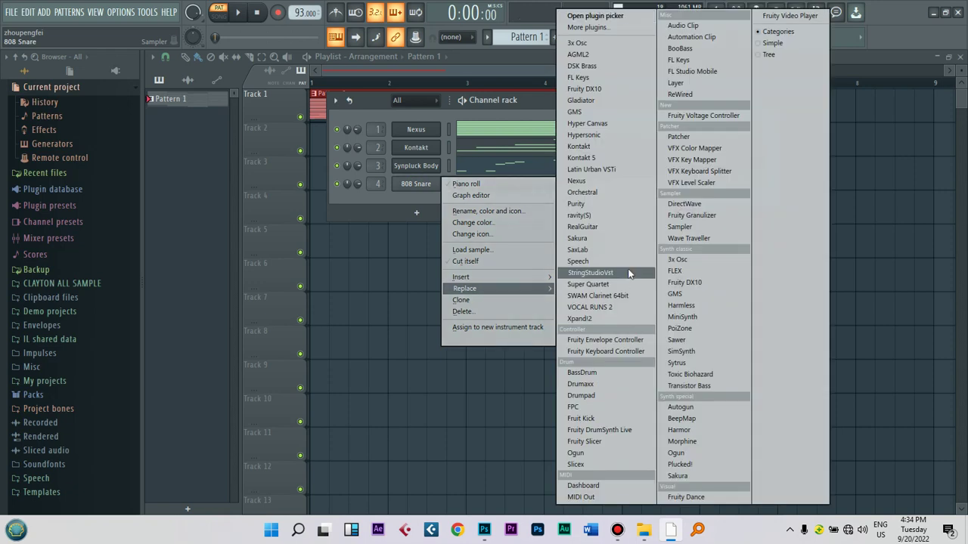
left_click(678, 260)
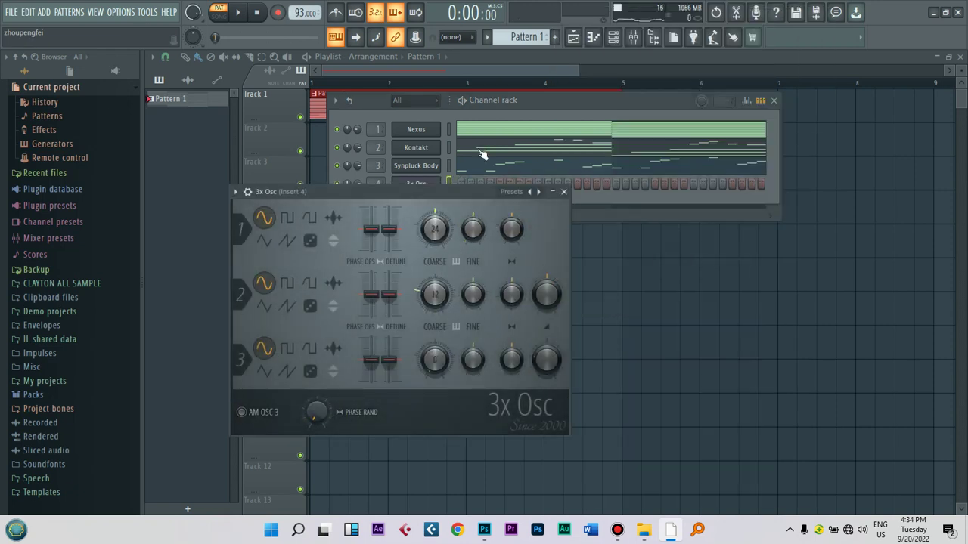
left_click_drag(432, 189, 636, 142)
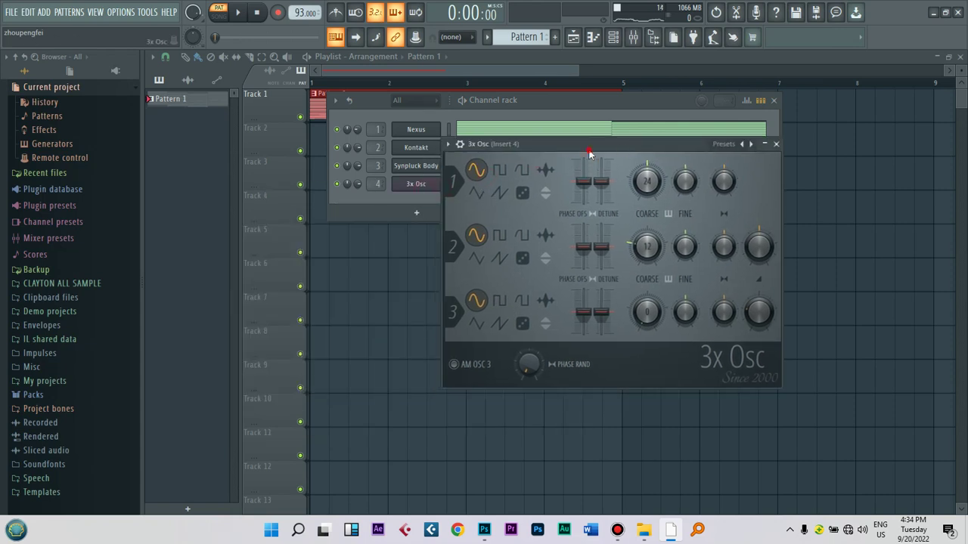
left_click_drag(706, 174, 605, 156)
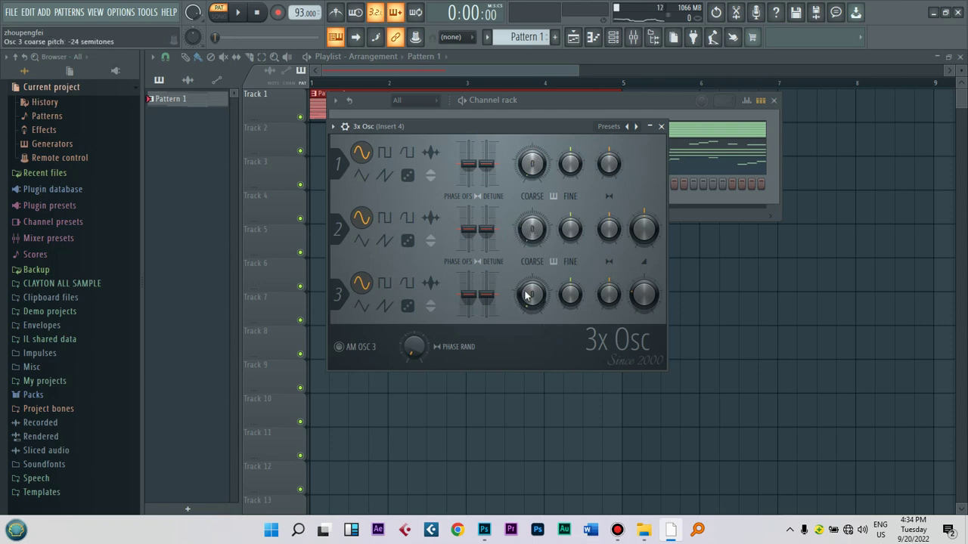
- Write the 3x Osc bass in bar 1: one short and two longer G3 notes, a G4, and a D4 lasting to the bar's end
left_click(335, 125)
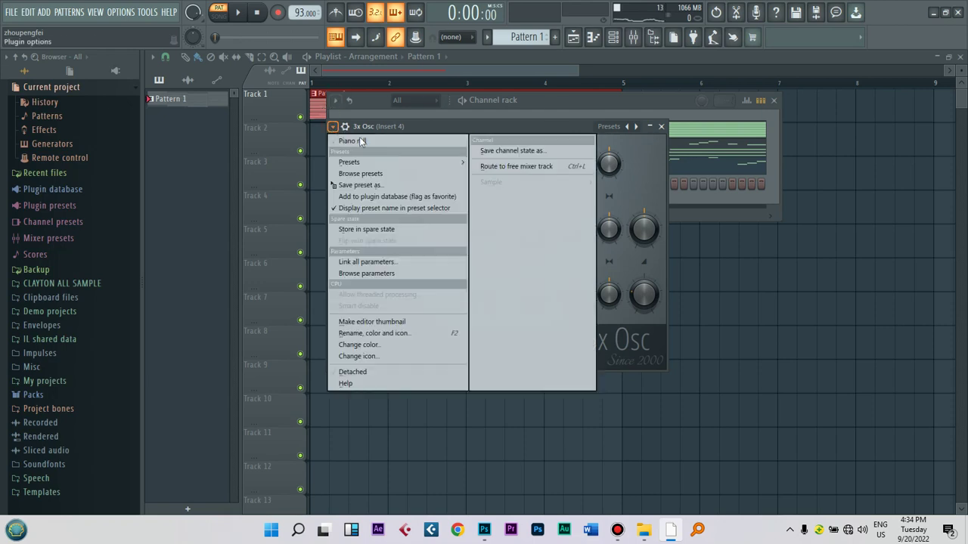
left_click(362, 140)
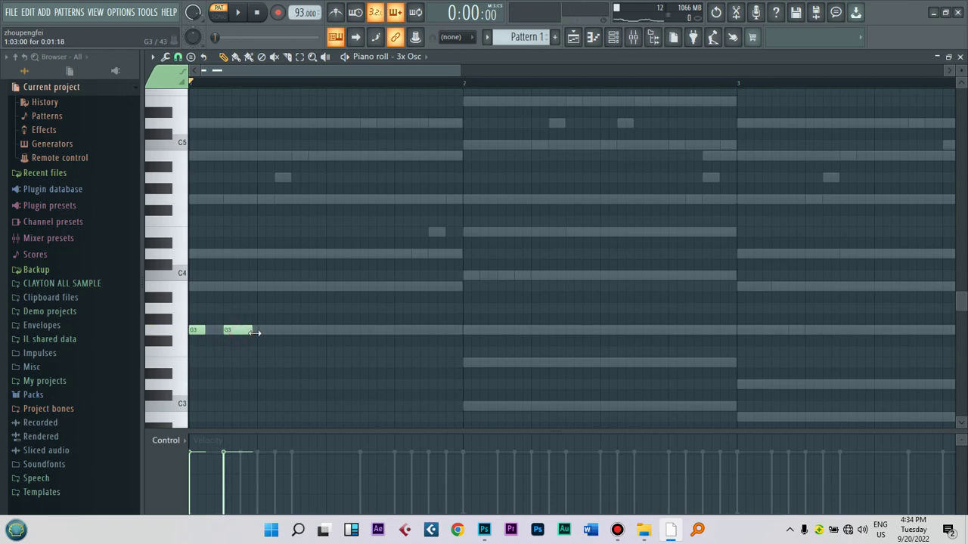
key("space")
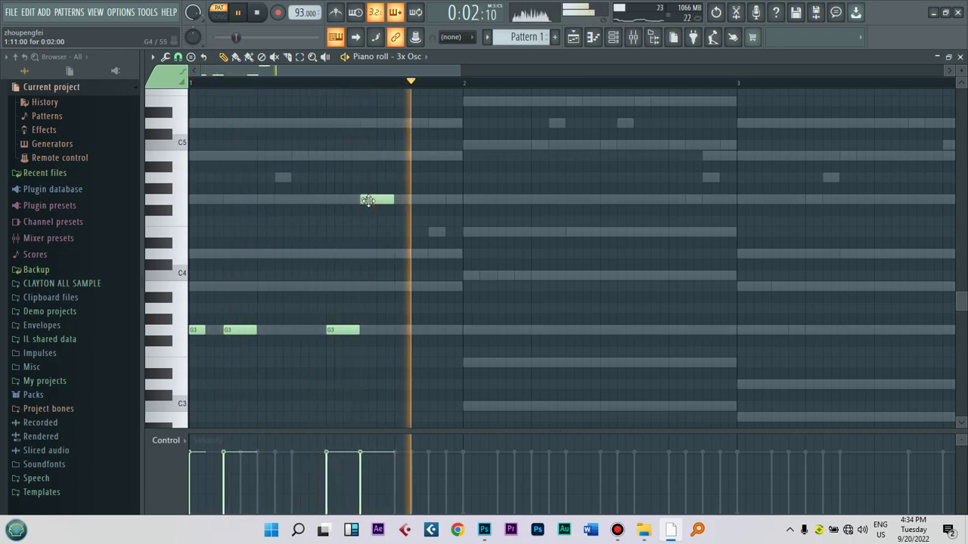
left_click(432, 157)
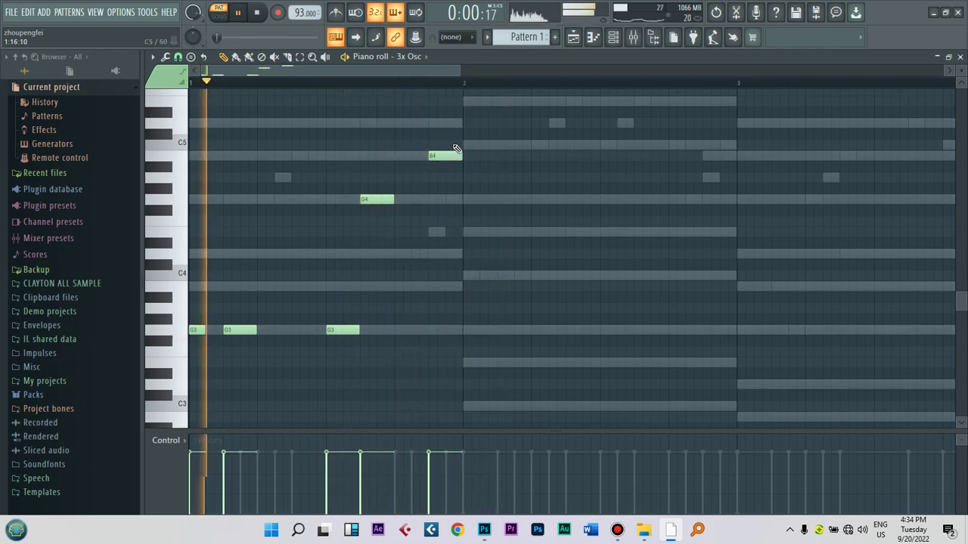
left_click_drag(444, 158, 461, 256)
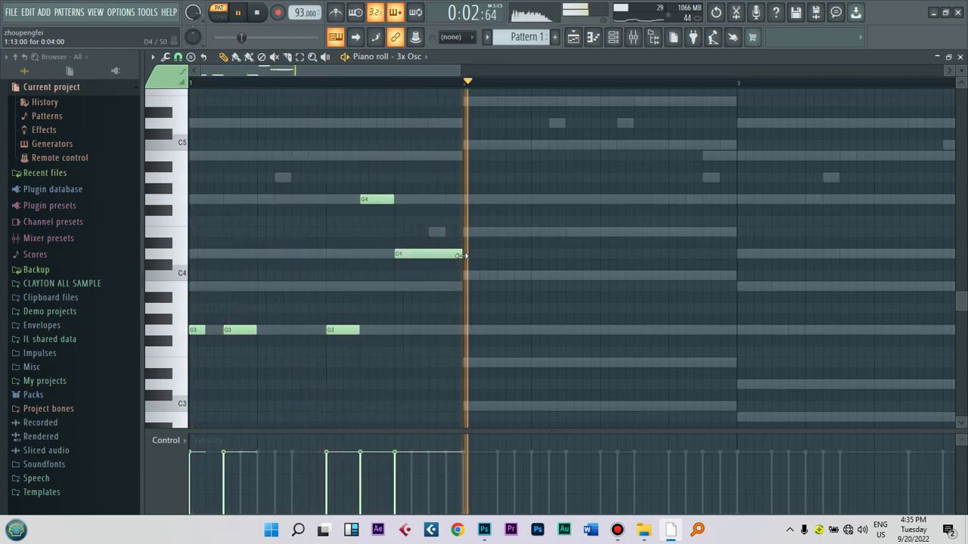
- Add a quarter-bar C4 bass note at the start of bar 2 and play the pattern from the beginning
left_click(469, 406)
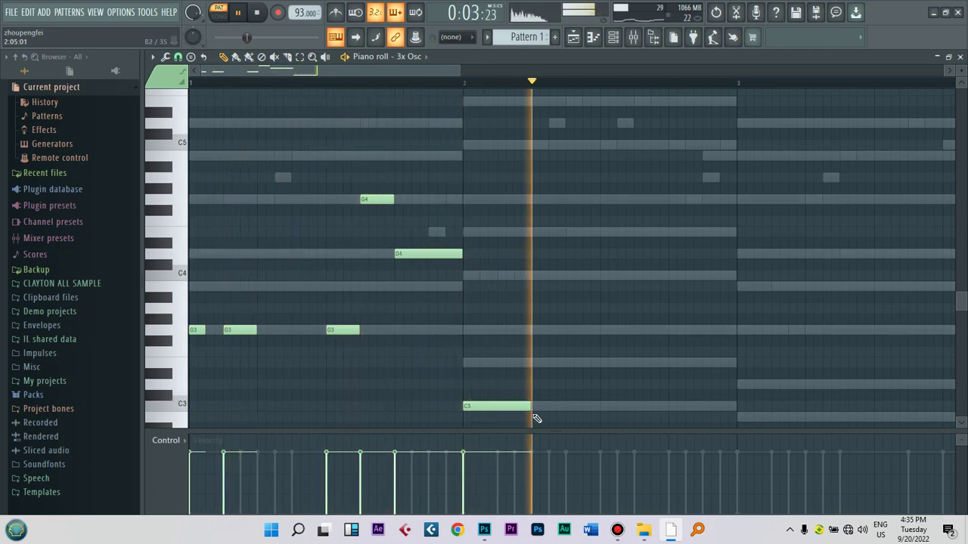
left_click_drag(491, 407, 491, 272)
key("space")
key("space")
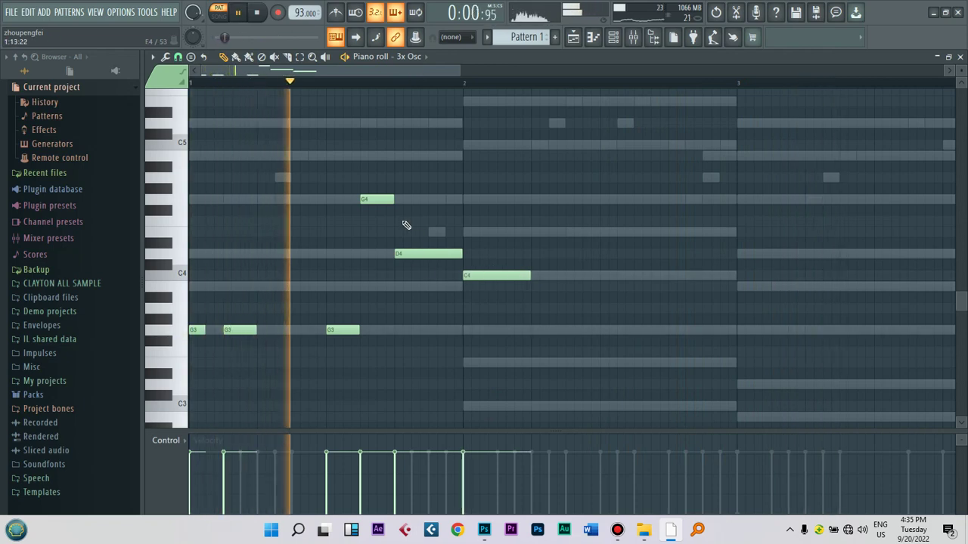
- Place four short, evenly spaced G3 notes across the second half of bar 2
left_click(573, 145)
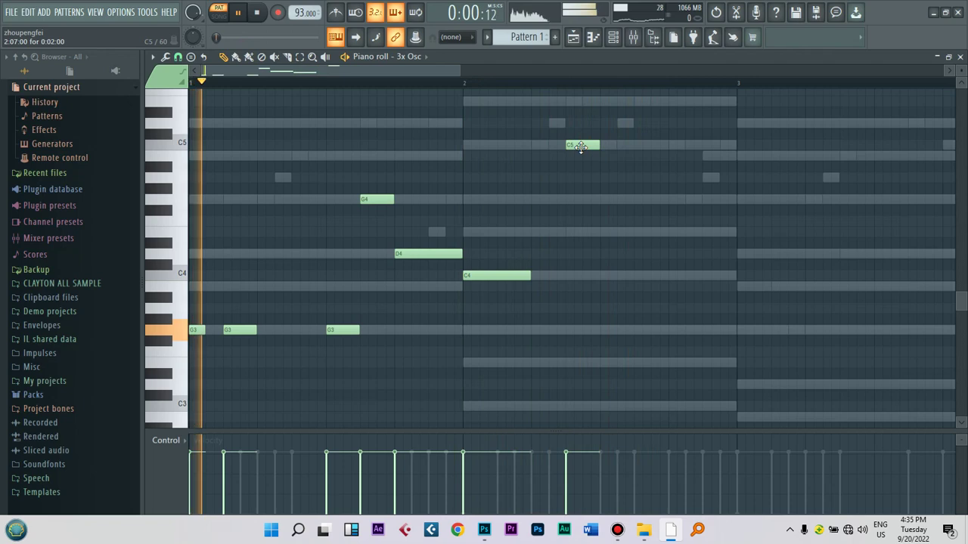
left_click_drag(580, 146, 607, 332)
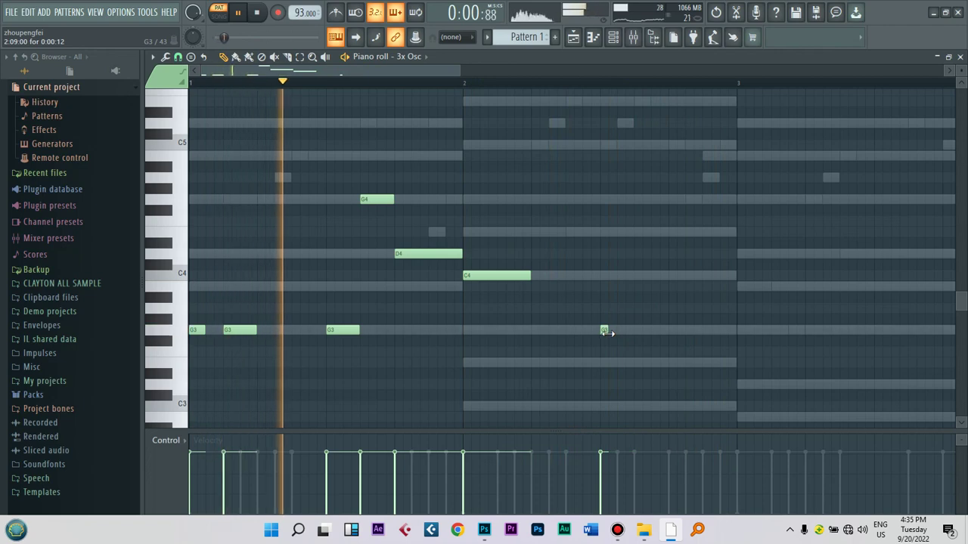
left_click_drag(607, 333, 613, 334)
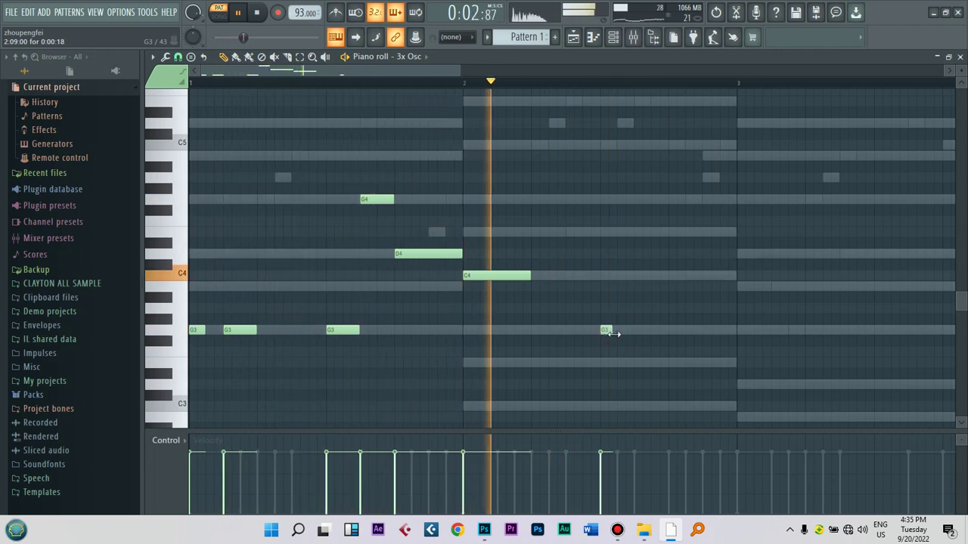
left_click_drag(613, 332, 618, 331)
left_click(638, 331)
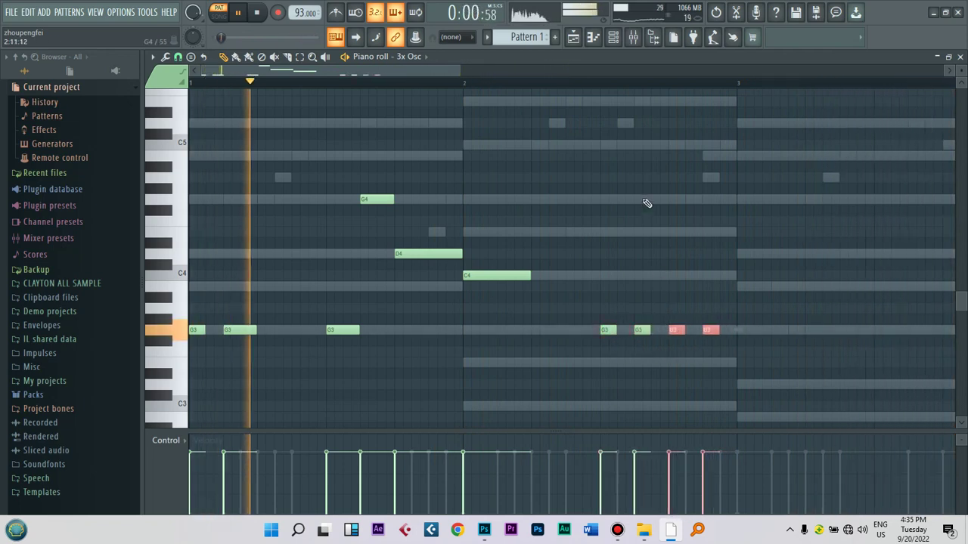
key("ctrl+d")
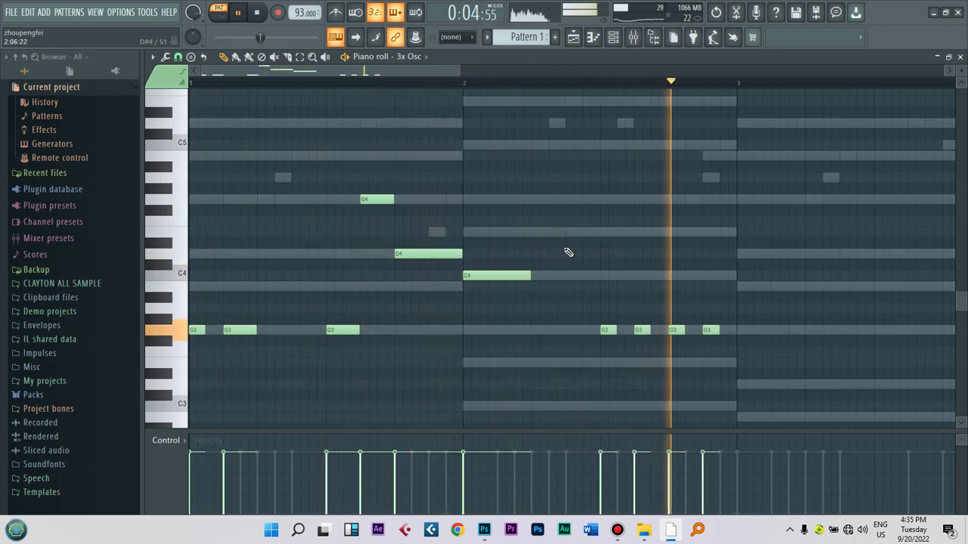
- Raise bar 2's four short bass notes to C5, trying them on E4 first
left_click_drag(691, 334, 606, 230)
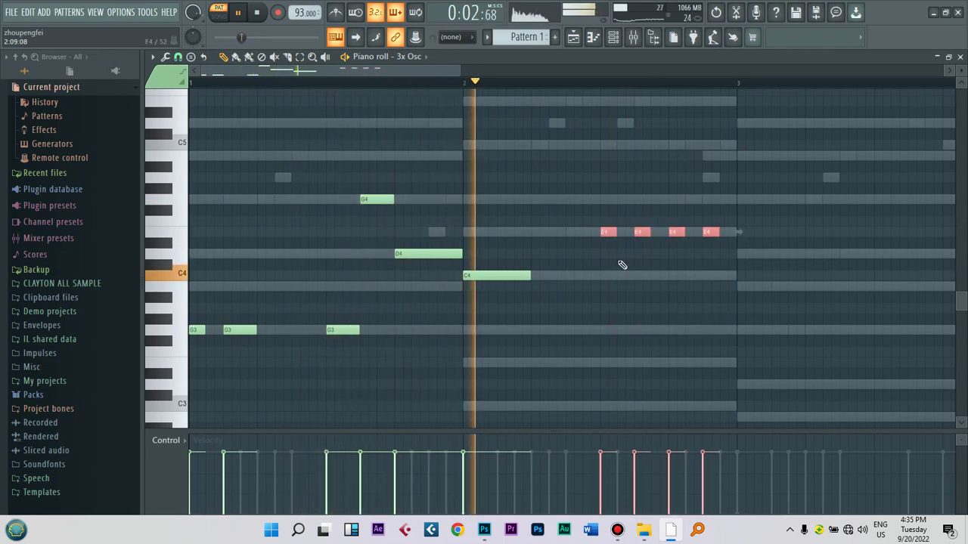
key("ctrl+d")
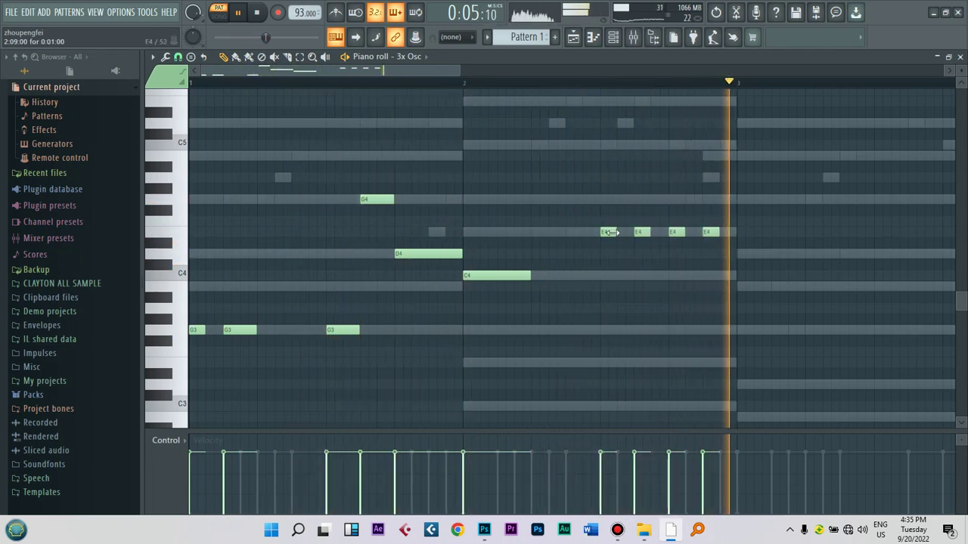
left_click_drag(607, 233, 609, 144)
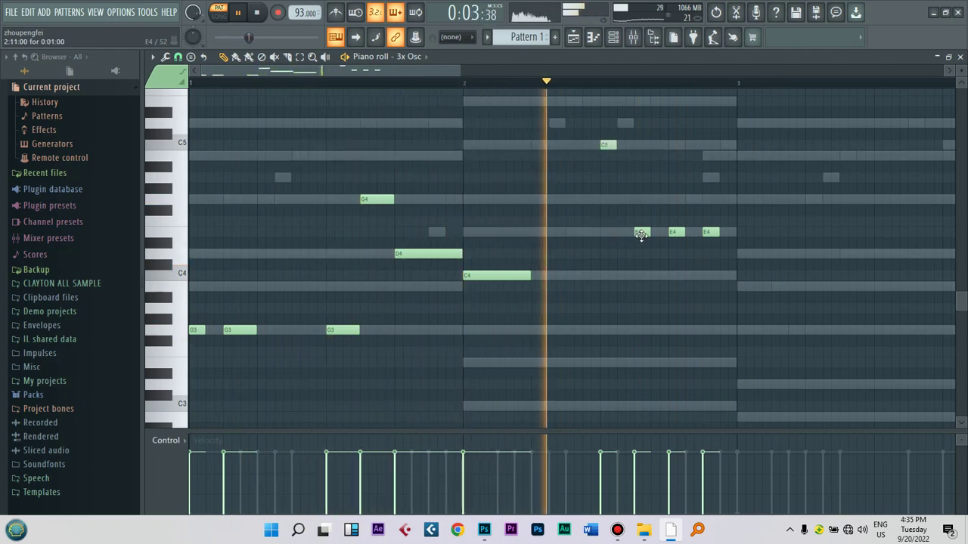
left_click_drag(640, 234, 640, 147)
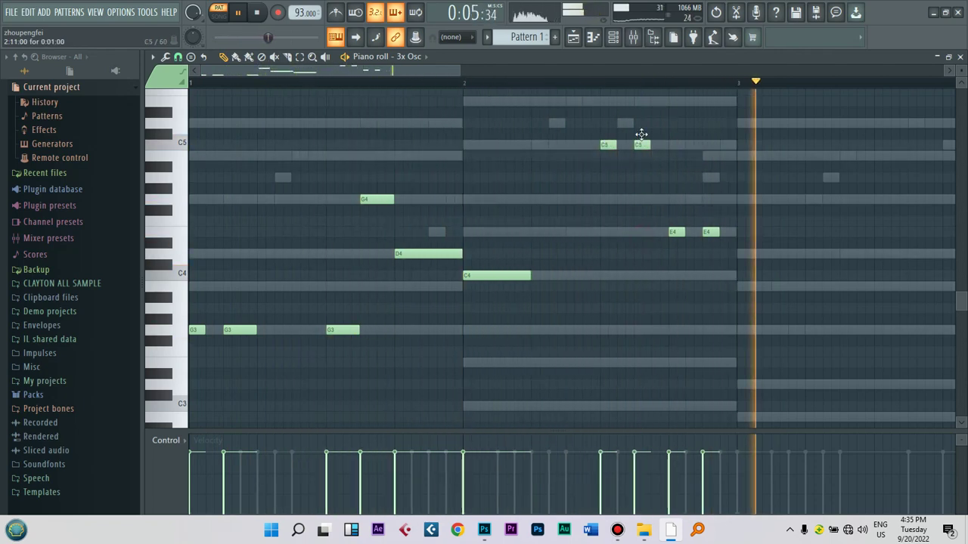
left_click_drag(757, 260, 662, 226)
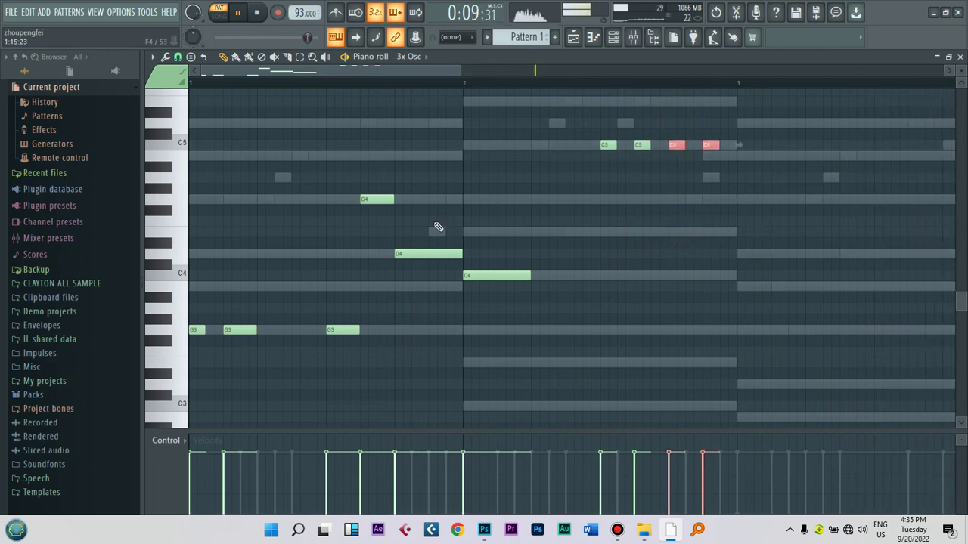
- Copy all of bar 1's bass notes to the start of bar 3 at the same pitches
scroll(370, 218, "down", 2)
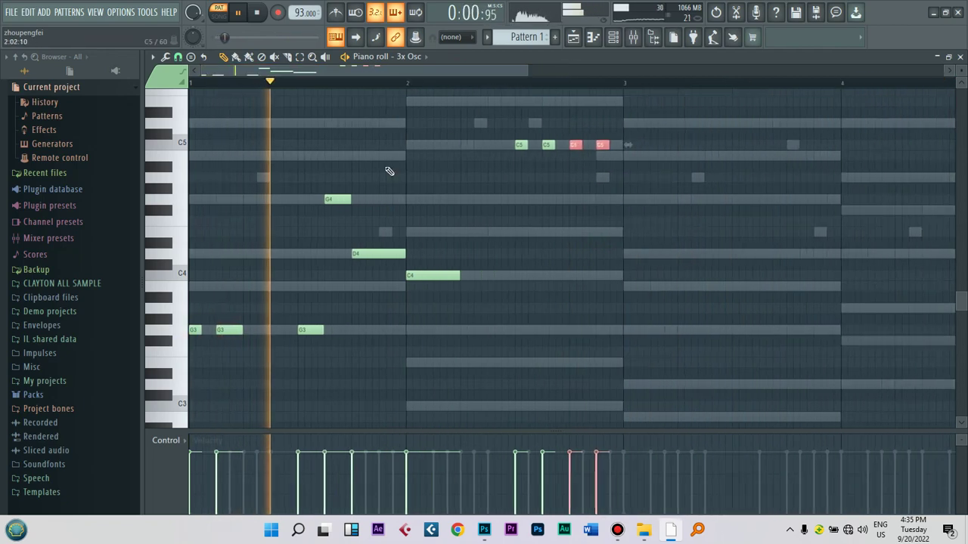
left_click_drag(378, 198, 189, 356)
left_click_drag(227, 330, 233, 330)
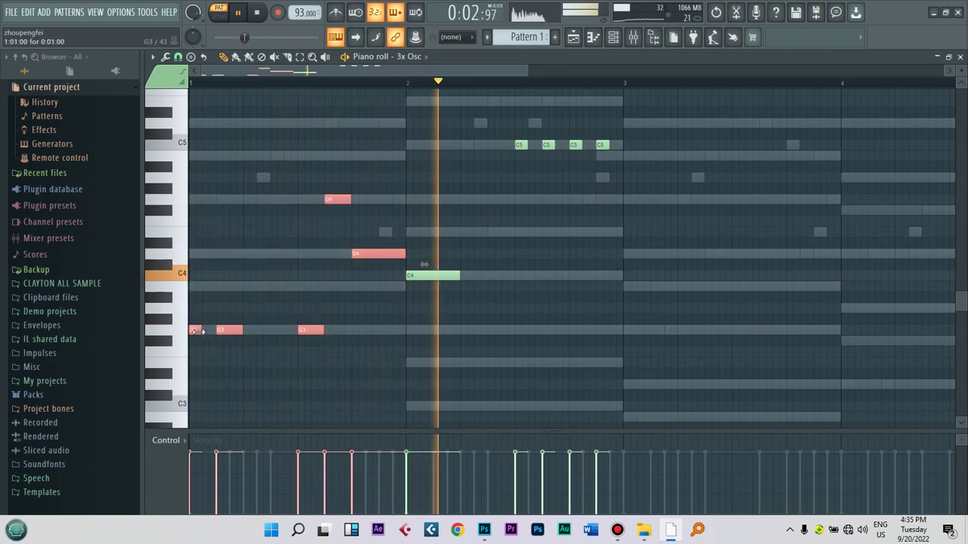
left_click_drag(564, 342, 629, 330)
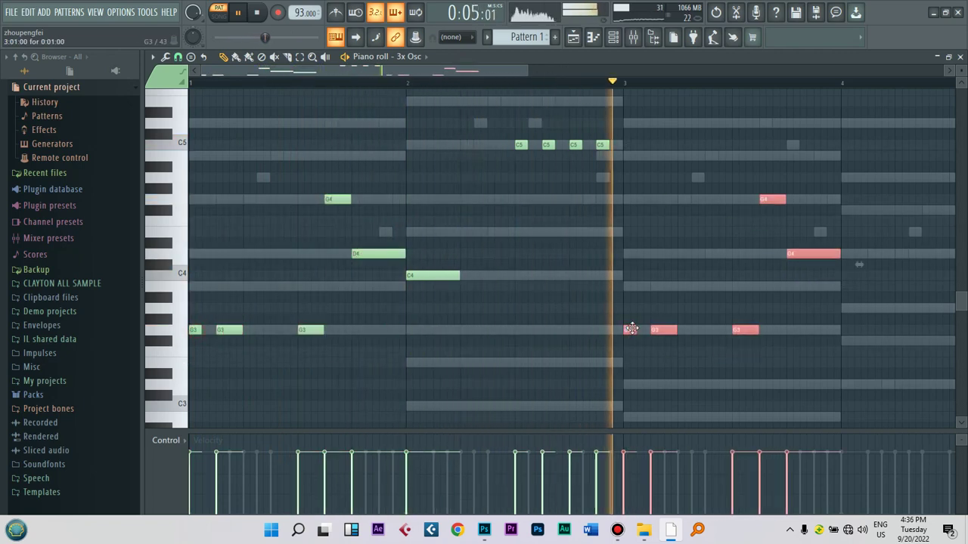
- Copy bar 2's bass notes into bar 4, transposed to start on A3, and play the four-bar bass line
left_click_drag(546, 72, 579, 77)
left_click_drag(490, 131, 767, 301)
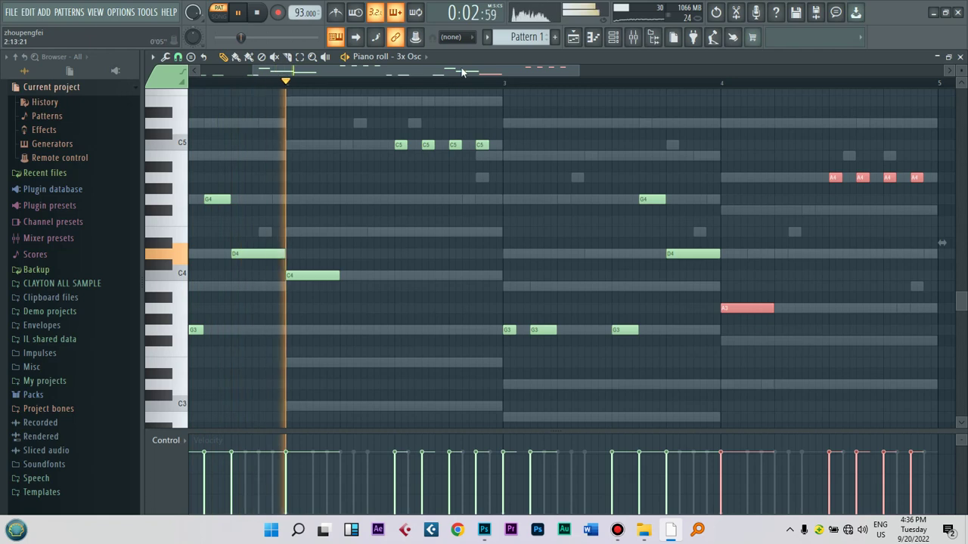
left_click(246, 74)
left_click_drag(529, 76, 711, 111)
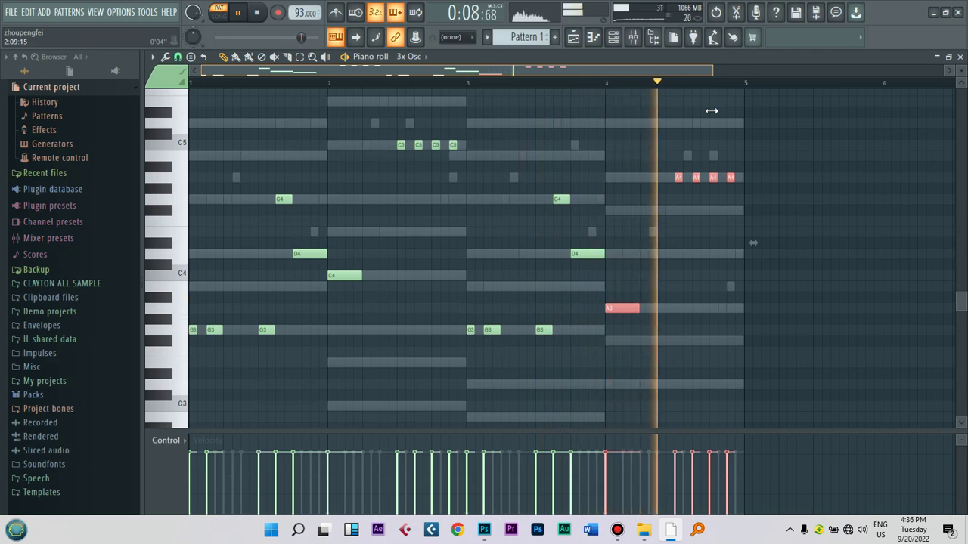
scroll(686, 110, "up", 1)
- Show the channel rack over the playlist, placed below the Pattern 1 clip, and stop playback
left_click(588, 39)
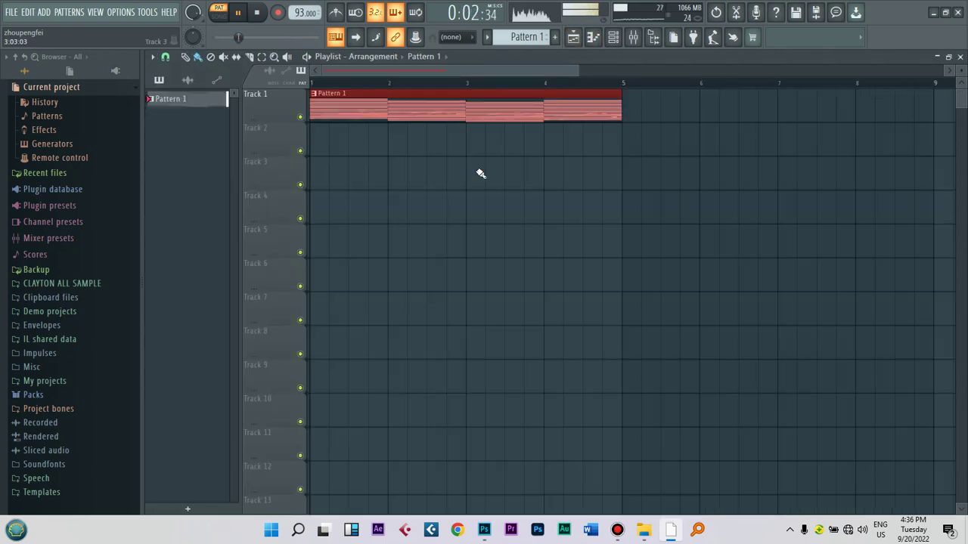
left_click(613, 37)
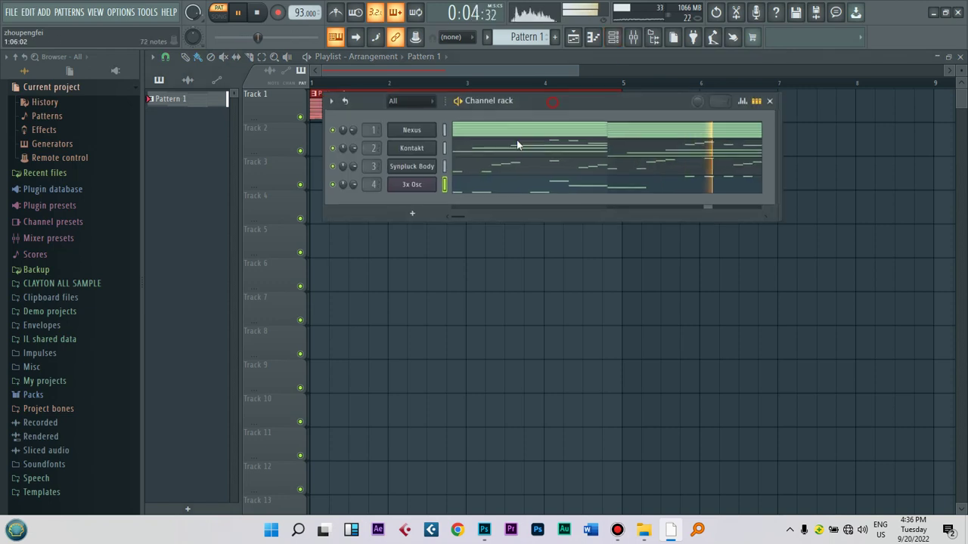
left_click_drag(510, 107, 491, 197)
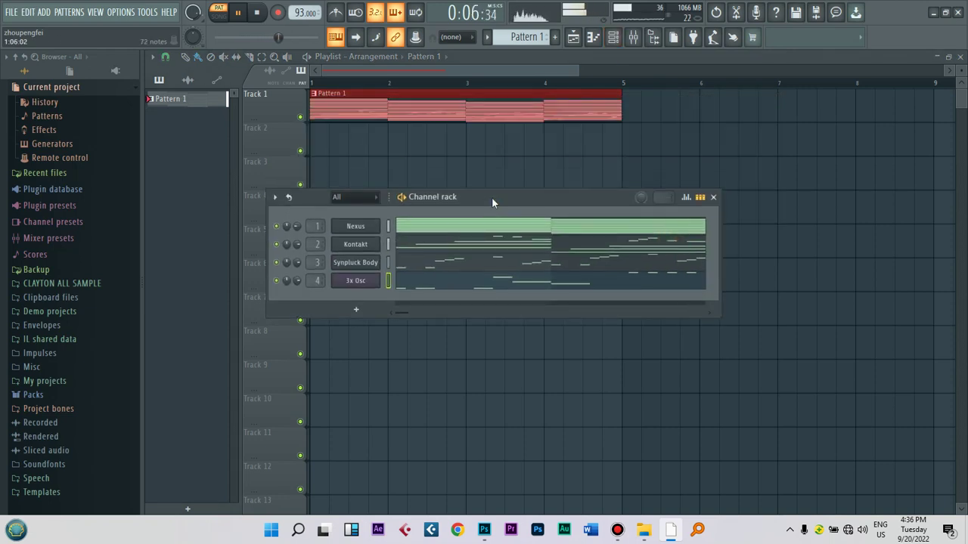
key("space")
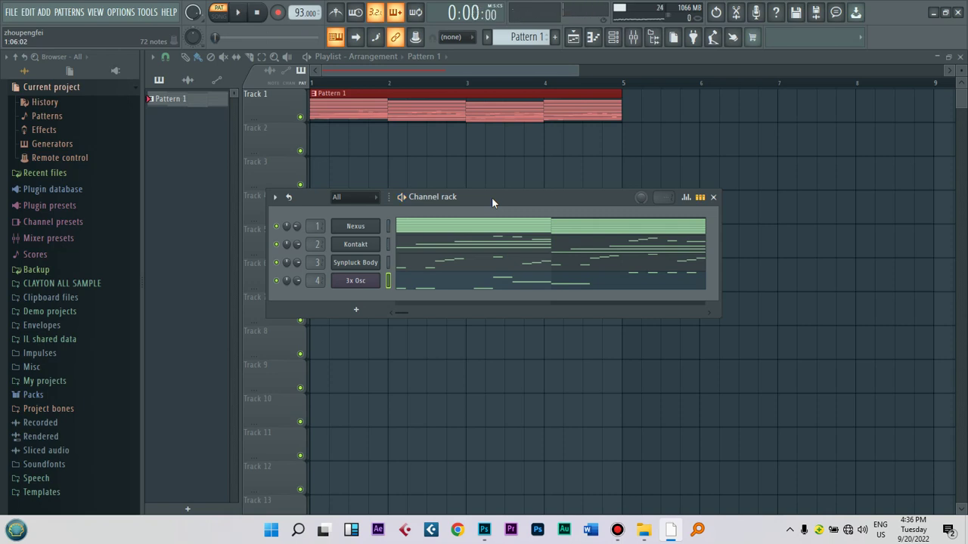